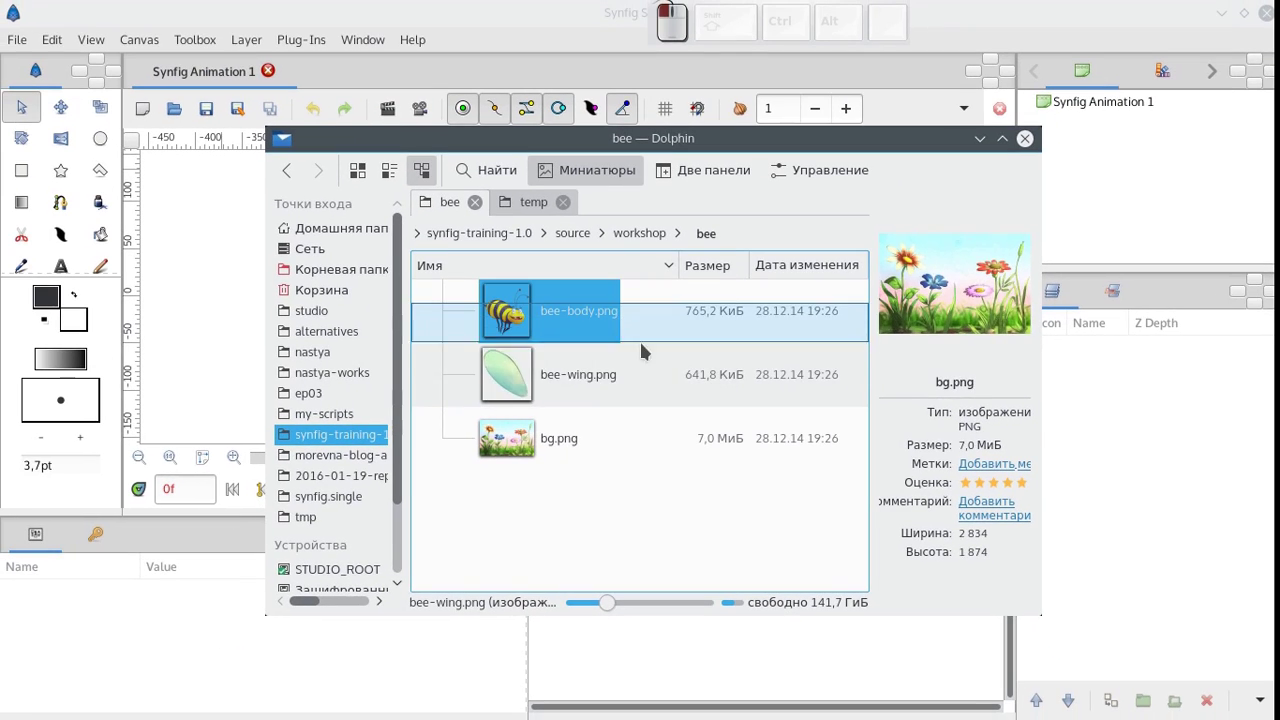
Import bee-body.png and bee-wing.png from the bee folder into the animation and group their two layers.
left_click_drag(343, 287, 219, 278)
left_click(1090, 355)
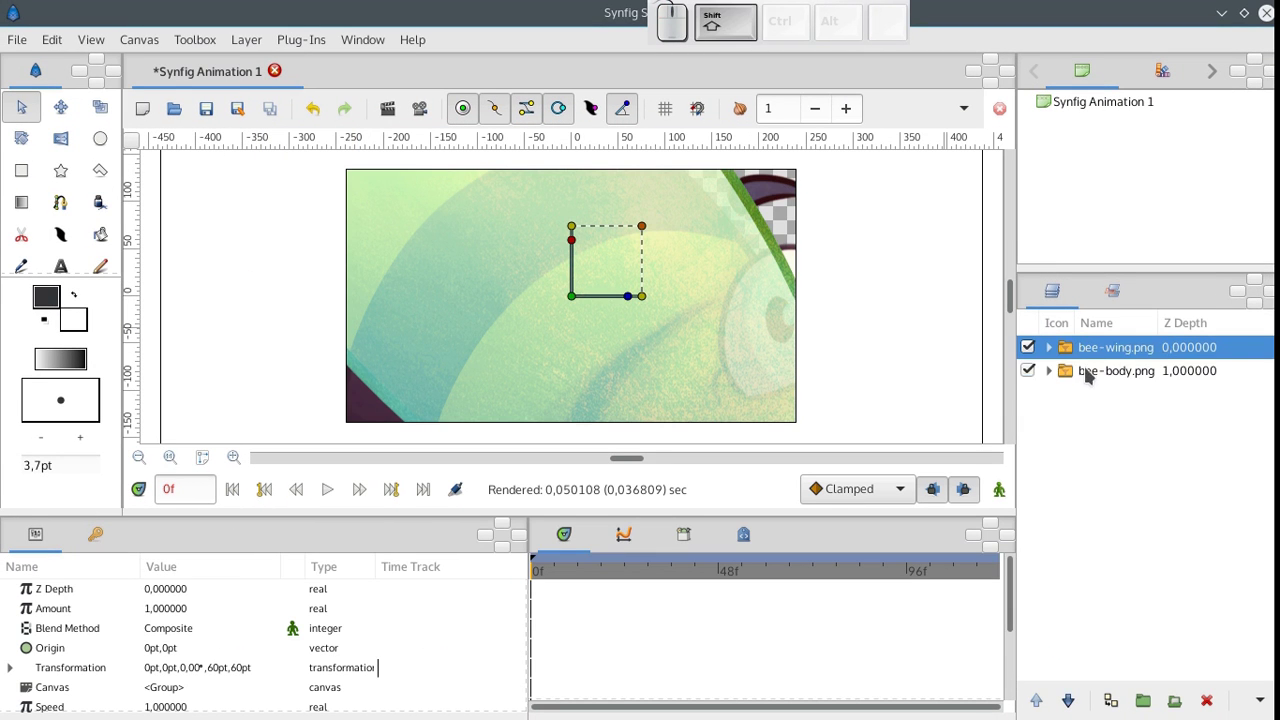
left_click(1089, 371, "shift")
left_click(1143, 700)
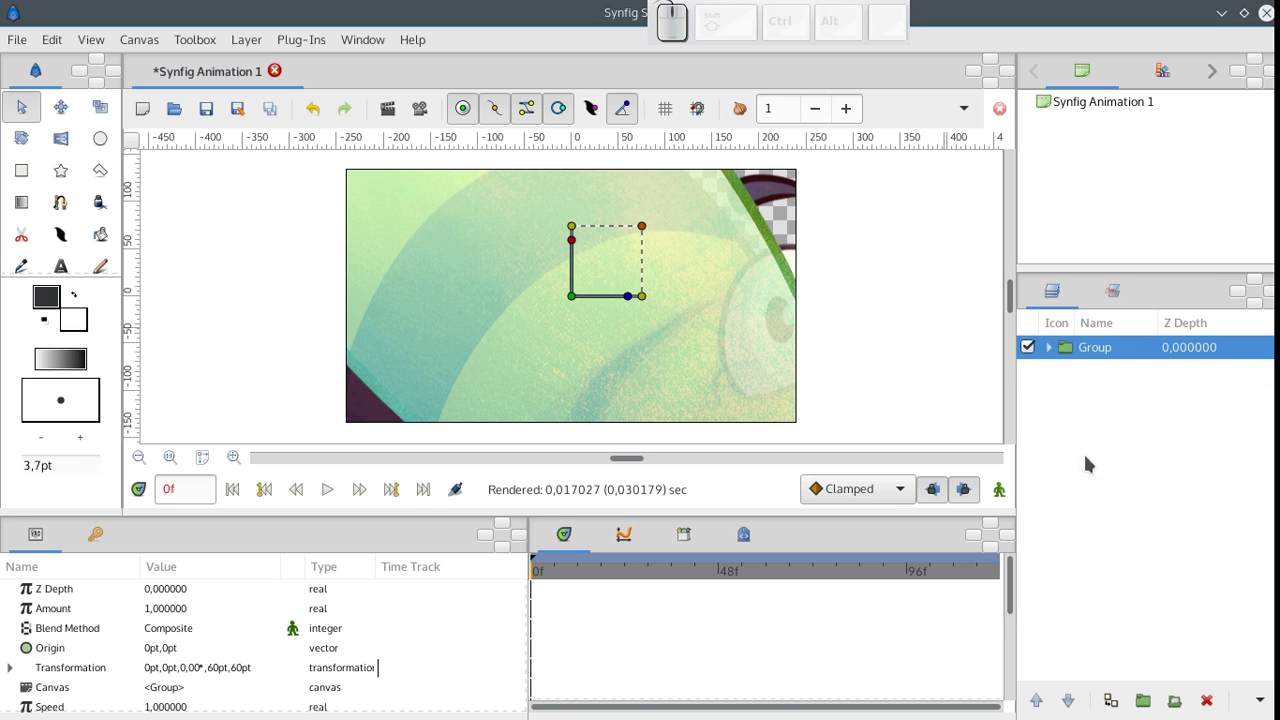
Scale the bee group down uniformly until the whole bee fits well inside the canvas.
left_click_drag(641, 226, 607, 281)
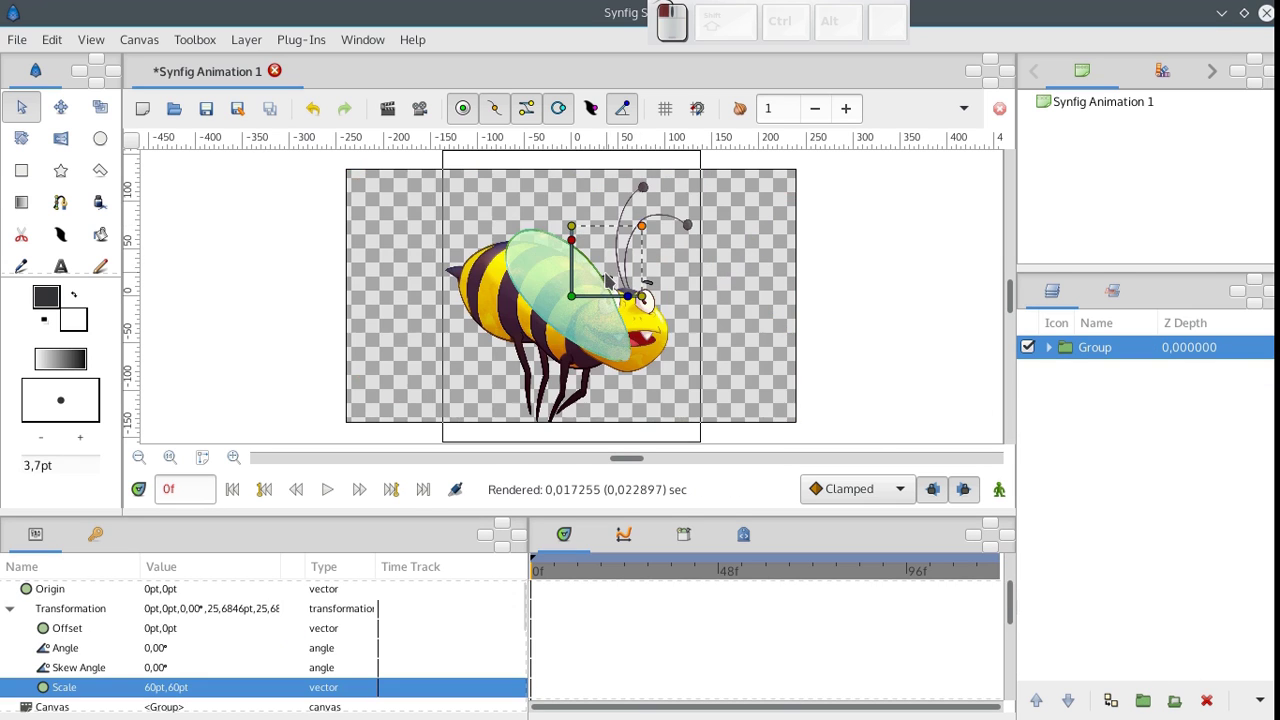
left_click_drag(645, 230, 624, 255)
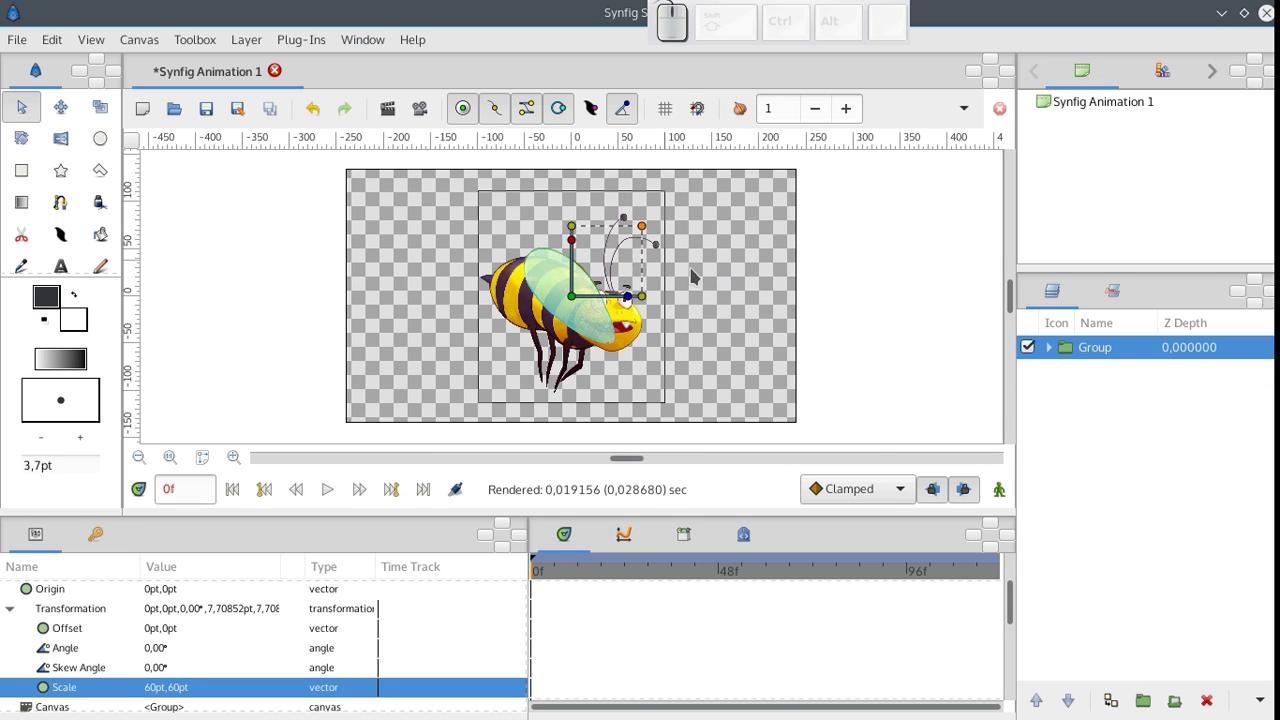
Move the bee-wing.png layer inside the group onto the bee's back and shift its pivot to the wing's base.
left_click(1050, 348)
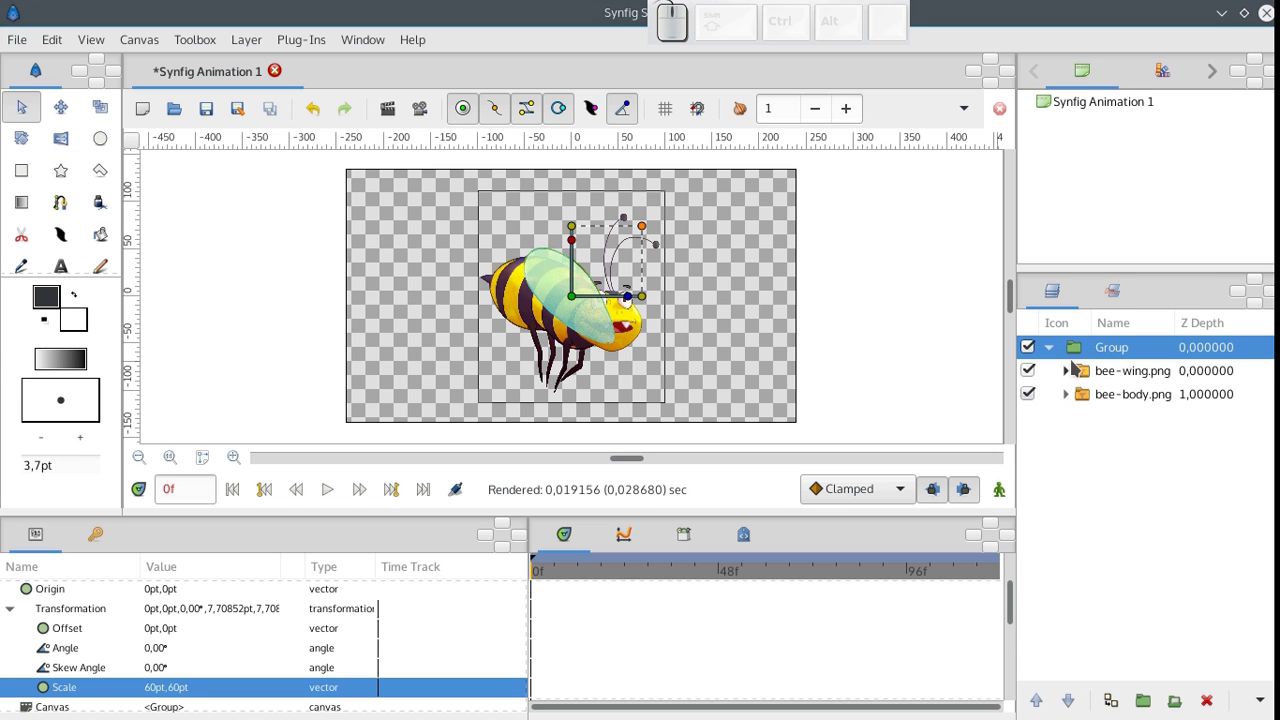
left_click(1110, 371)
left_click_drag(572, 296, 504, 255)
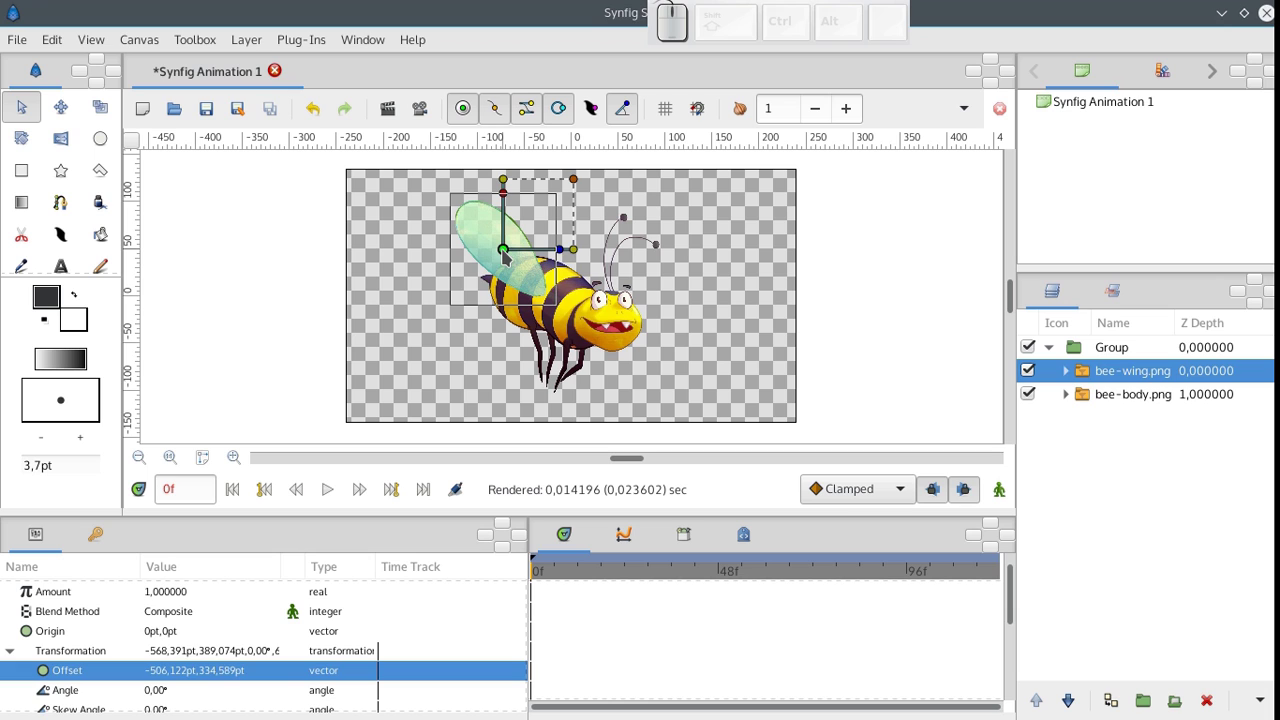
left_click_drag(499, 253, 533, 288)
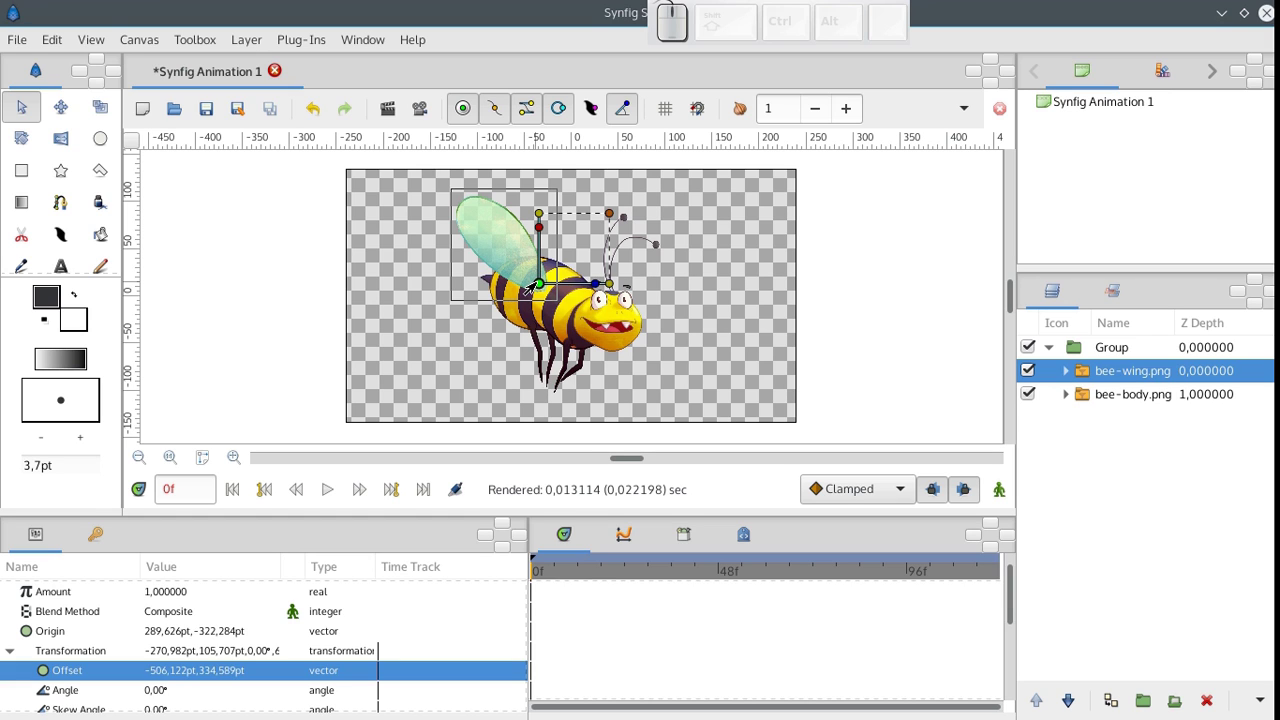
In a new animation, draw a filled red circle with a radius of about 35 pt near the canvas centre.
left_click(138, 110)
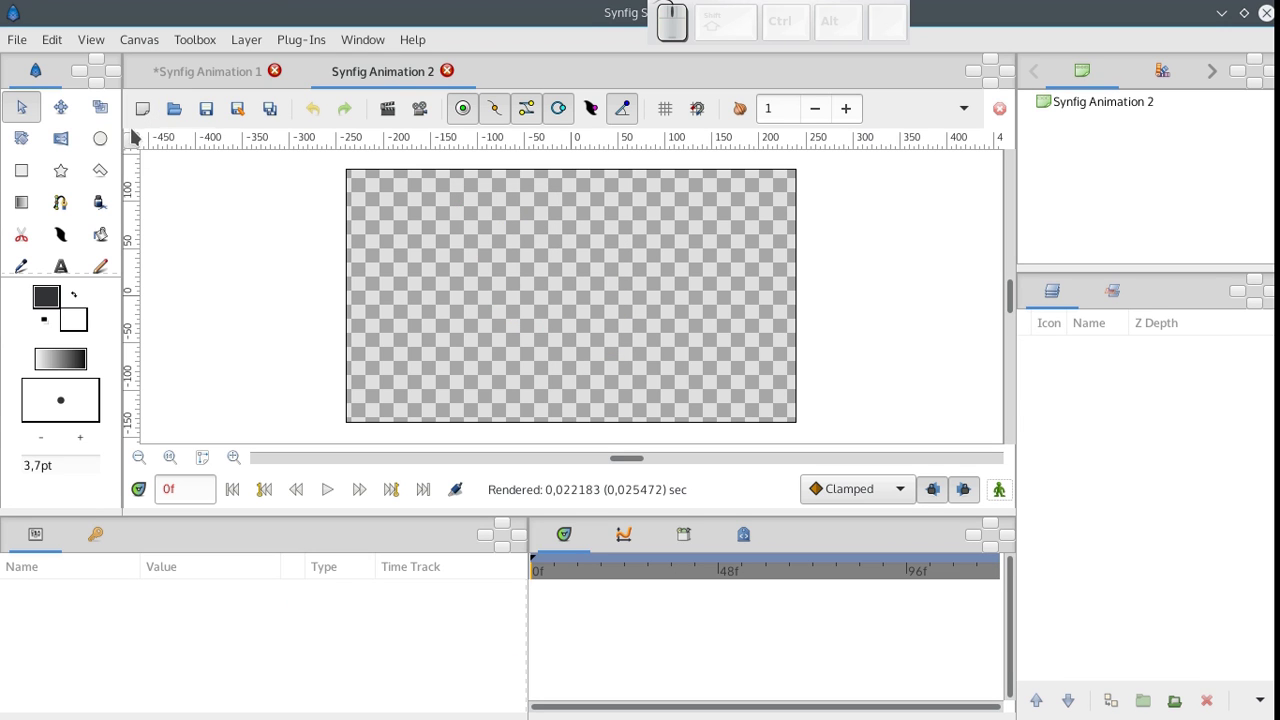
left_click(100, 138)
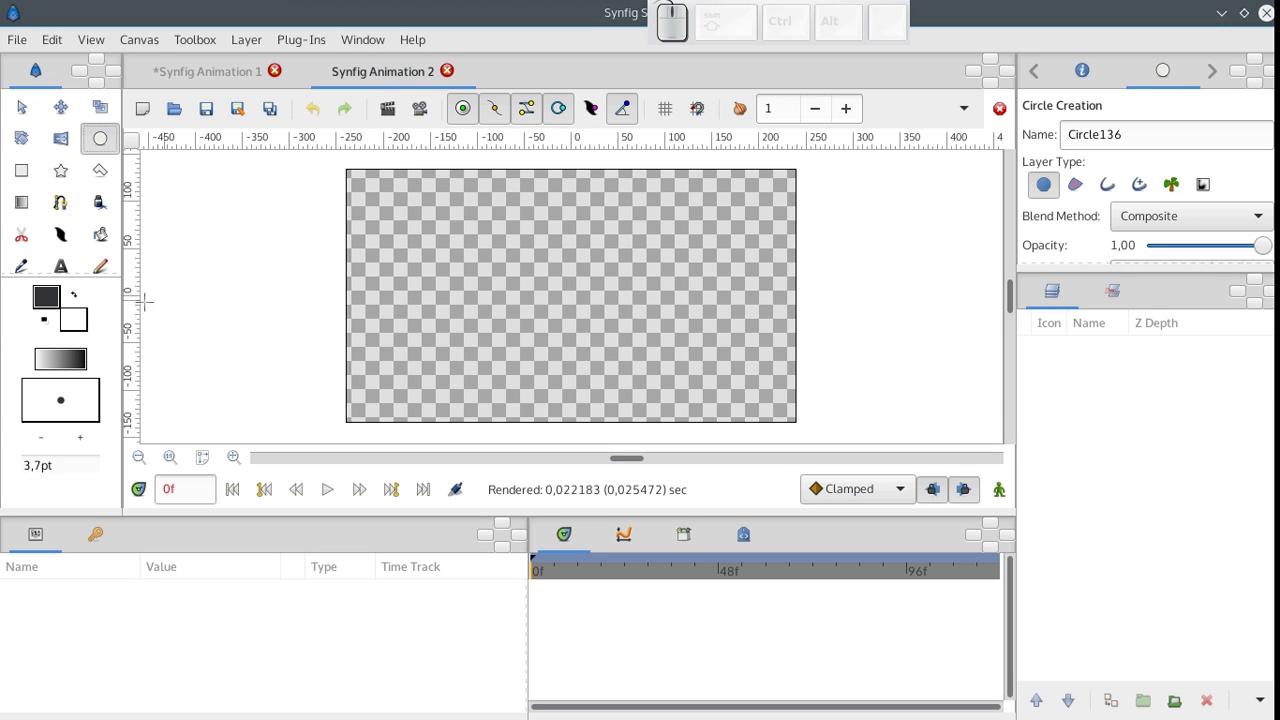
left_click(75, 320)
left_click(12, 133)
left_click(8, 163)
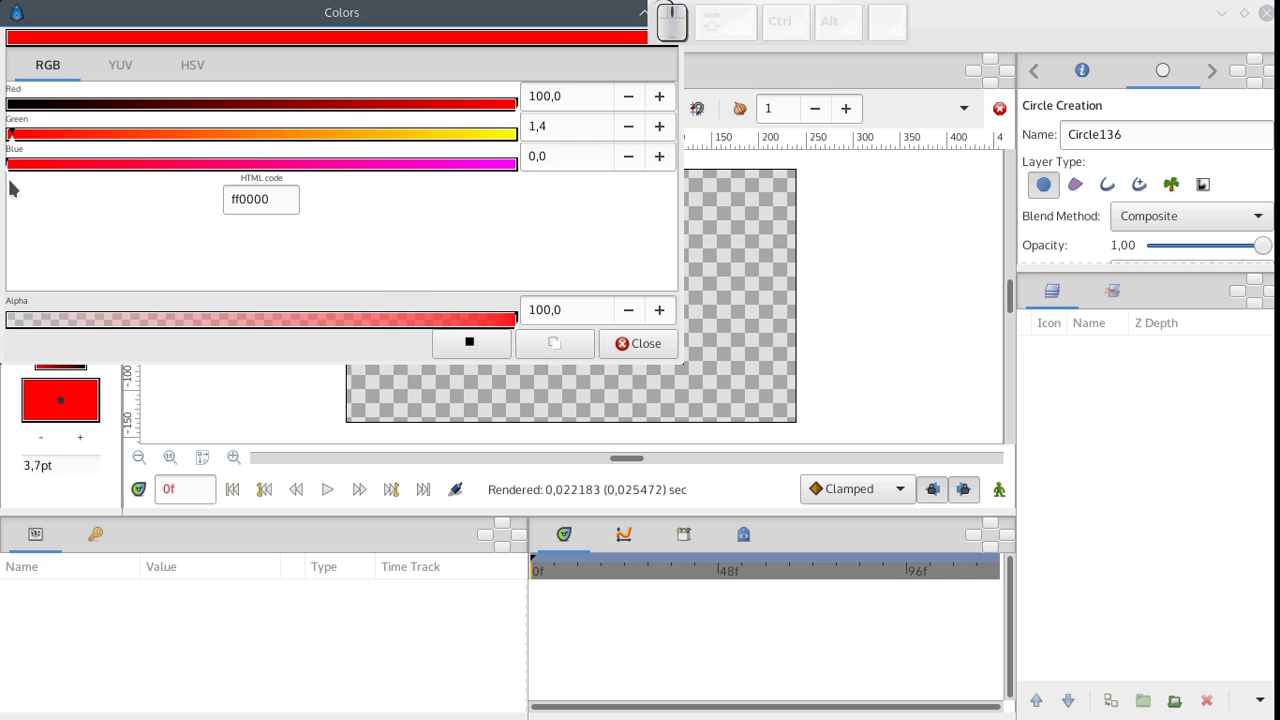
left_click(638, 343)
left_click_drag(575, 294, 608, 304)
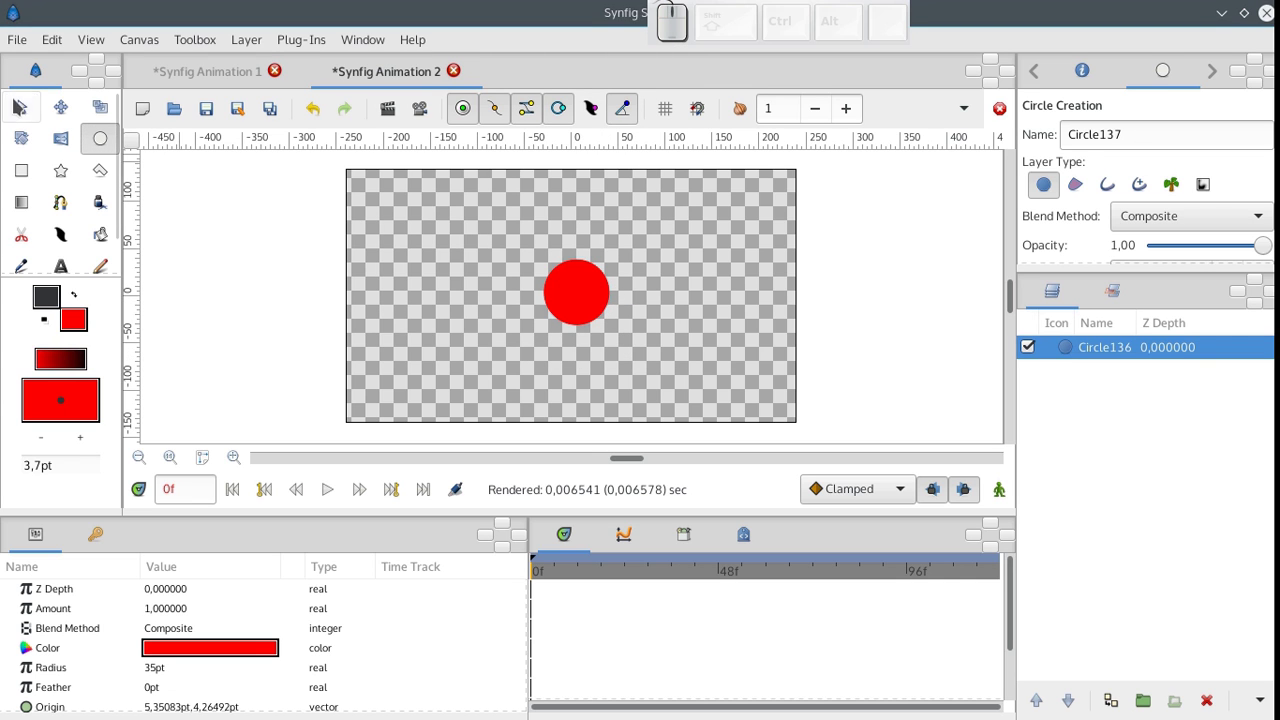
key("a")
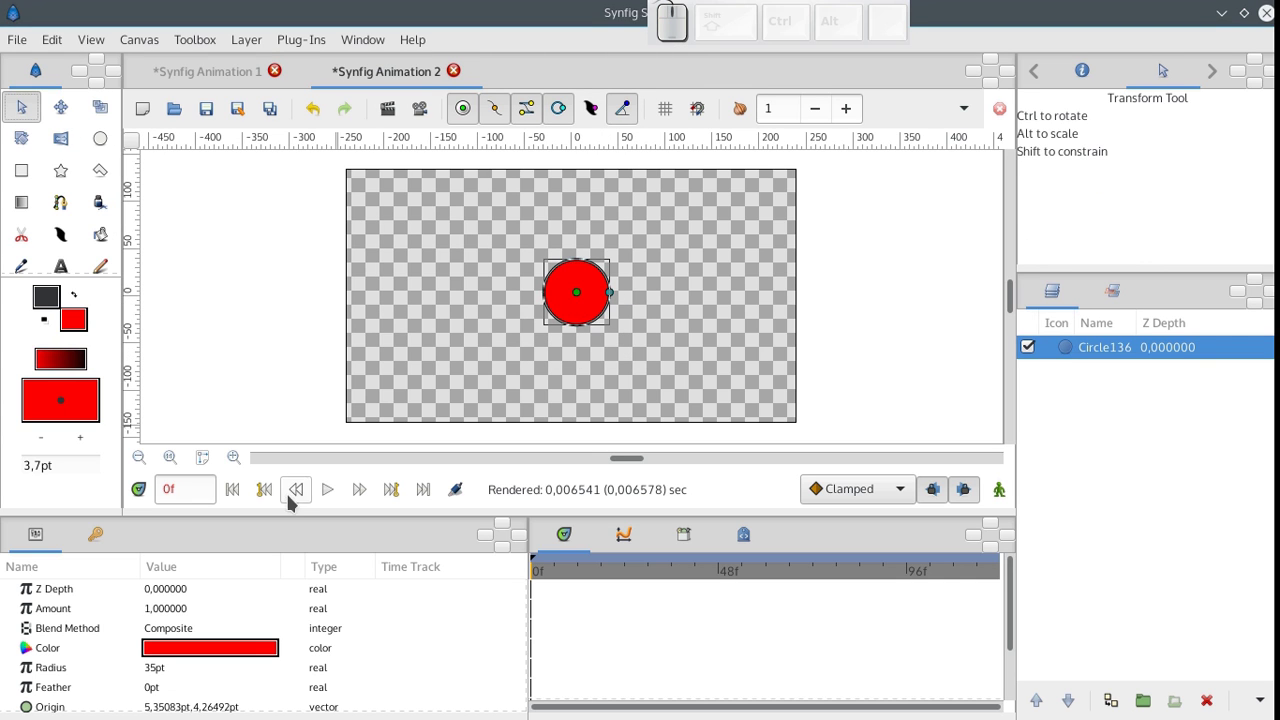
Convert the circle's Origin parameter to Random and play the animation.
left_click_drag(278, 517, 278, 477)
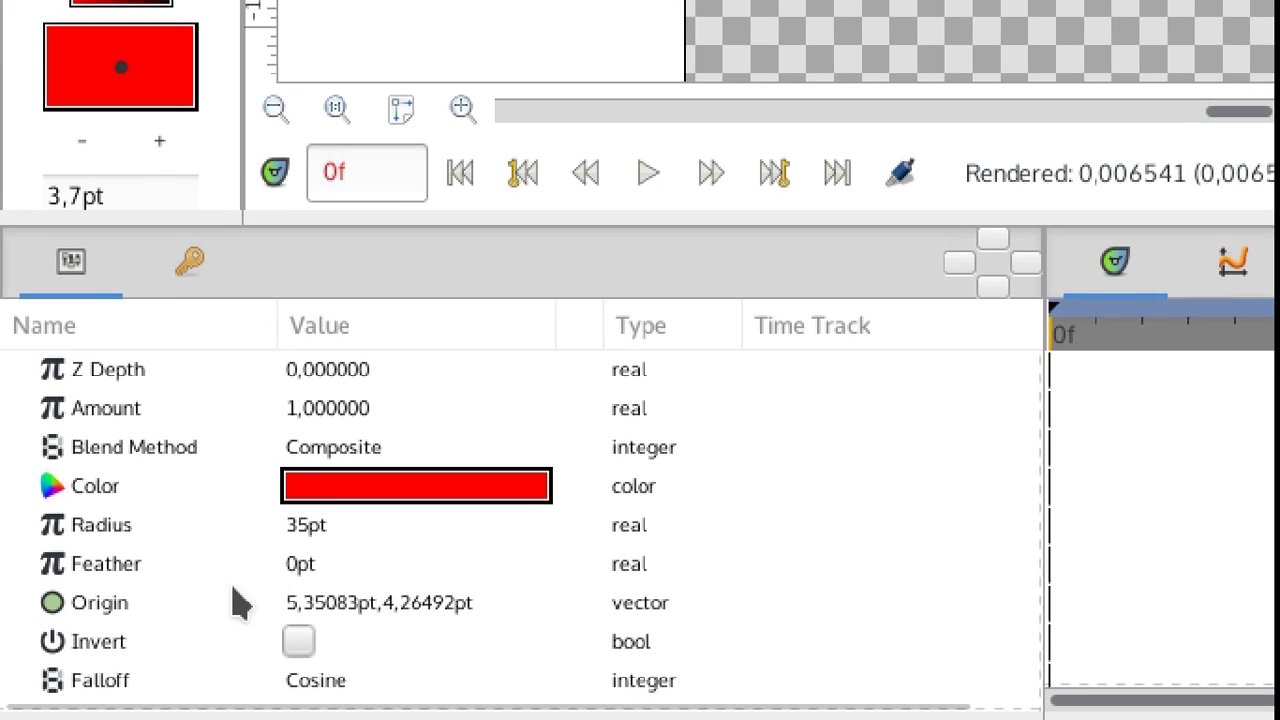
left_click(206, 603)
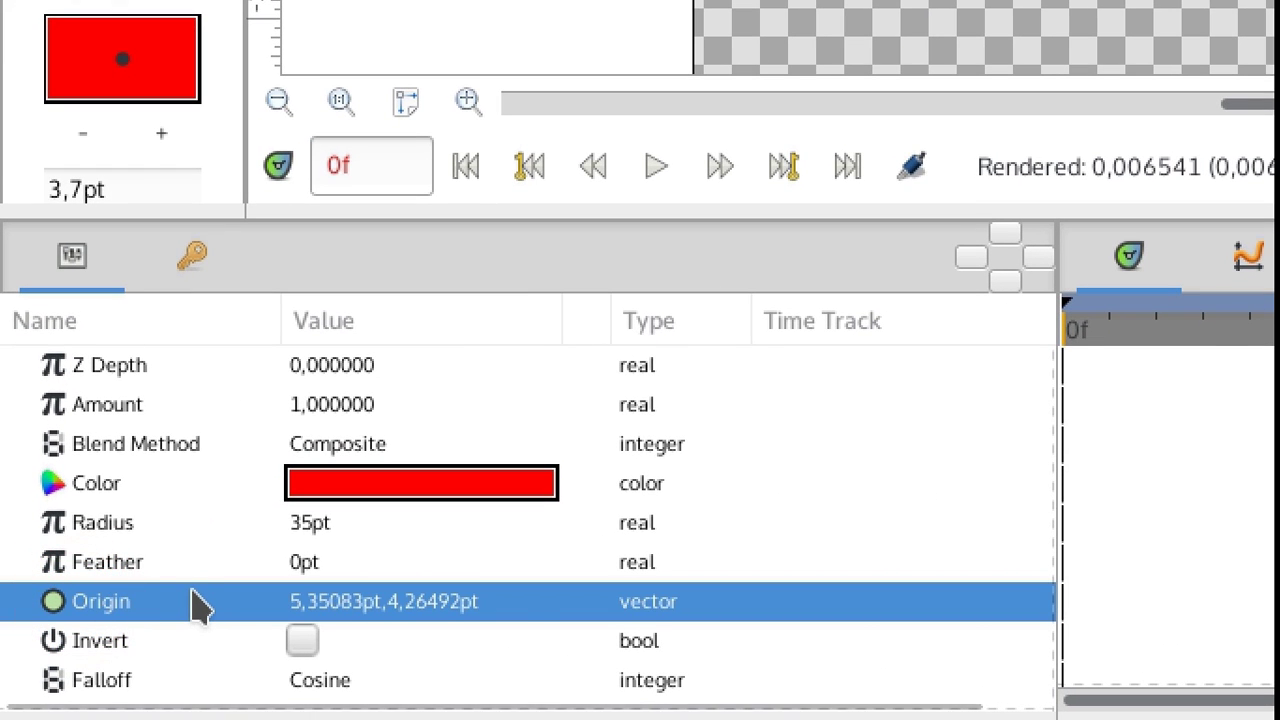
right_click(199, 604)
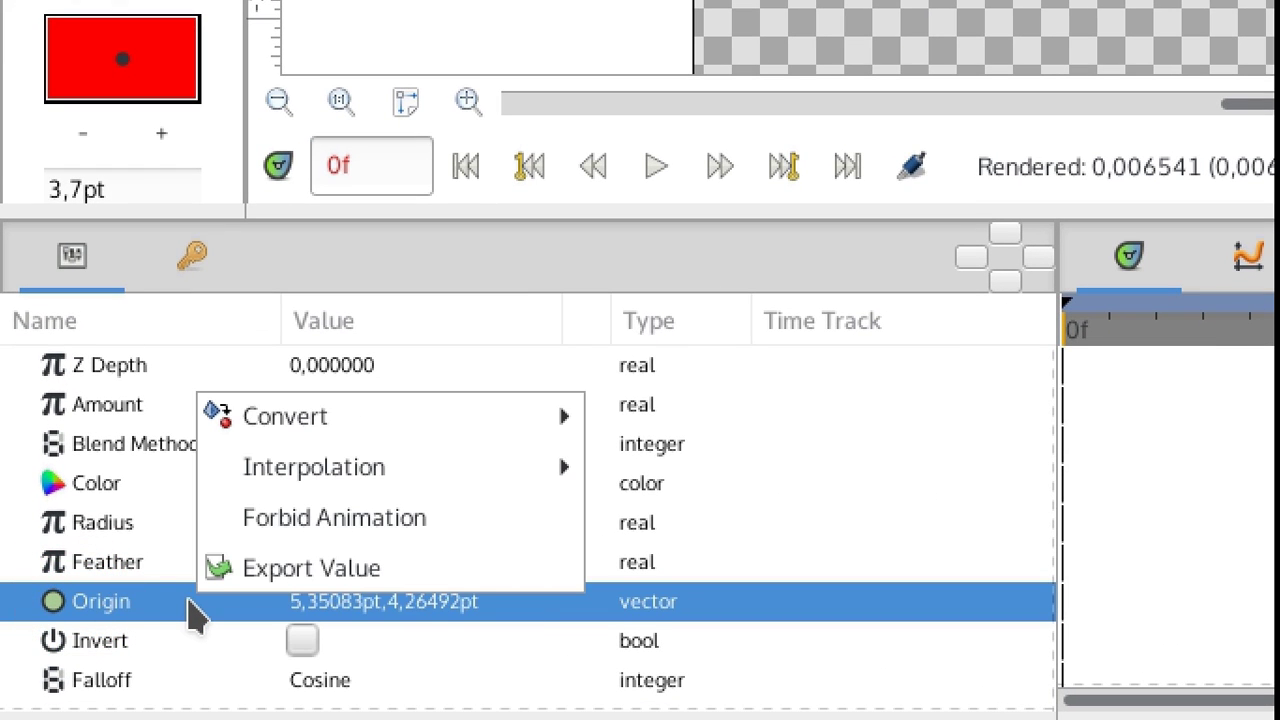
mouse_move(405, 430)
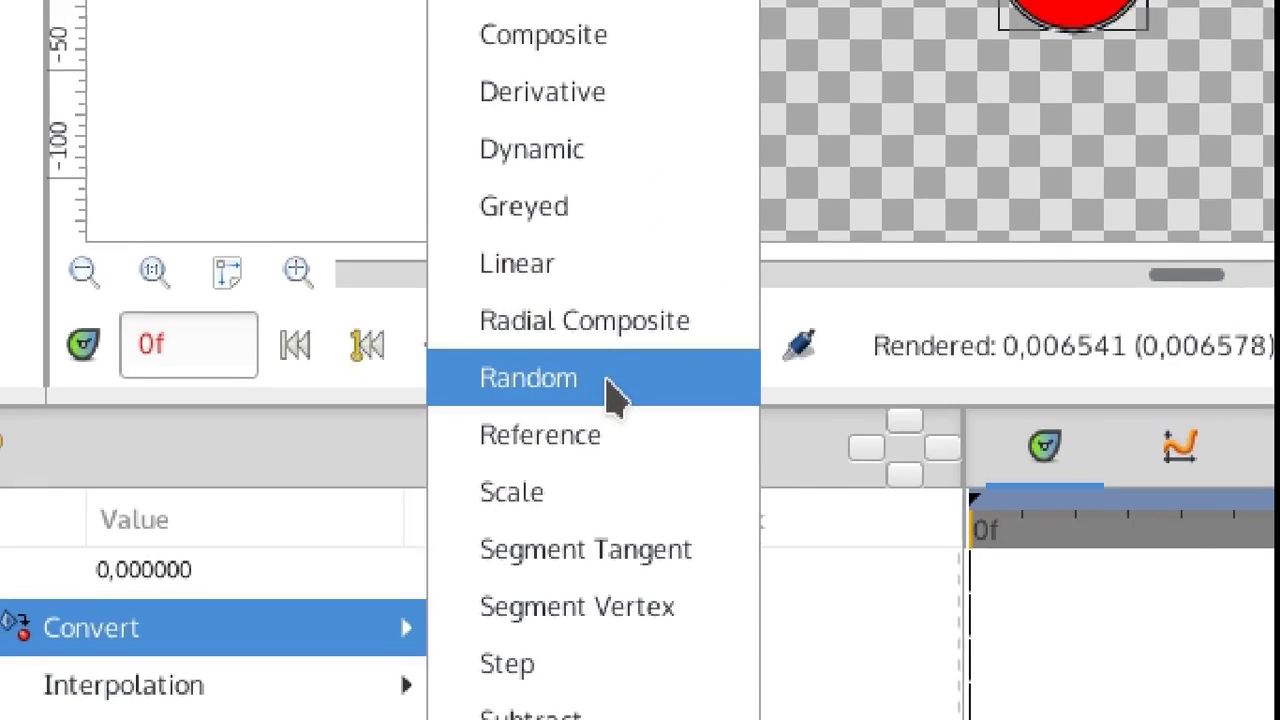
left_click(665, 376)
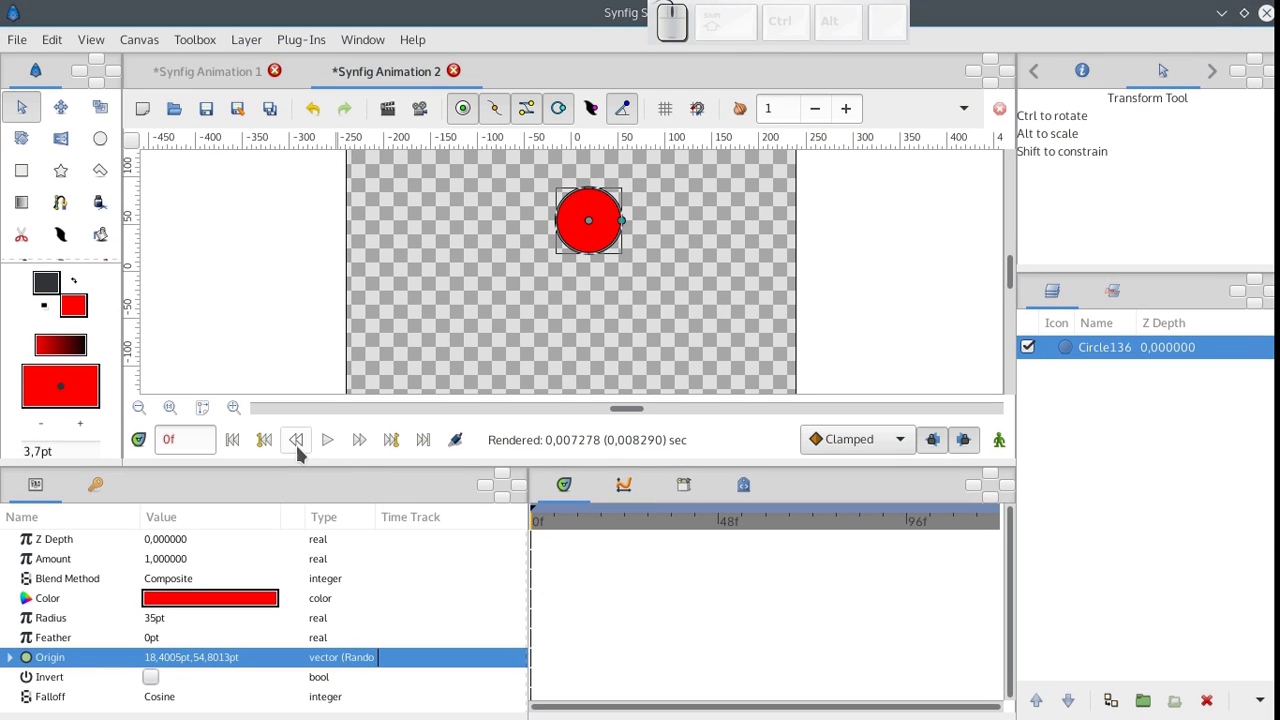
left_click(328, 441)
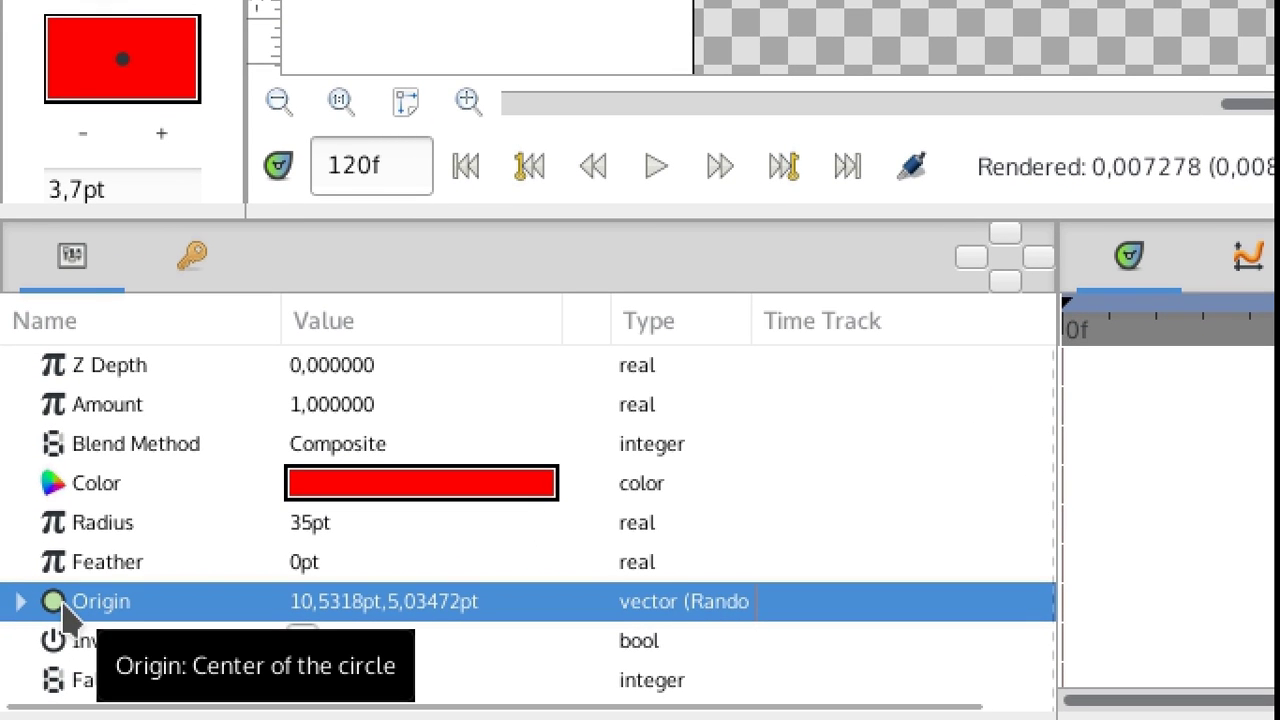
Expand the circle's random Origin and set its Radius to 3.
left_click(20, 603)
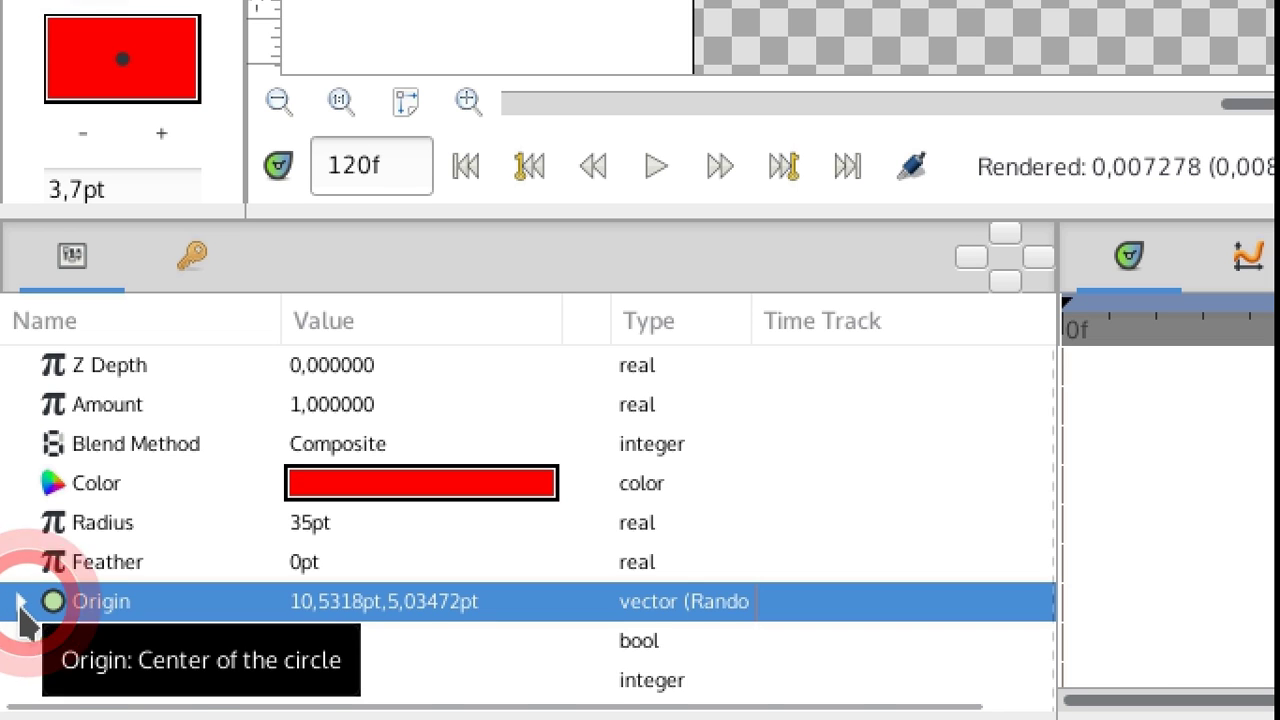
scroll(200, 522, "down", 5)
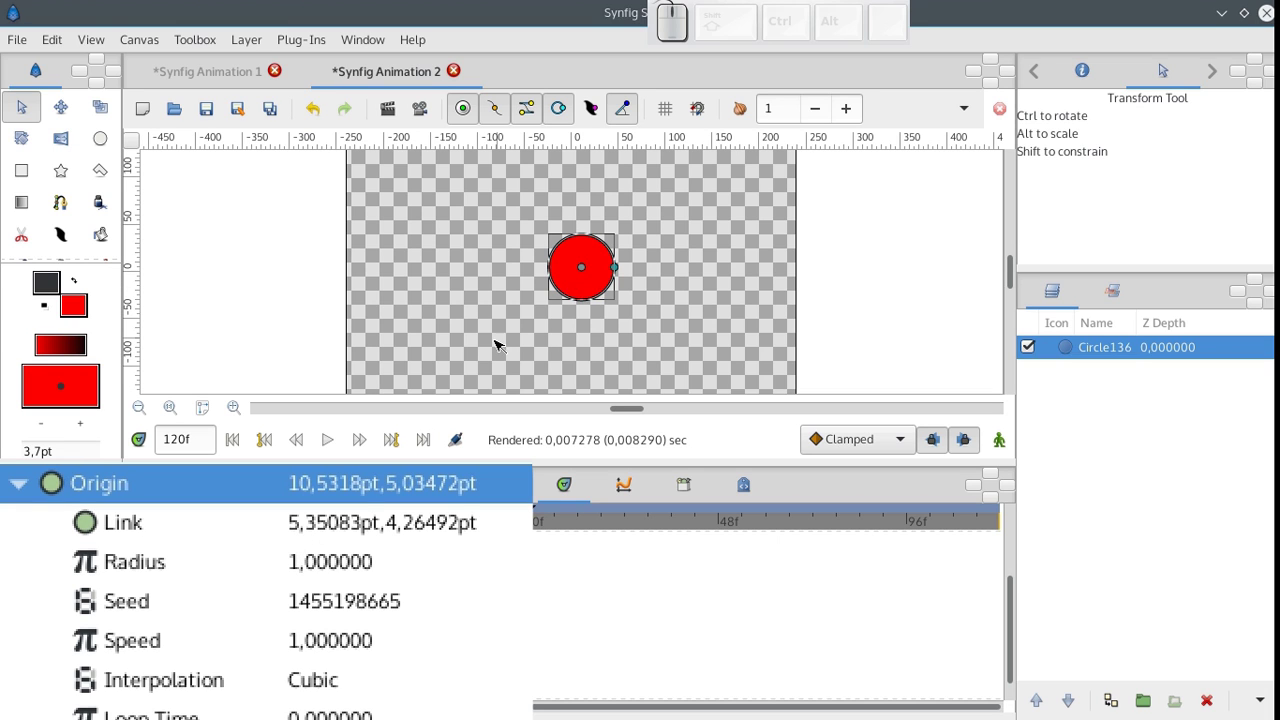
left_click(153, 569)
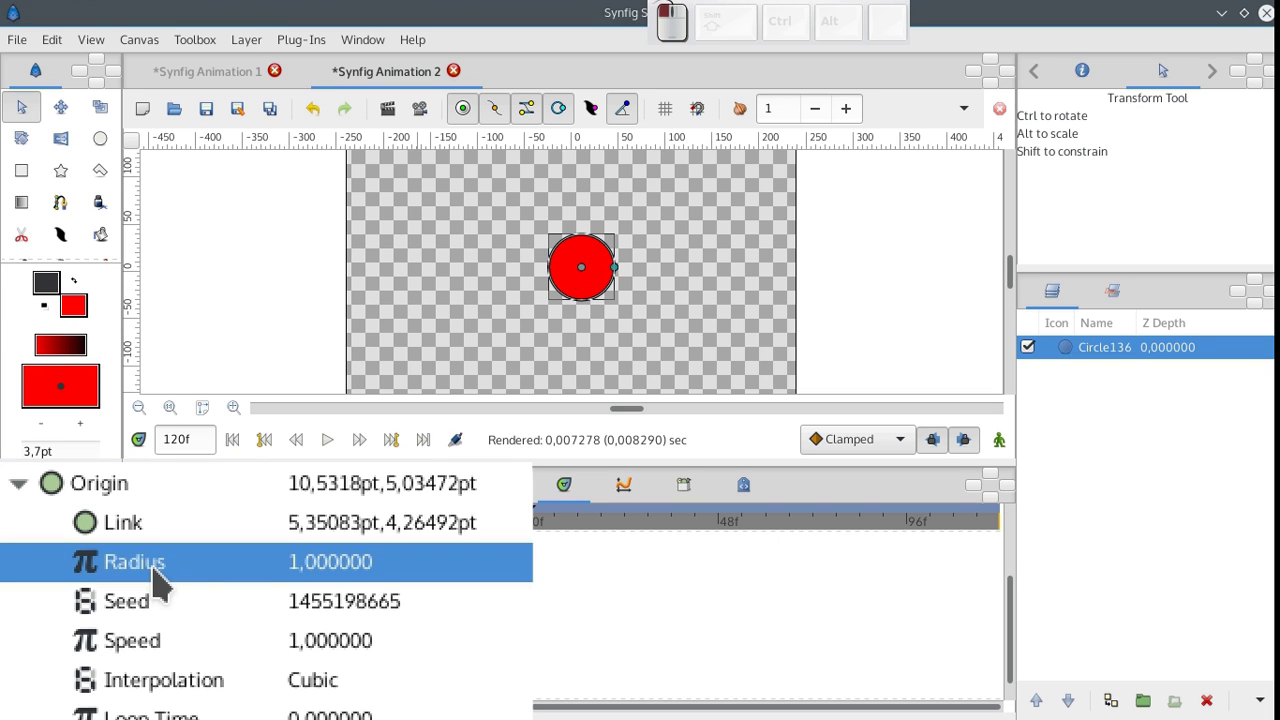
left_click(364, 562)
type("3")
key("Return")
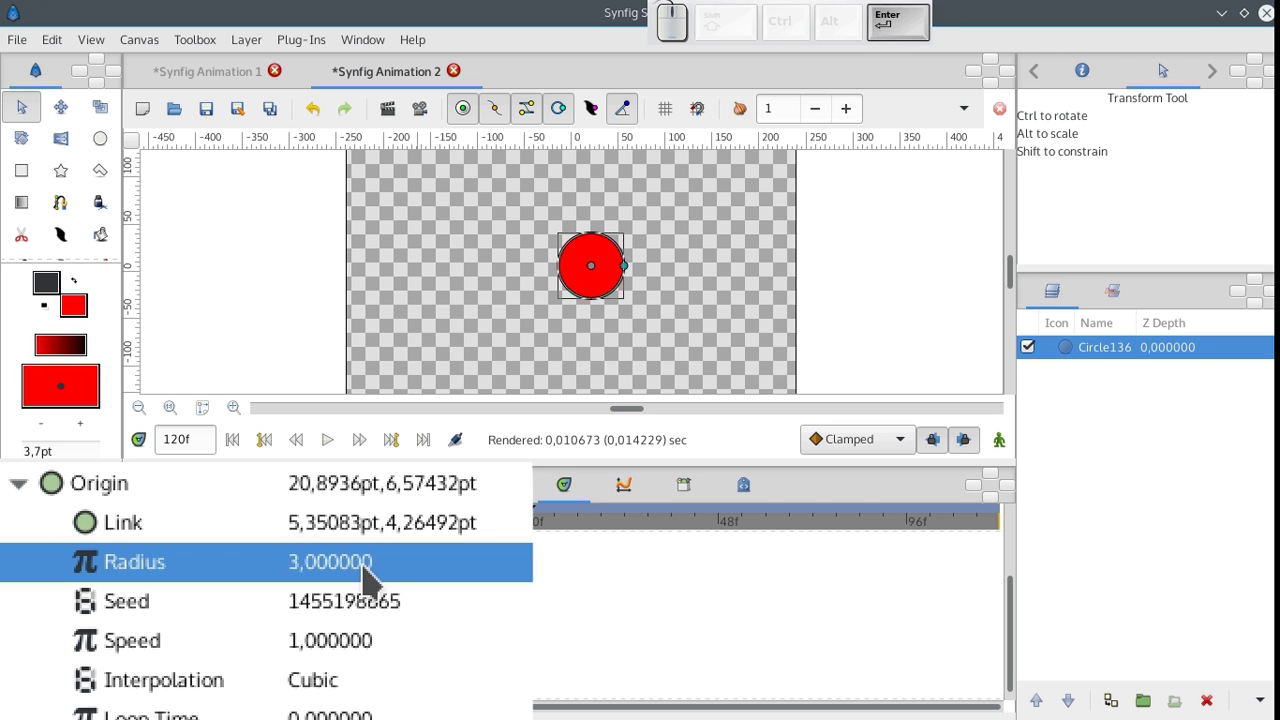
Play the animation from the first frame to check the circle's random movement across the whole canvas.
left_click(232, 440)
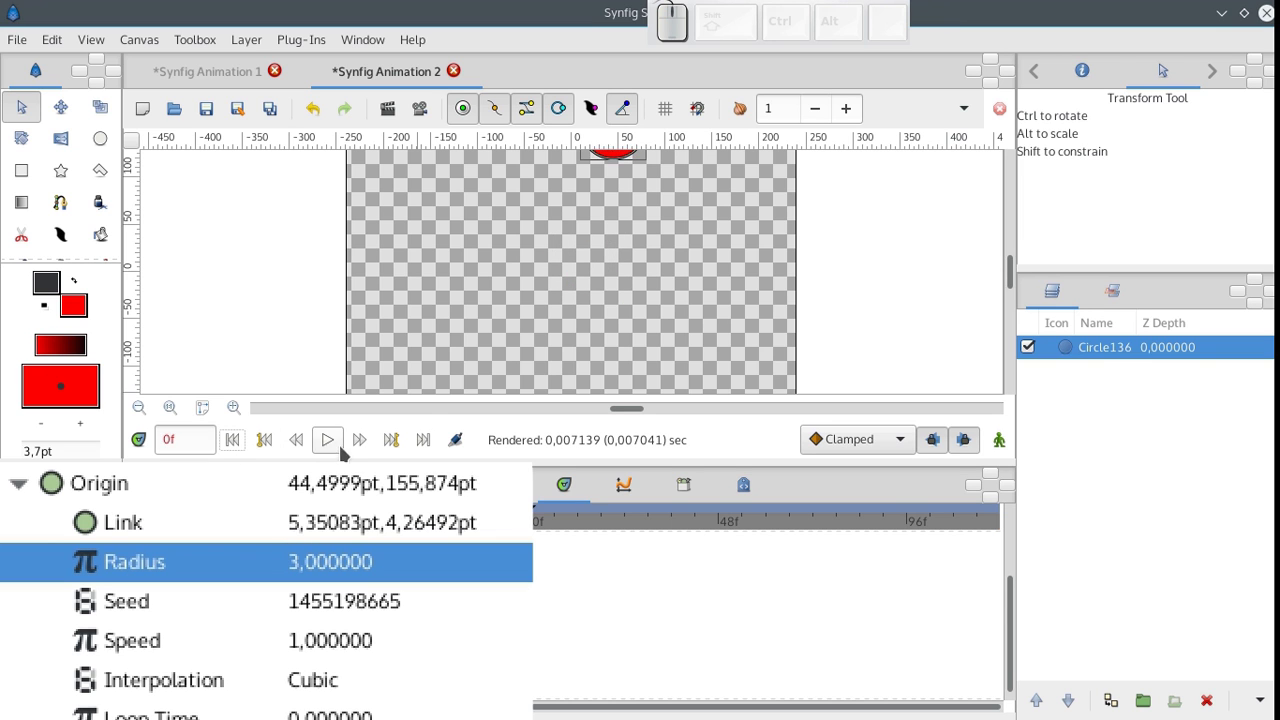
left_click(327, 440)
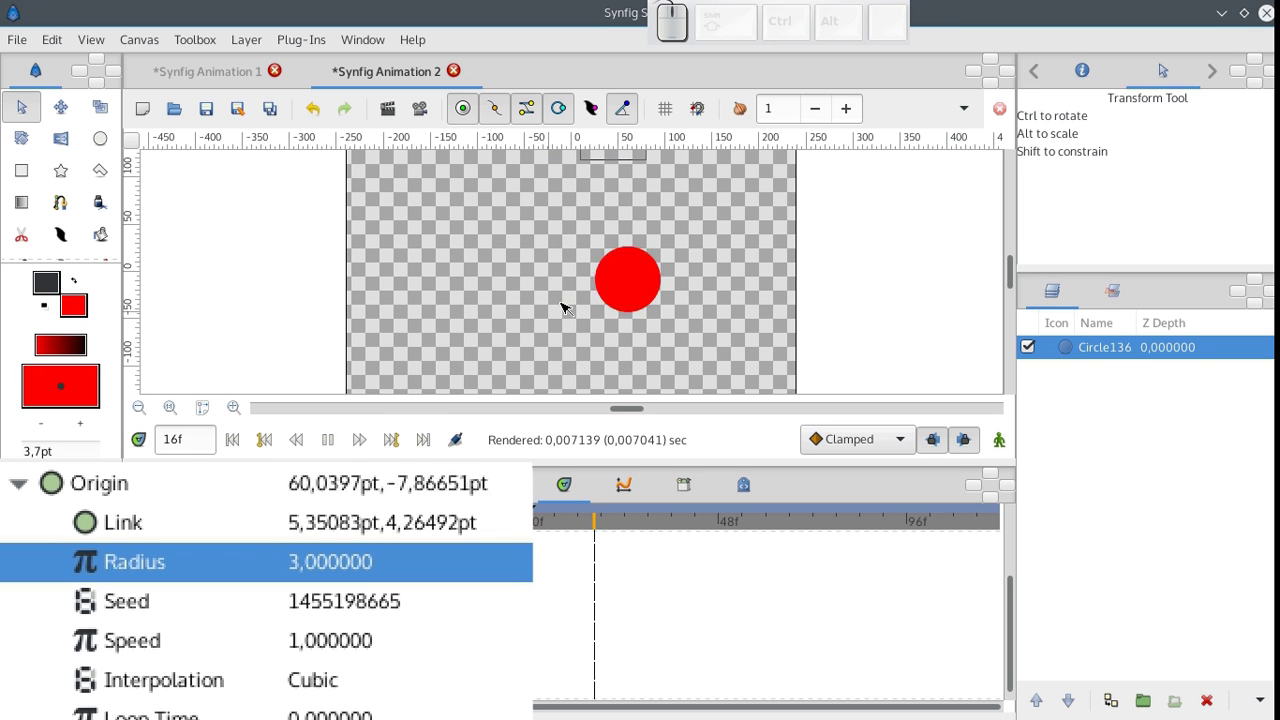
scroll(565, 316, "down", 1, "ctrl")
scroll(565, 316, "down", 1, "ctrl")
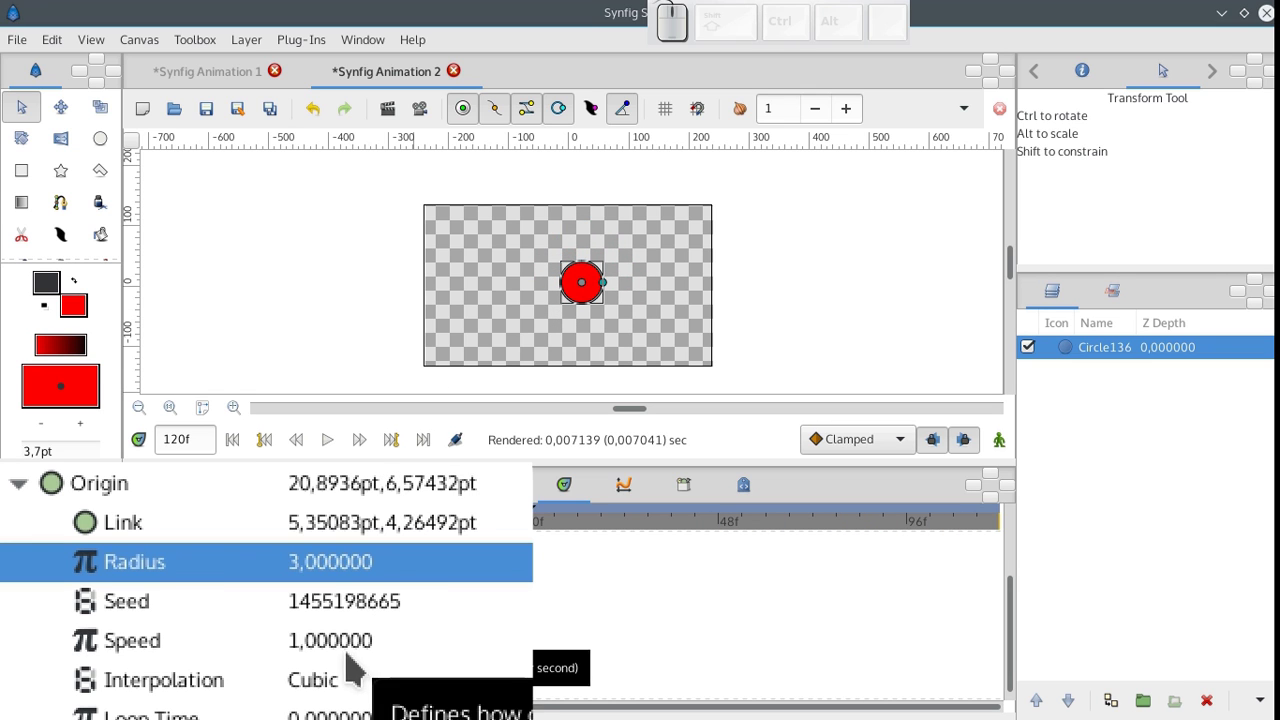
Set the random Origin's Speed to 4 and preview the motion from the first frame.
left_click(378, 640)
left_click(378, 640)
type("4")
key("Return")
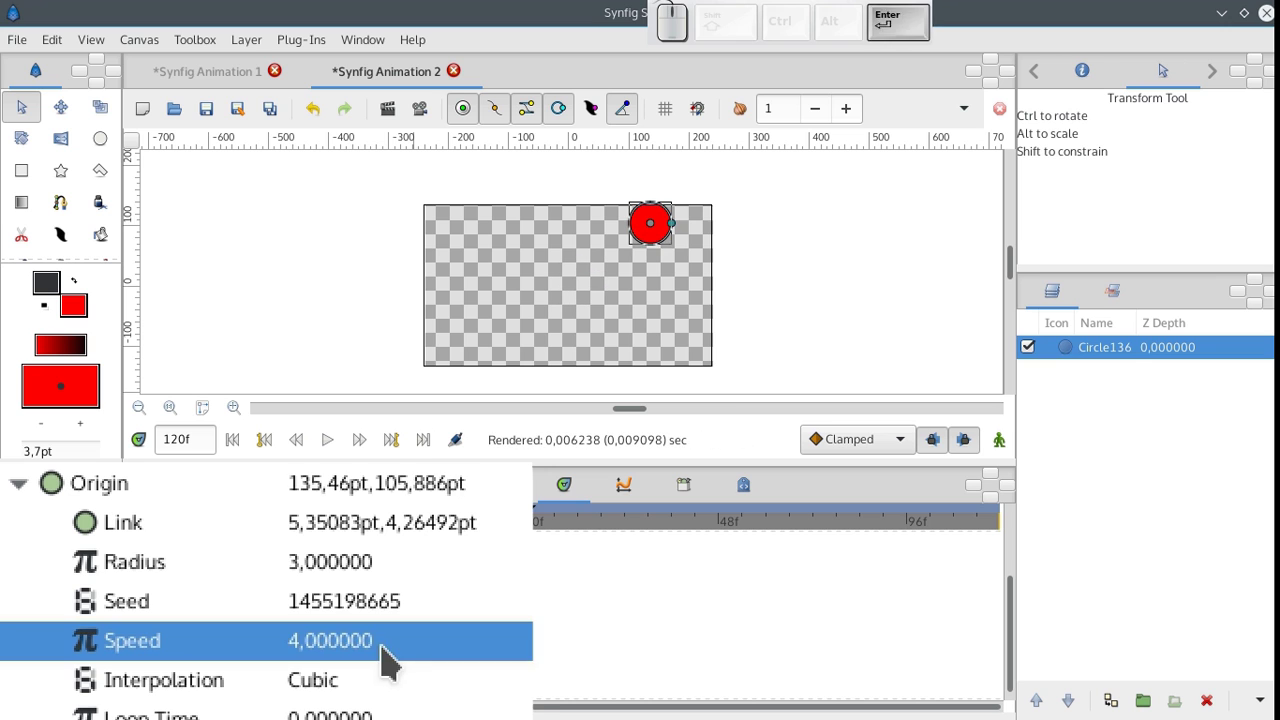
left_click(232, 440)
left_click(328, 442)
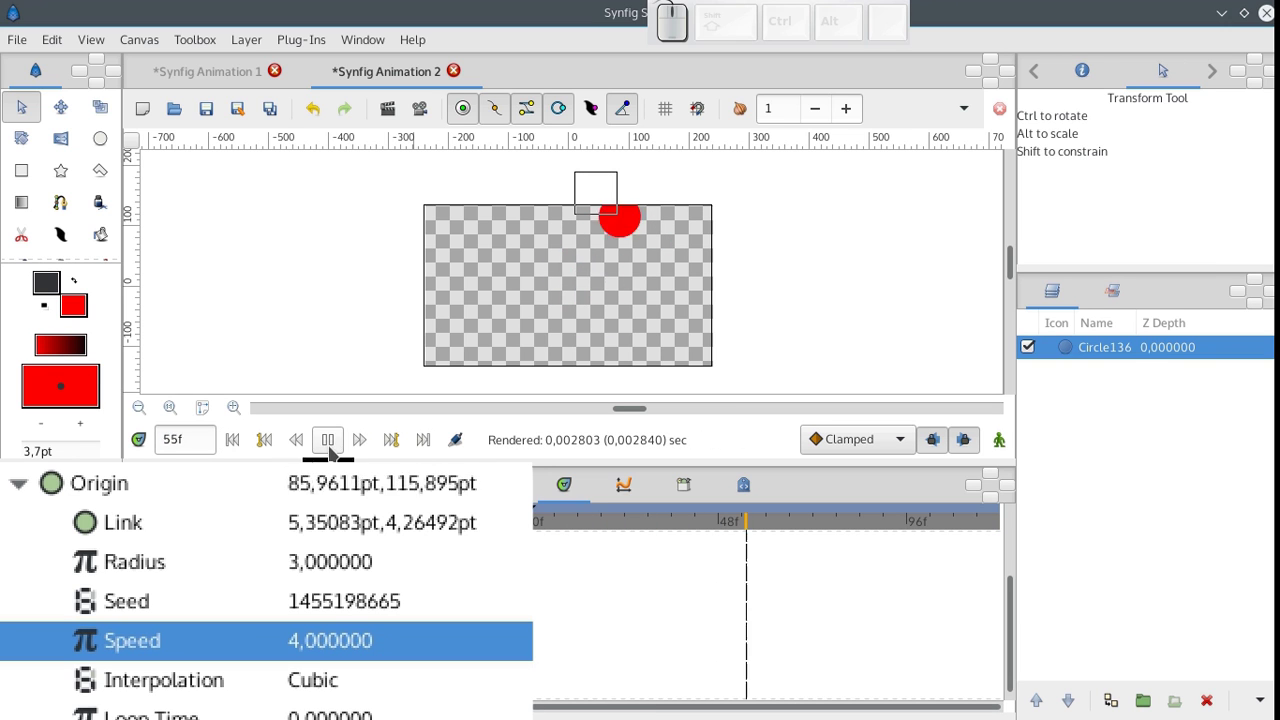
left_click(328, 441)
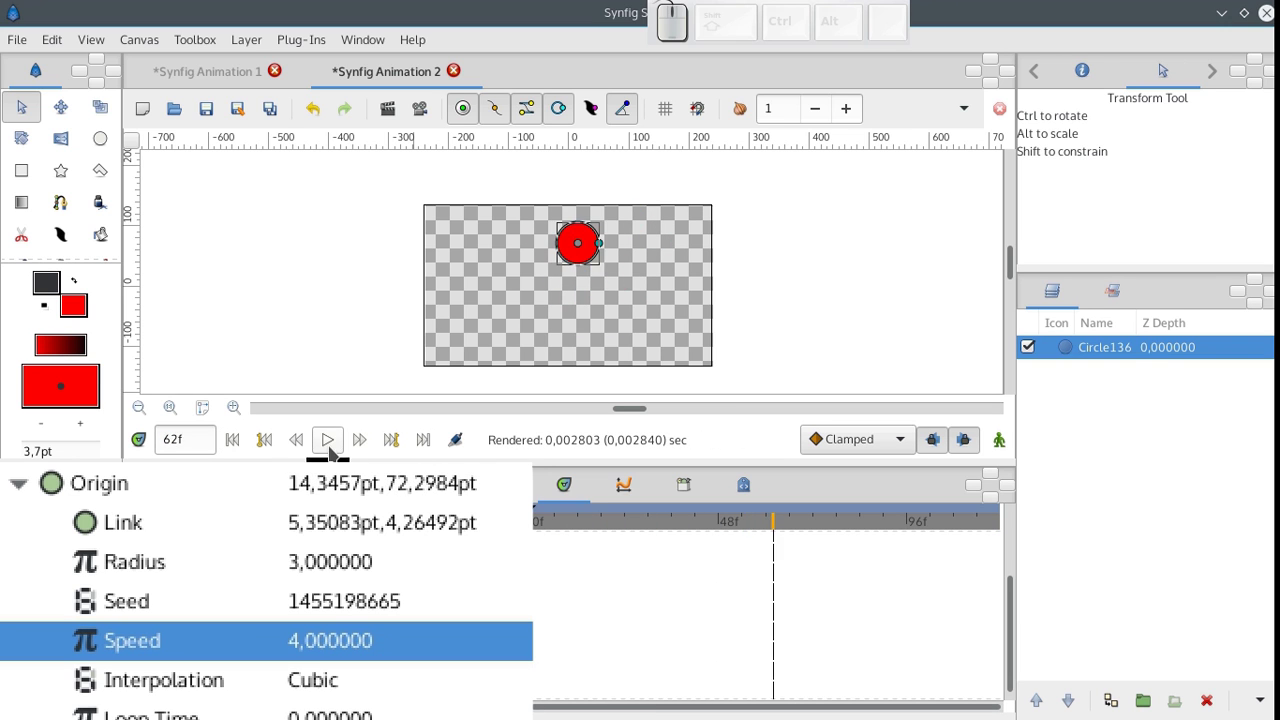
Inspect the random Origin's Seed parameter in the graph view.
left_click(329, 603)
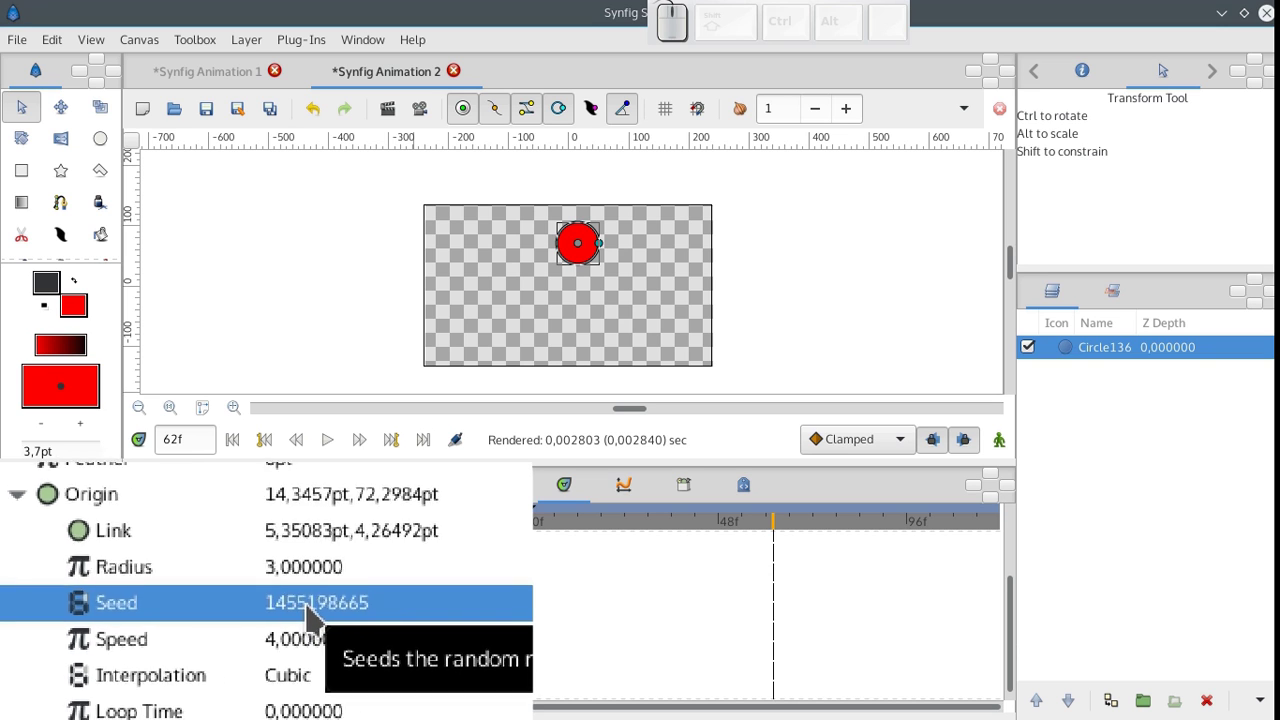
left_click(623, 484)
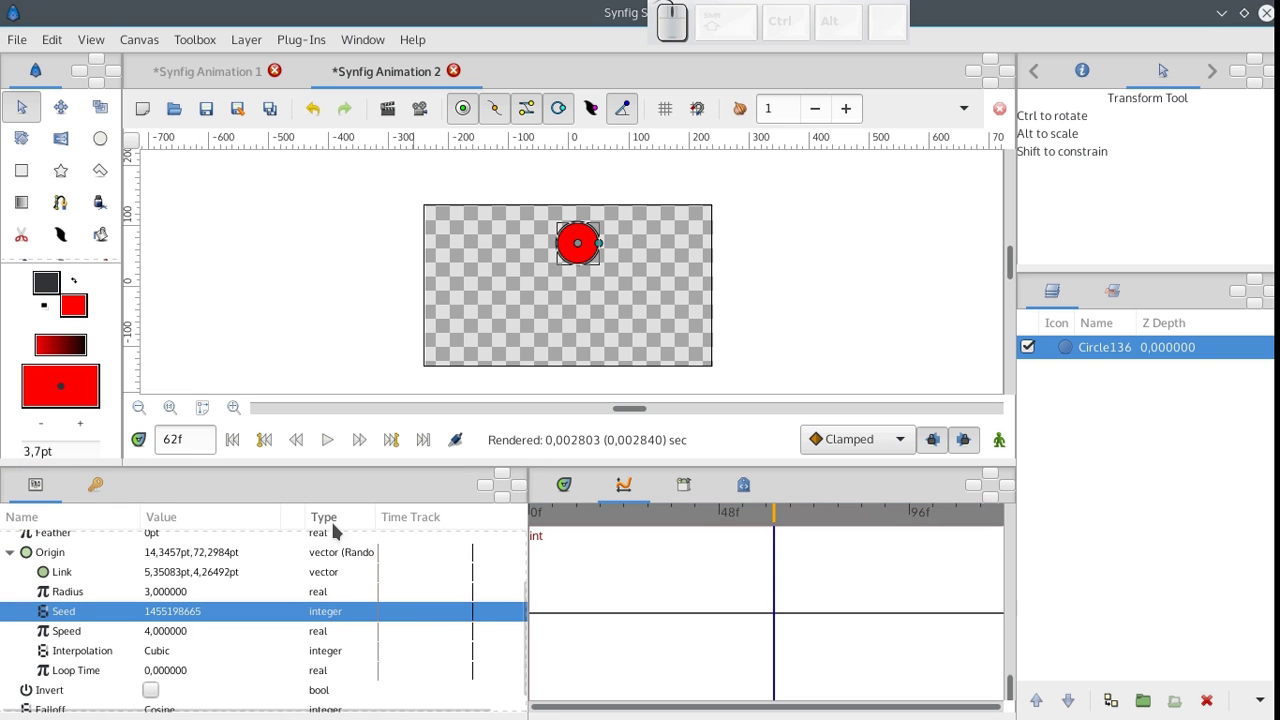
Disconnect the circle's Origin parameter from its Random conversion.
left_click(104, 560)
right_click(104, 561)
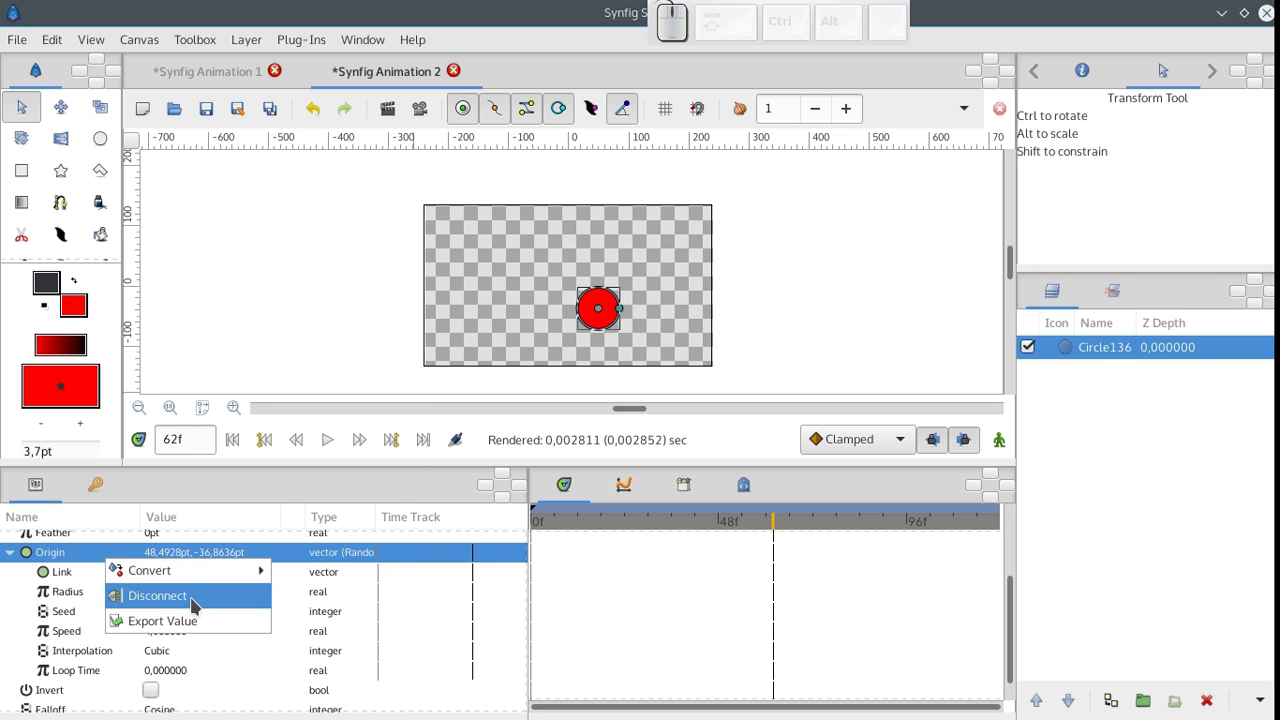
left_click(158, 596)
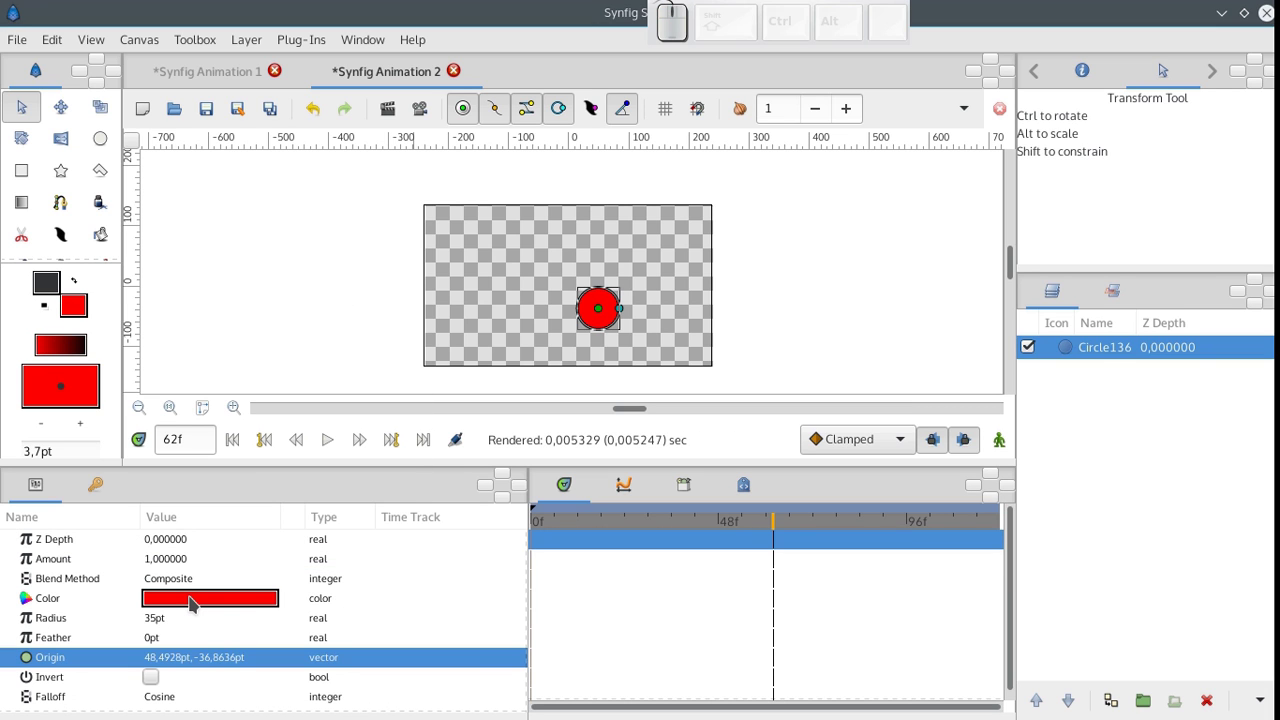
Go to frame 19 and move the circle near the canvas centre, to about -8 pt, 3 pt.
mouse_move(603, 525)
left_mouse_down()
mouse_move(546, 527)
mouse_move(731, 528)
mouse_move(562, 530)
mouse_move(604, 540)
left_mouse_up()
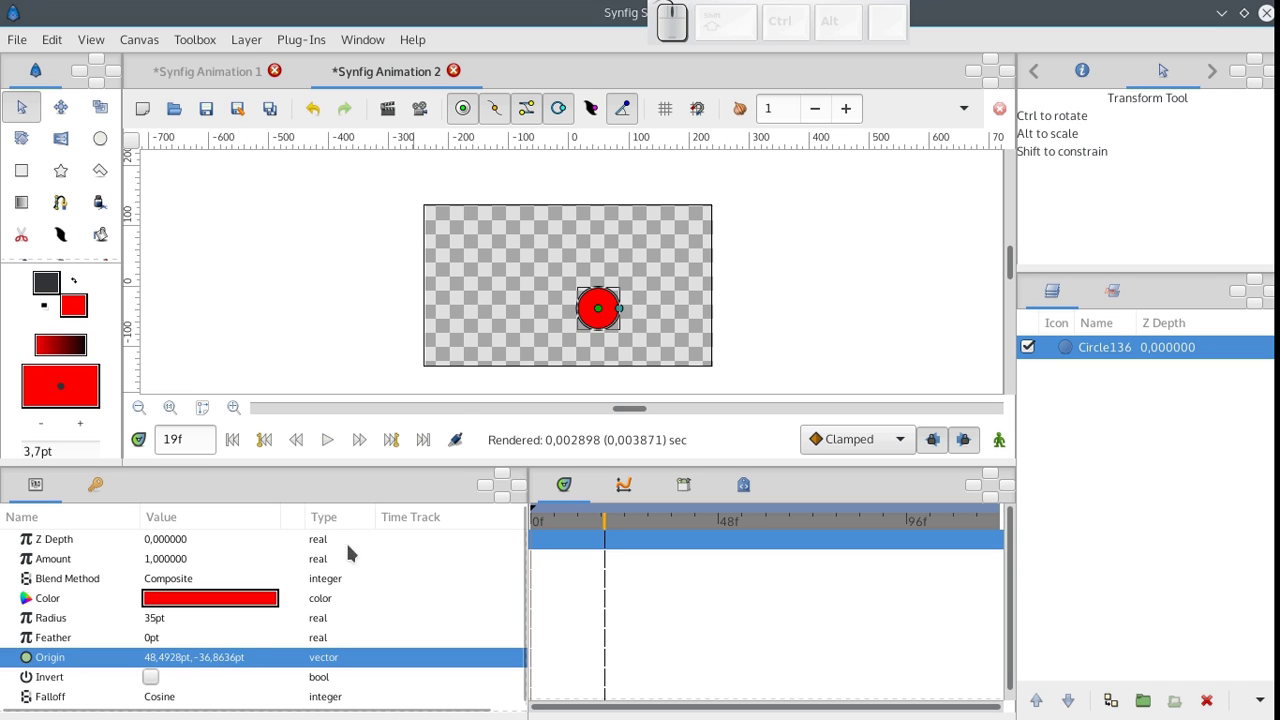
left_click_drag(587, 308, 555, 285)
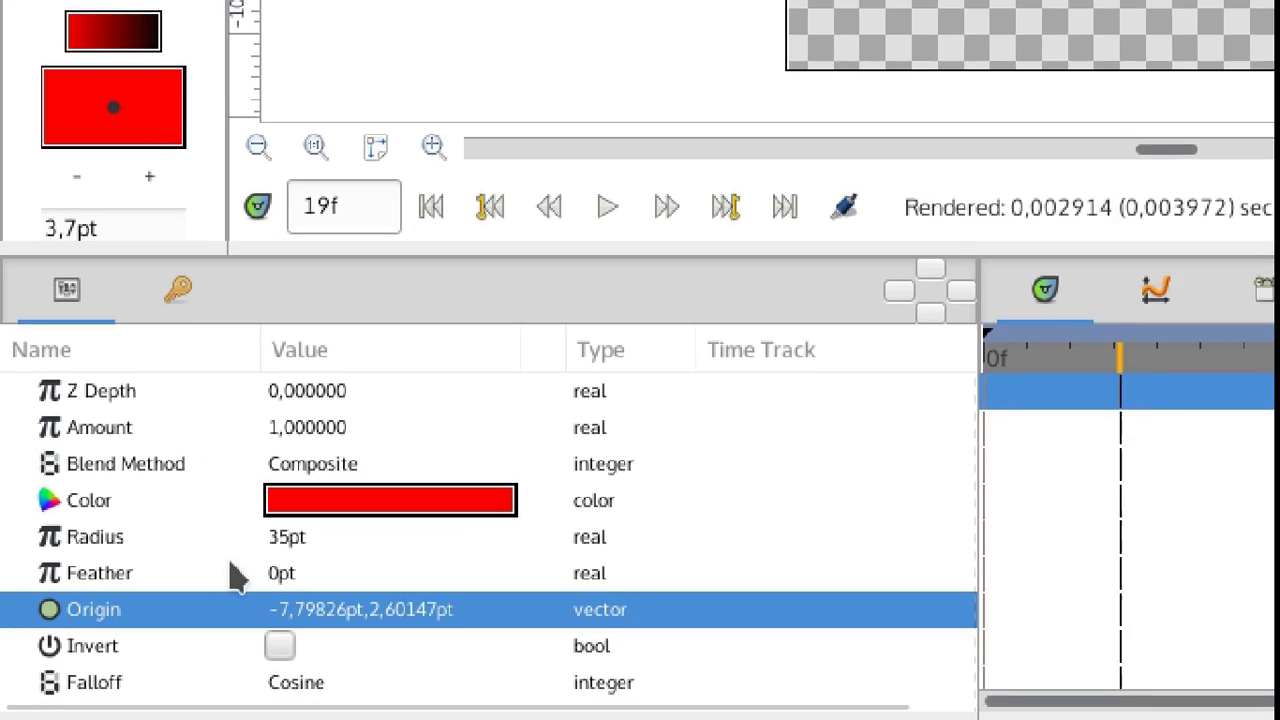
Convert the circle's Origin to Composite and move the circle to about -6 pt, -2 pt at frame 4.
right_click(100, 660)
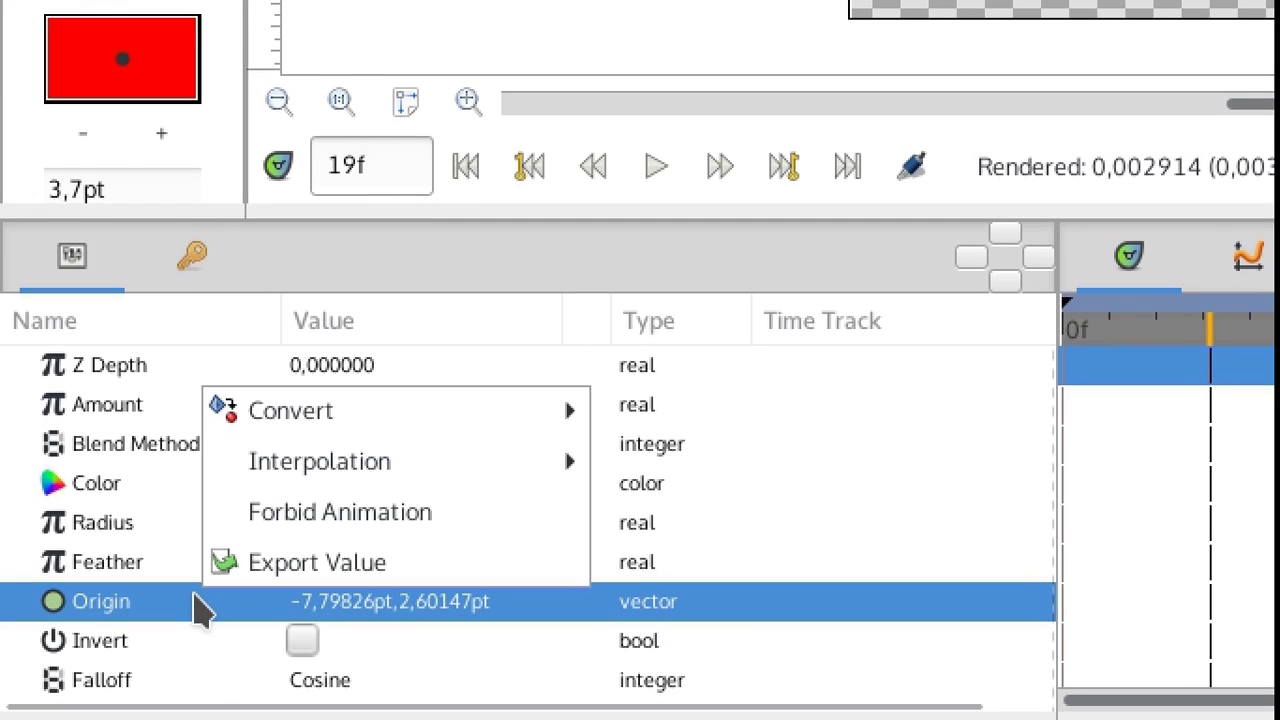
mouse_move(375, 412)
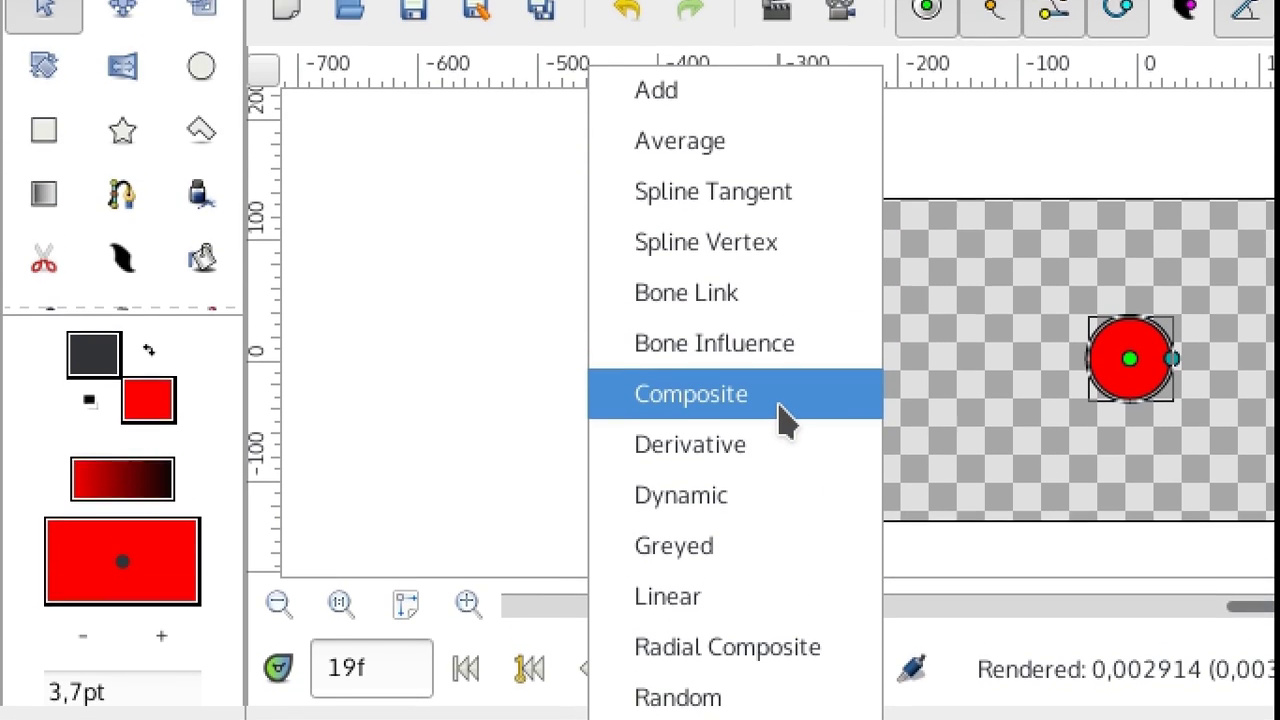
left_click(782, 305)
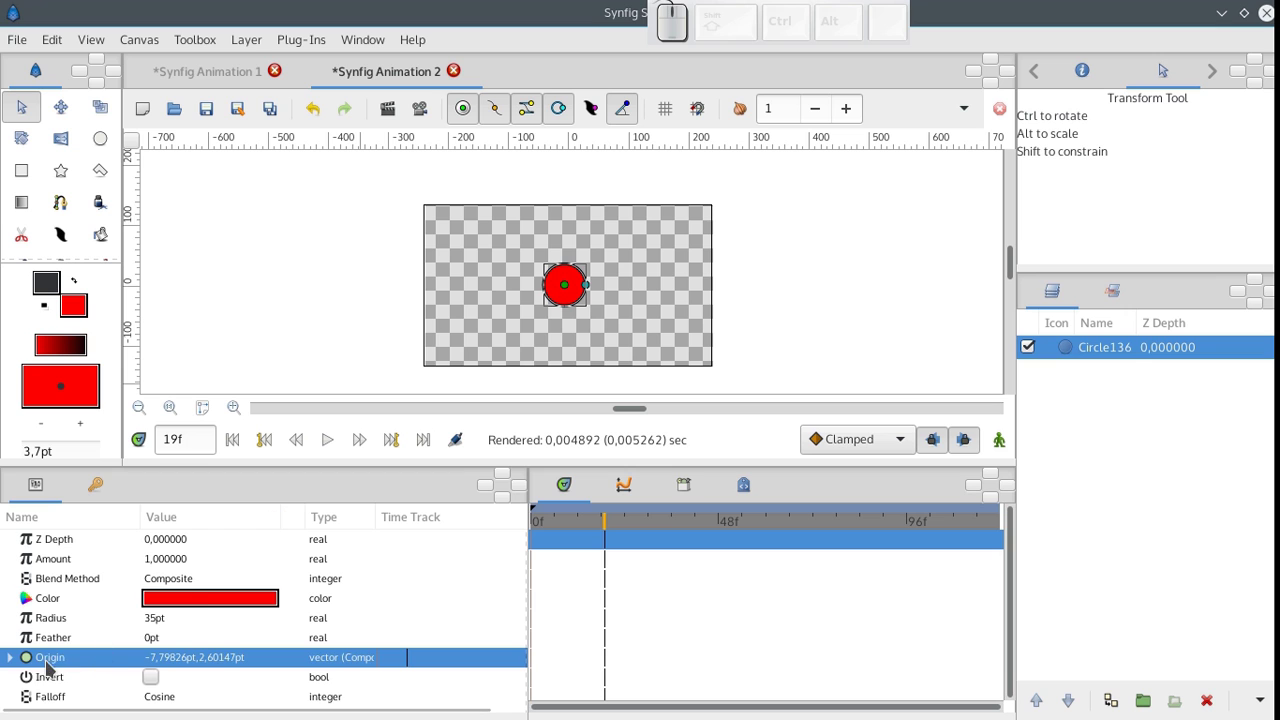
left_click(10, 657)
scroll(9, 670, "down", 1)
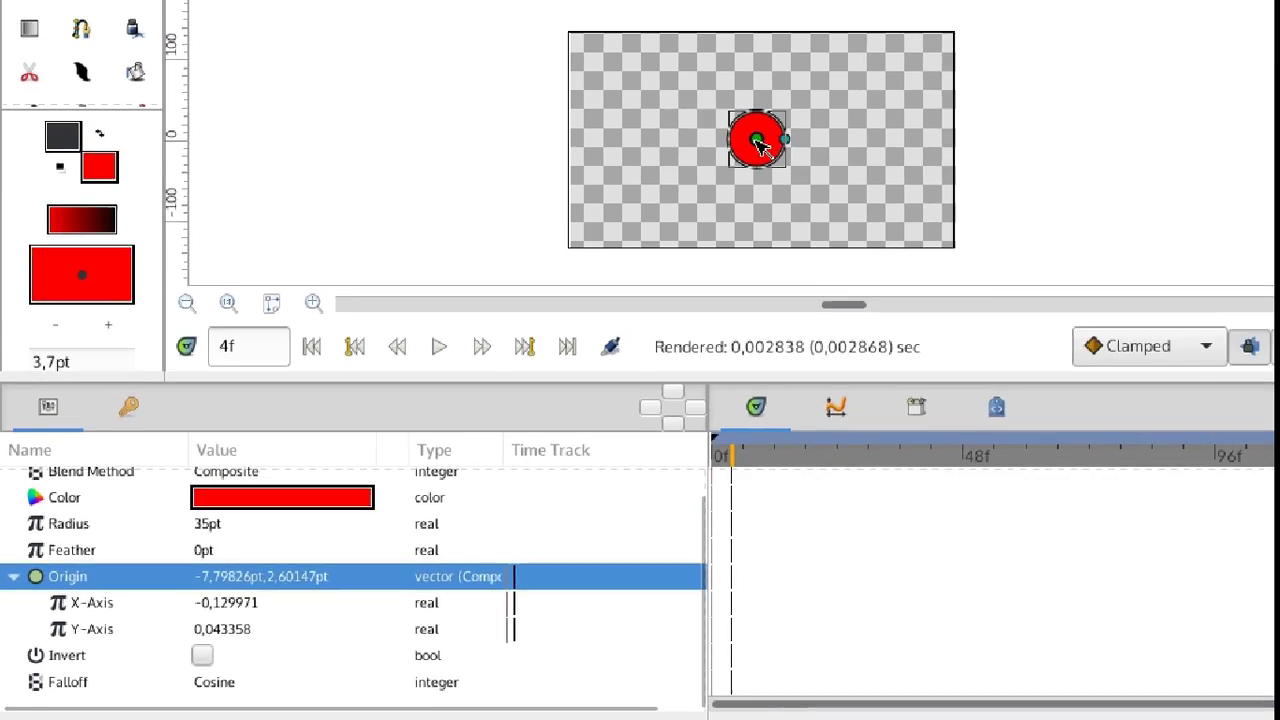
mouse_move(563, 286)
left_mouse_down()
mouse_move(551, 287)
mouse_move(563, 291)
left_mouse_up()
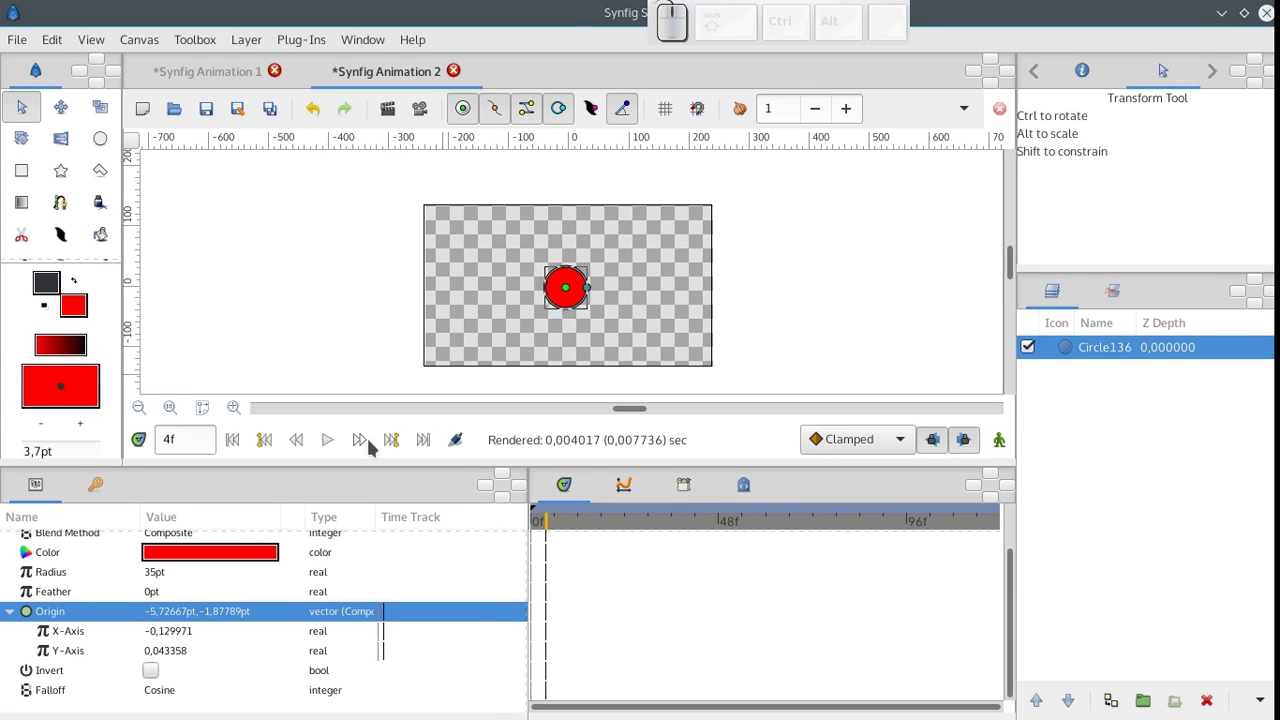
Convert the X-Axis component of the circle's composite Origin to Random.
left_click(175, 638)
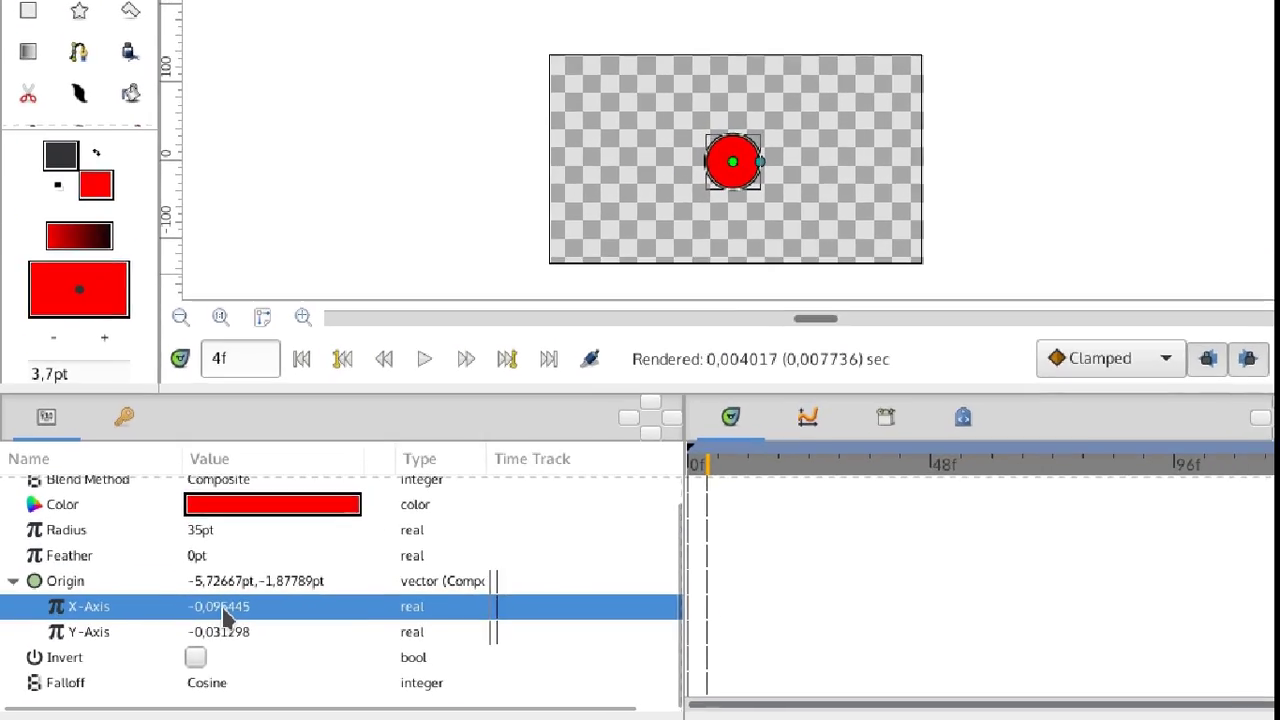
right_click(175, 638)
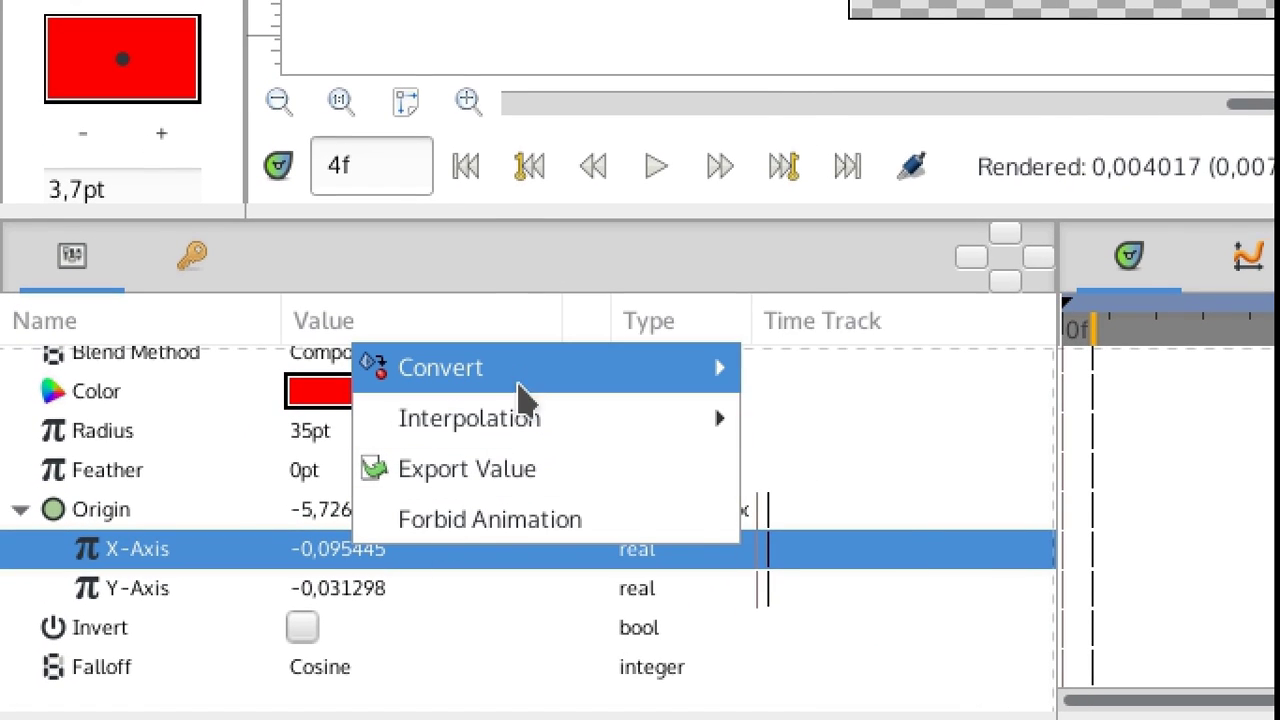
mouse_move(528, 380)
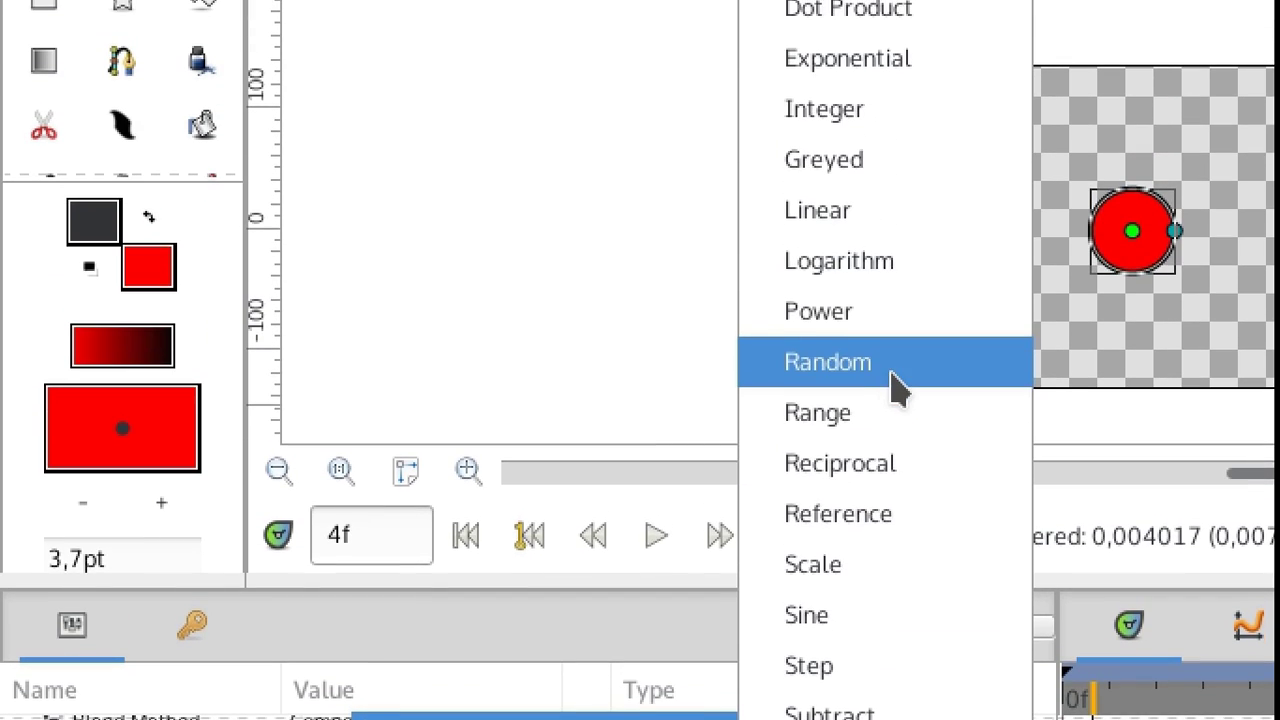
left_click(891, 373)
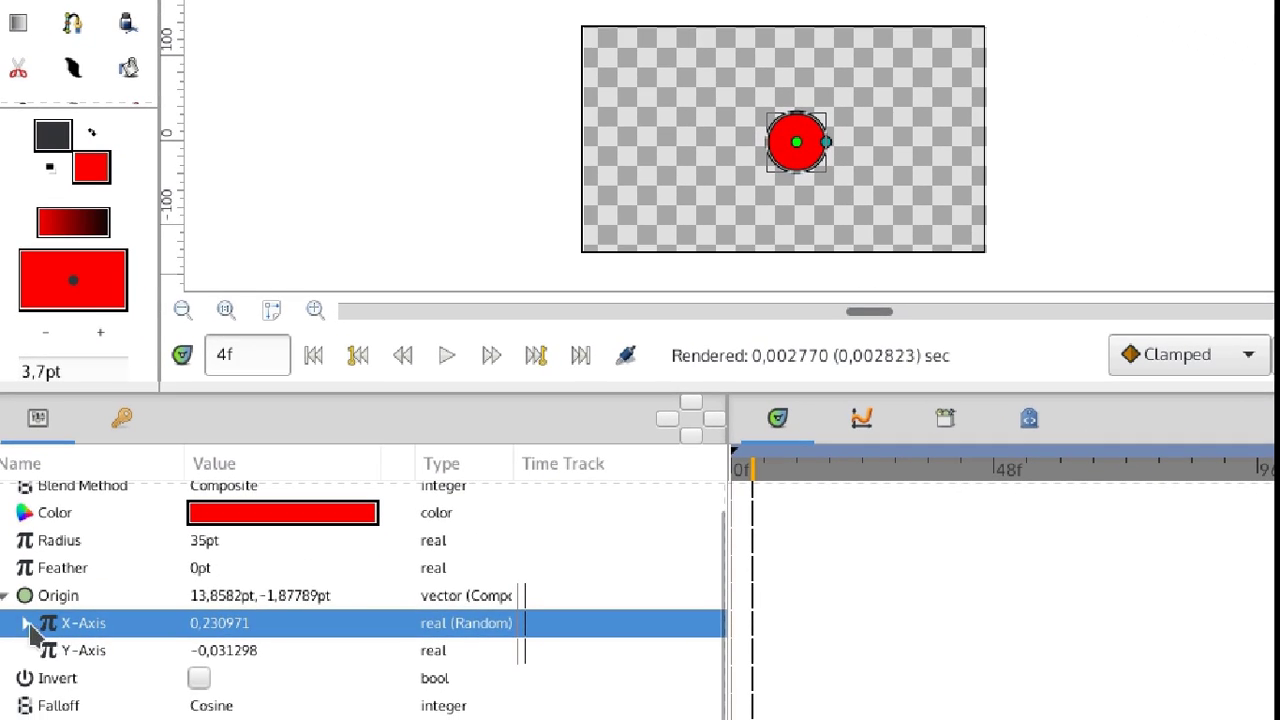
Set the random X-Axis Speed to 4 and preview the horizontal motion from the first frame.
left_click(25, 623)
scroll(203, 612, "down", 1)
left_click(222, 693)
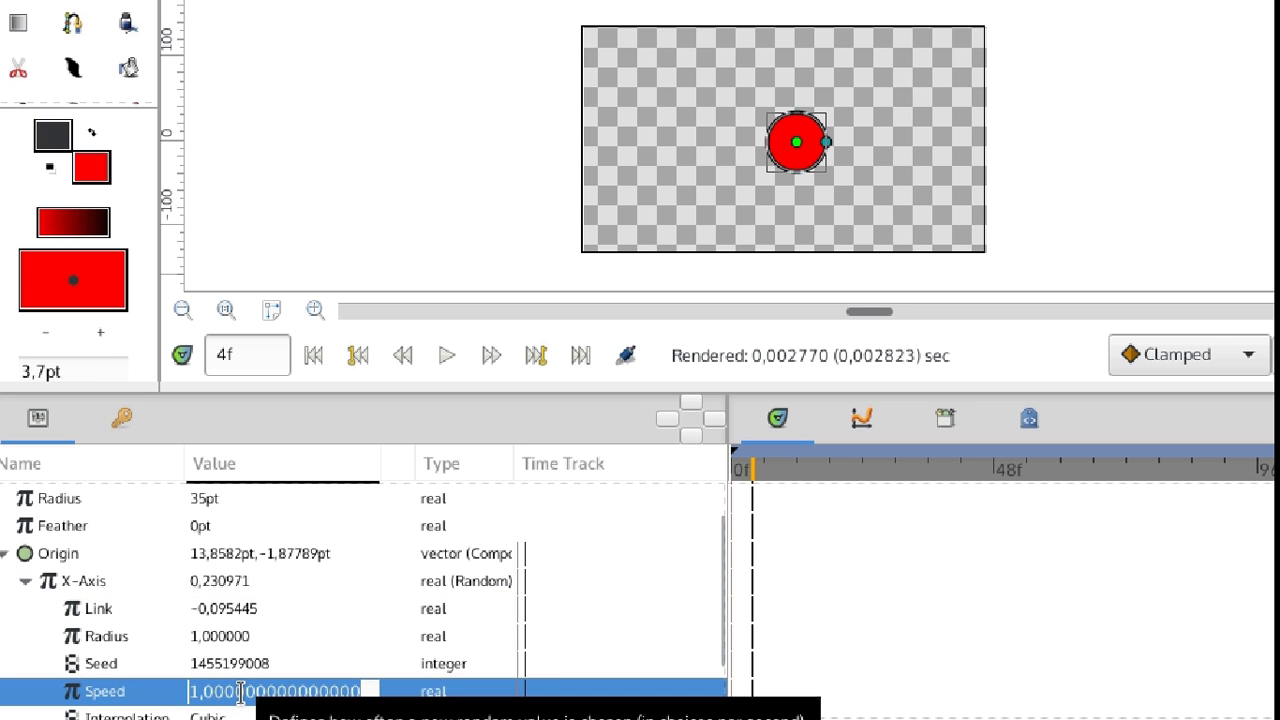
type("4")
key("Return")
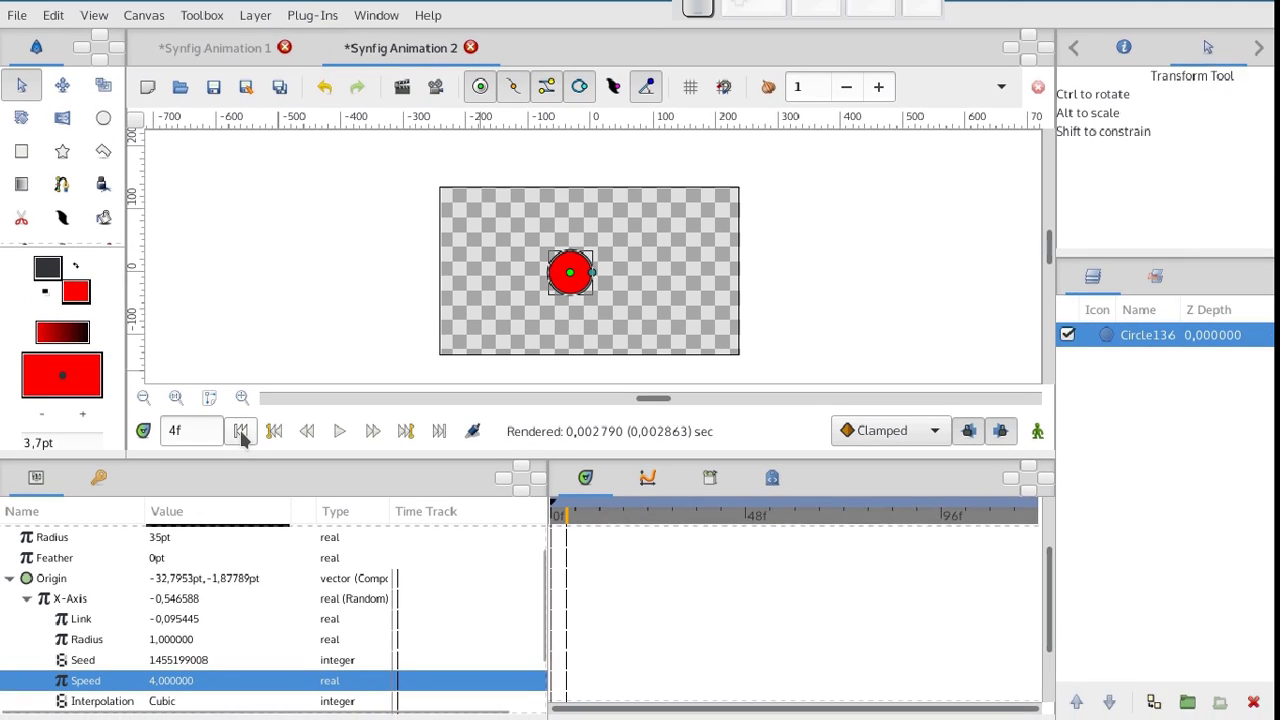
left_click(357, 355)
left_click(327, 445)
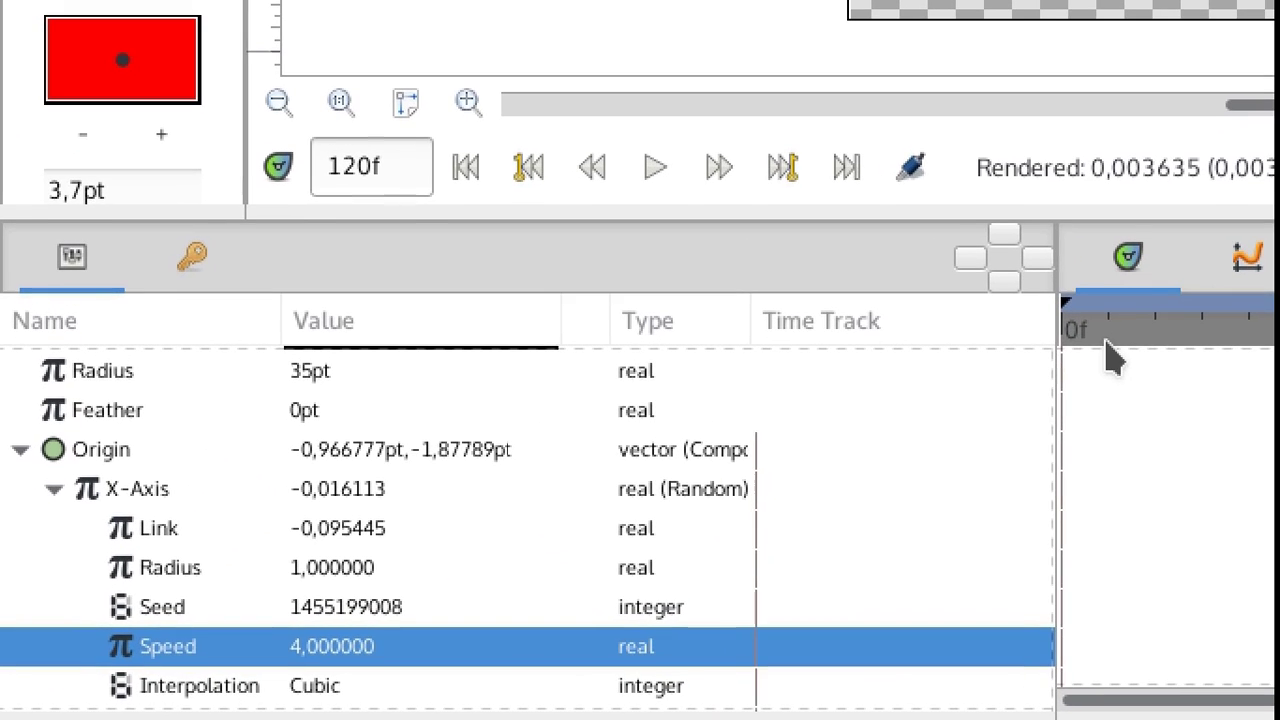
Convert the X-Axis component of the circle's Origin from Random to Linear.
left_click(80, 492)
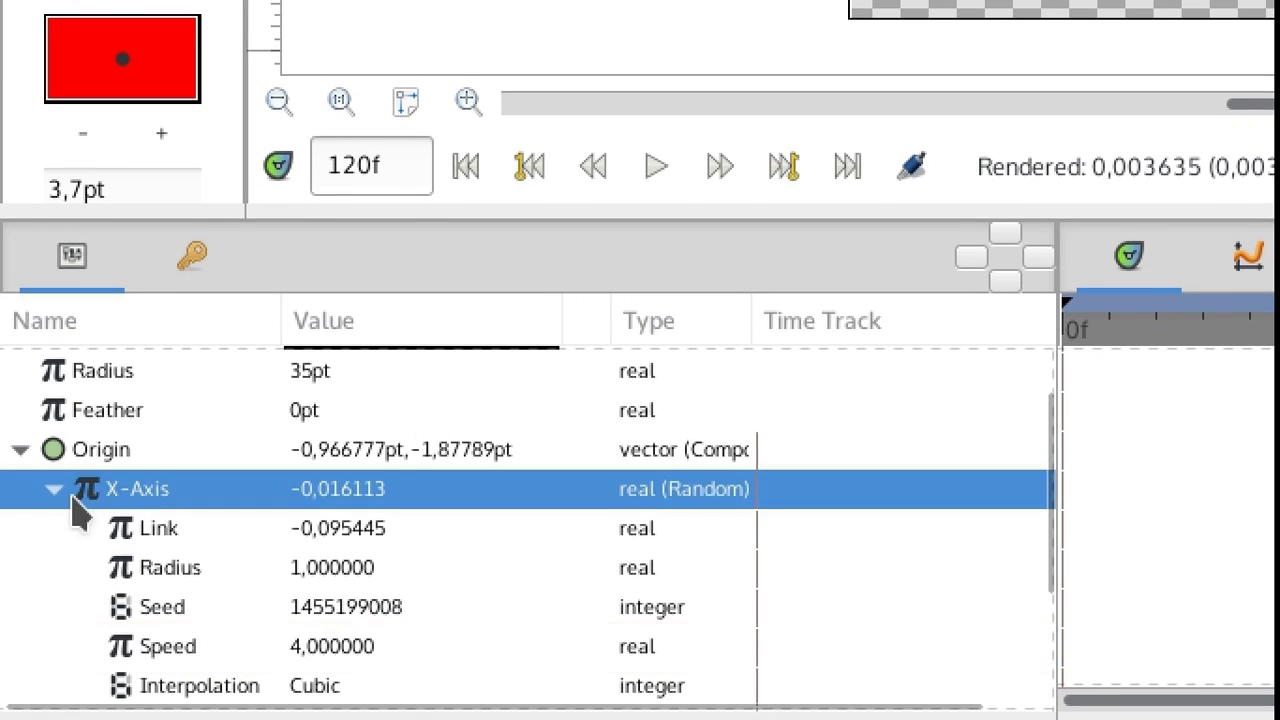
left_click(54, 488)
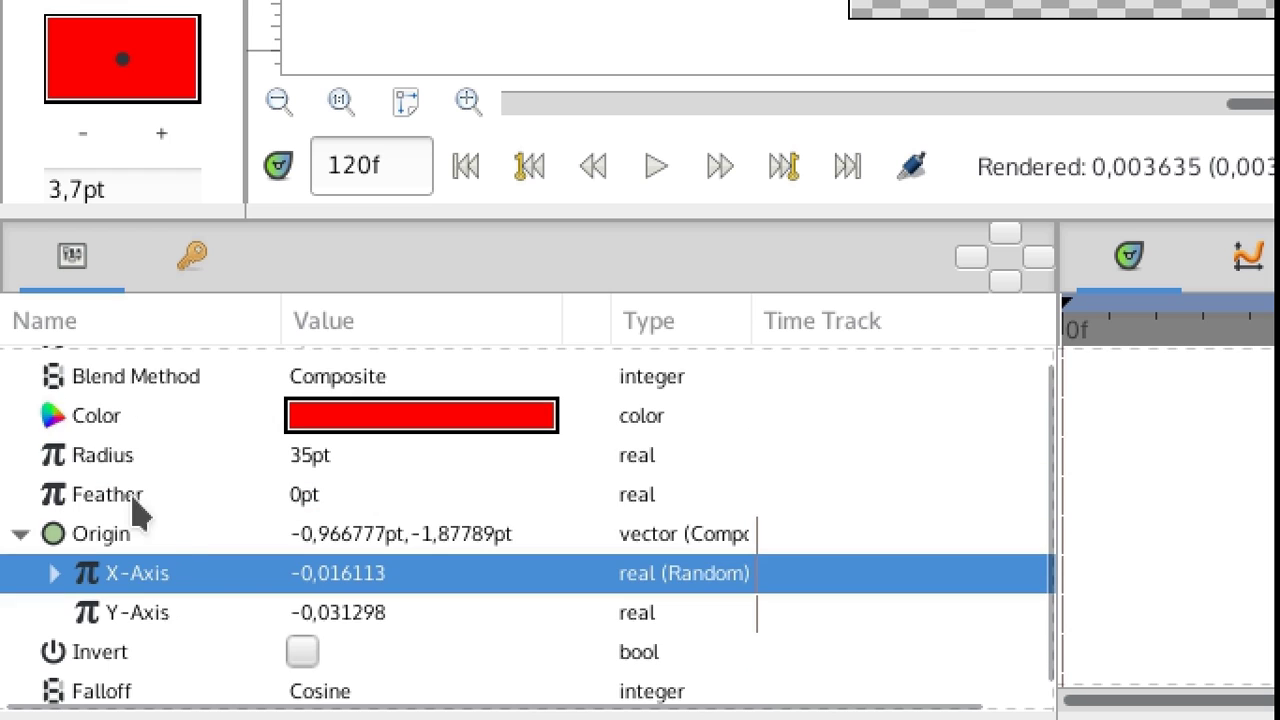
right_click(186, 582)
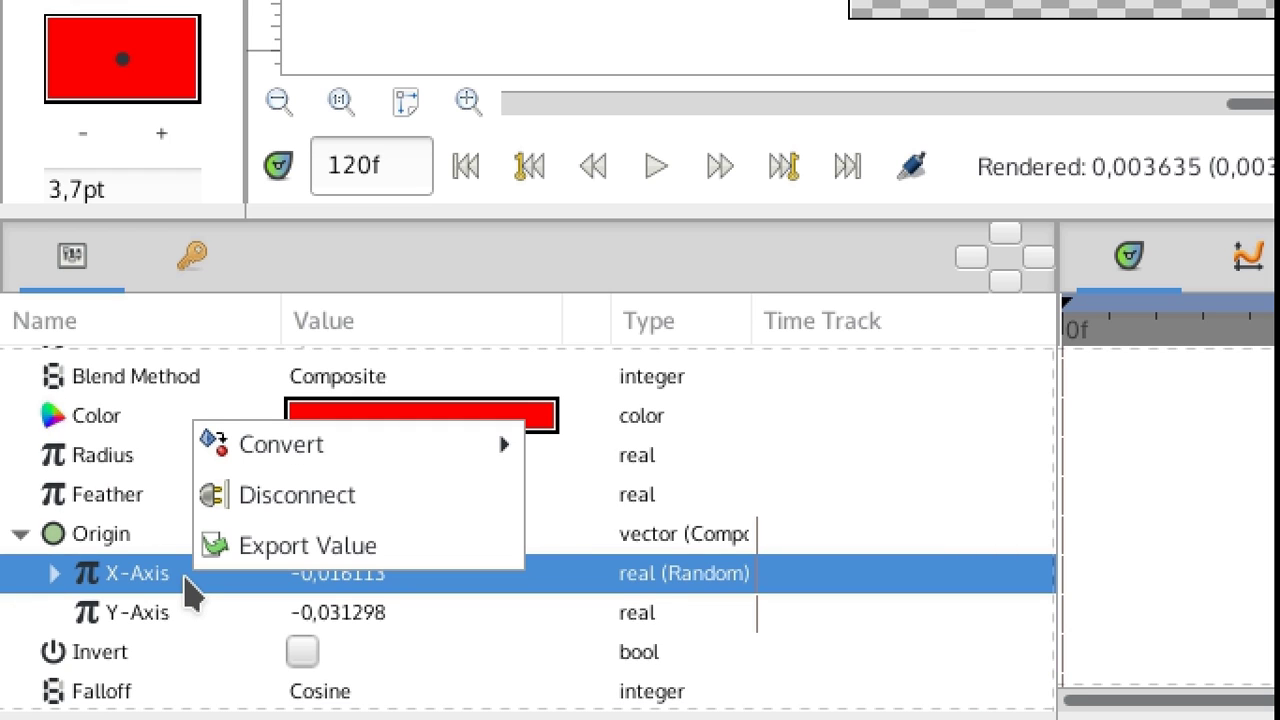
mouse_move(310, 465)
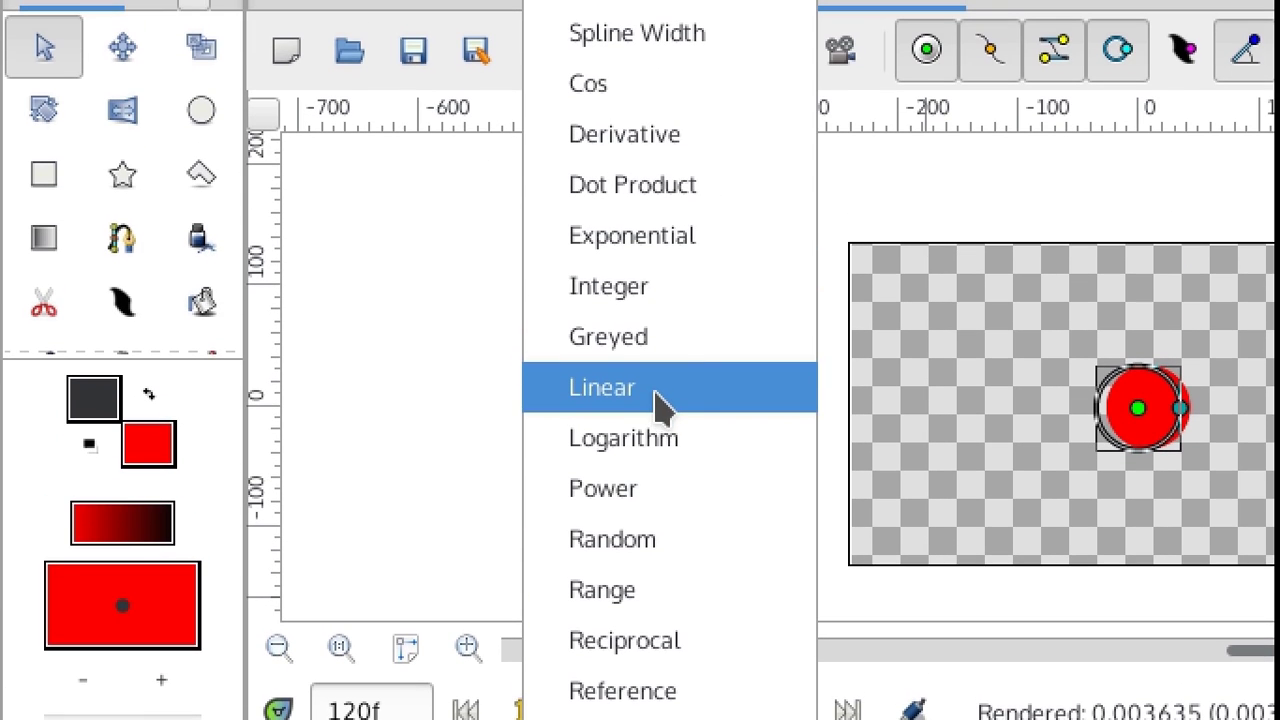
left_click(648, 391)
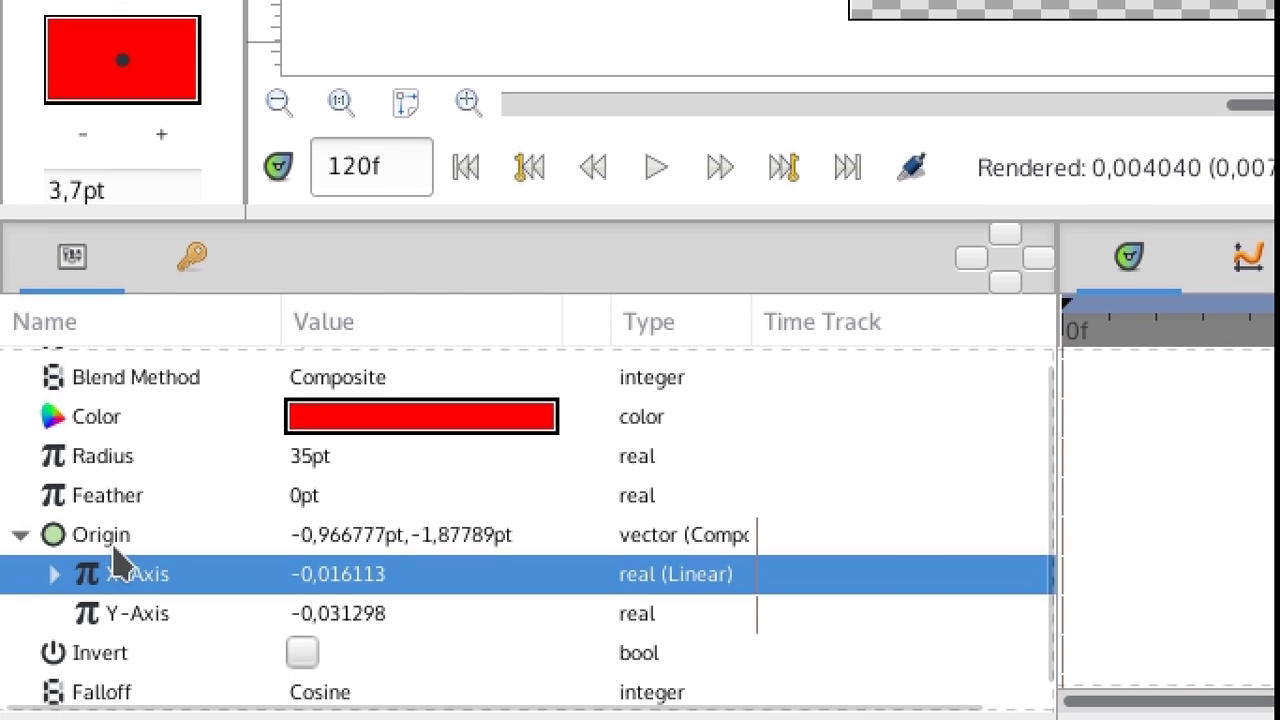
Set the linear X-Axis Rate to 1 and preview the circle's motion from the first frame.
left_click(54, 574)
scroll(136, 573, "down", 1)
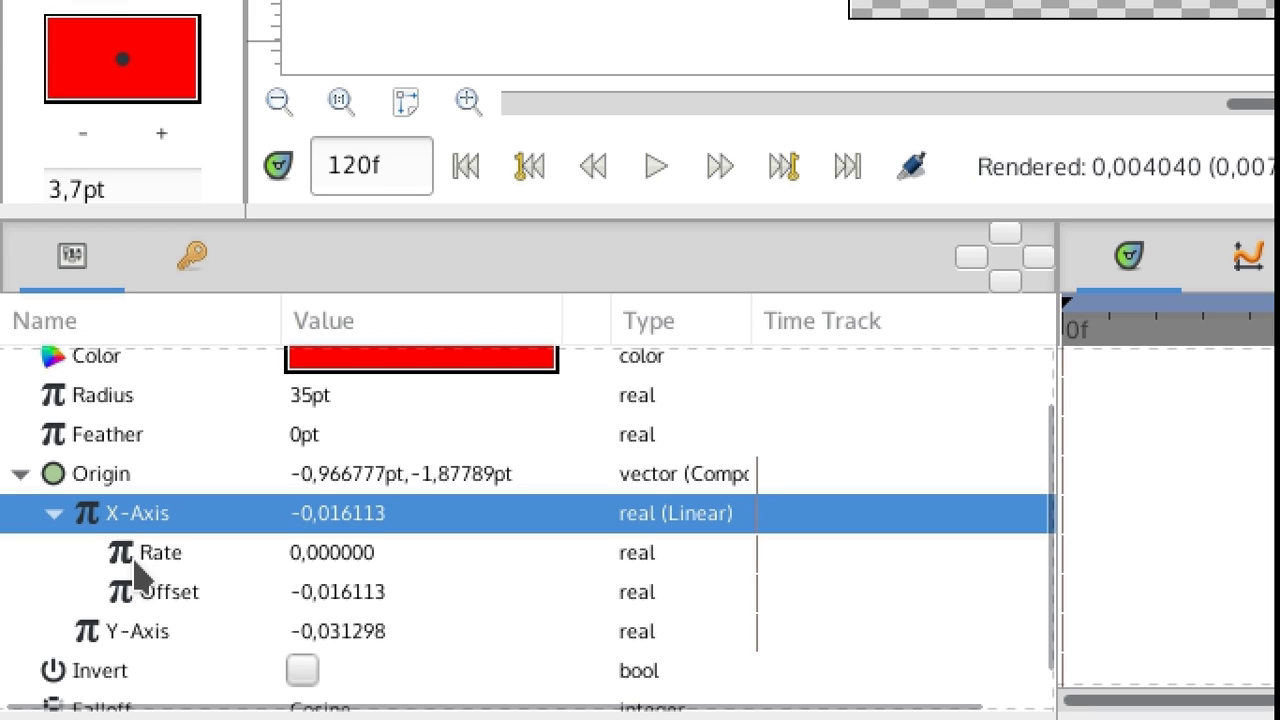
scroll(136, 573, "down", 1)
left_click(291, 512)
left_click(327, 514)
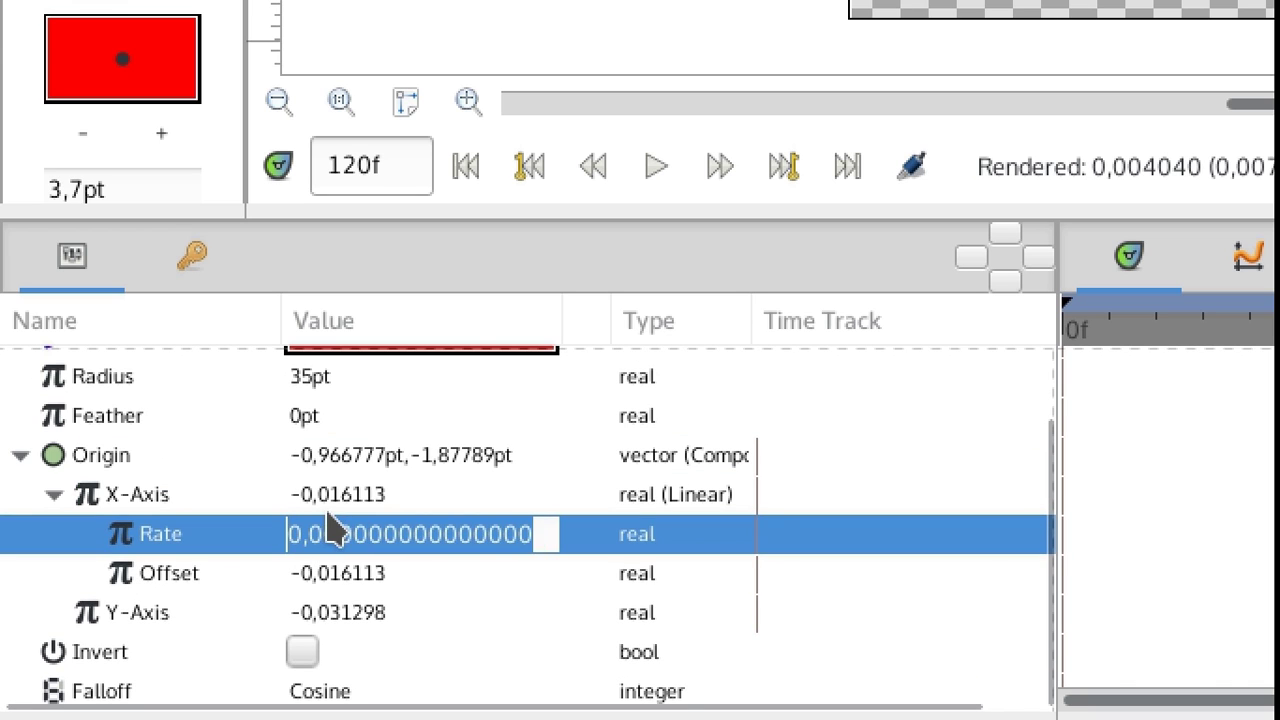
type("1")
key("Return")
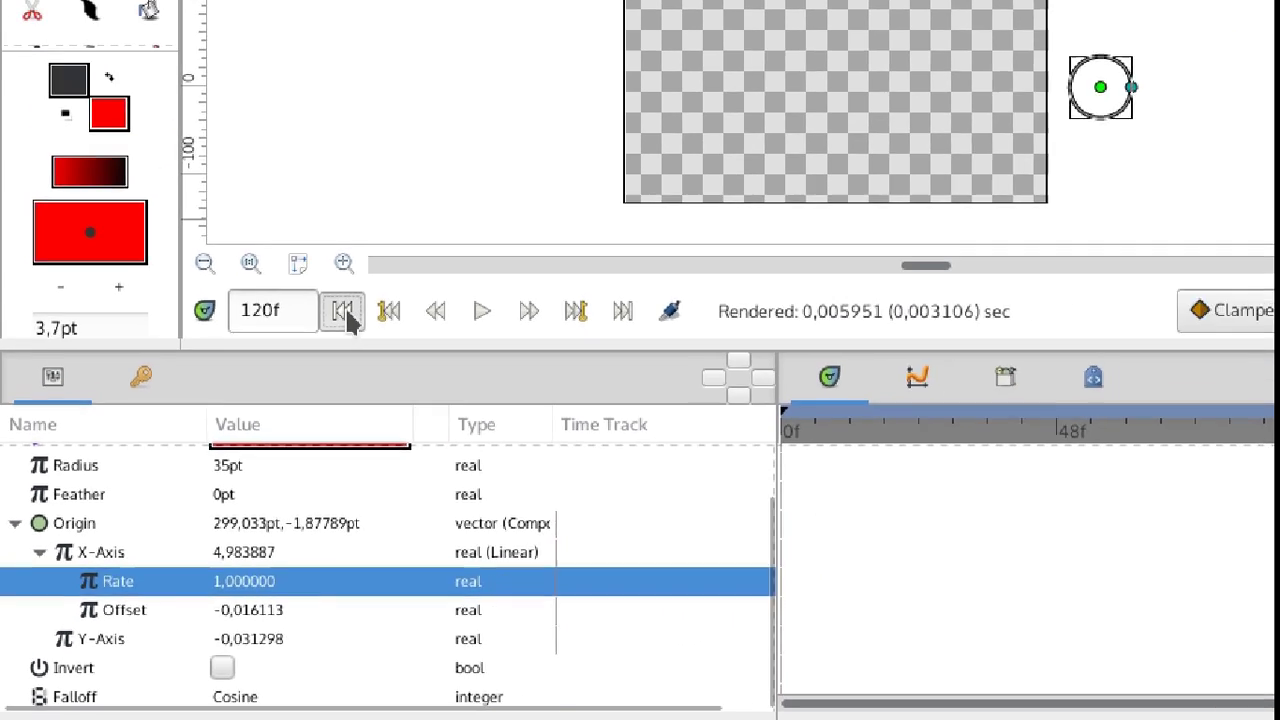
left_click(465, 166)
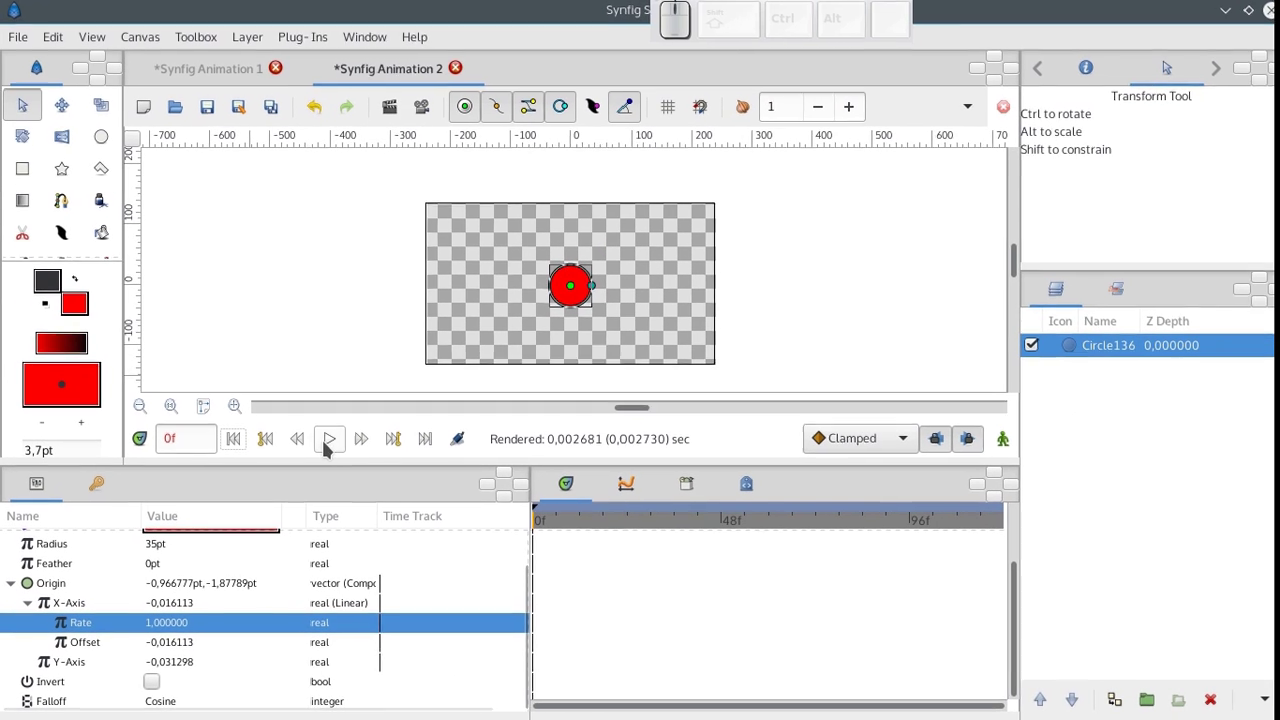
left_click(327, 445)
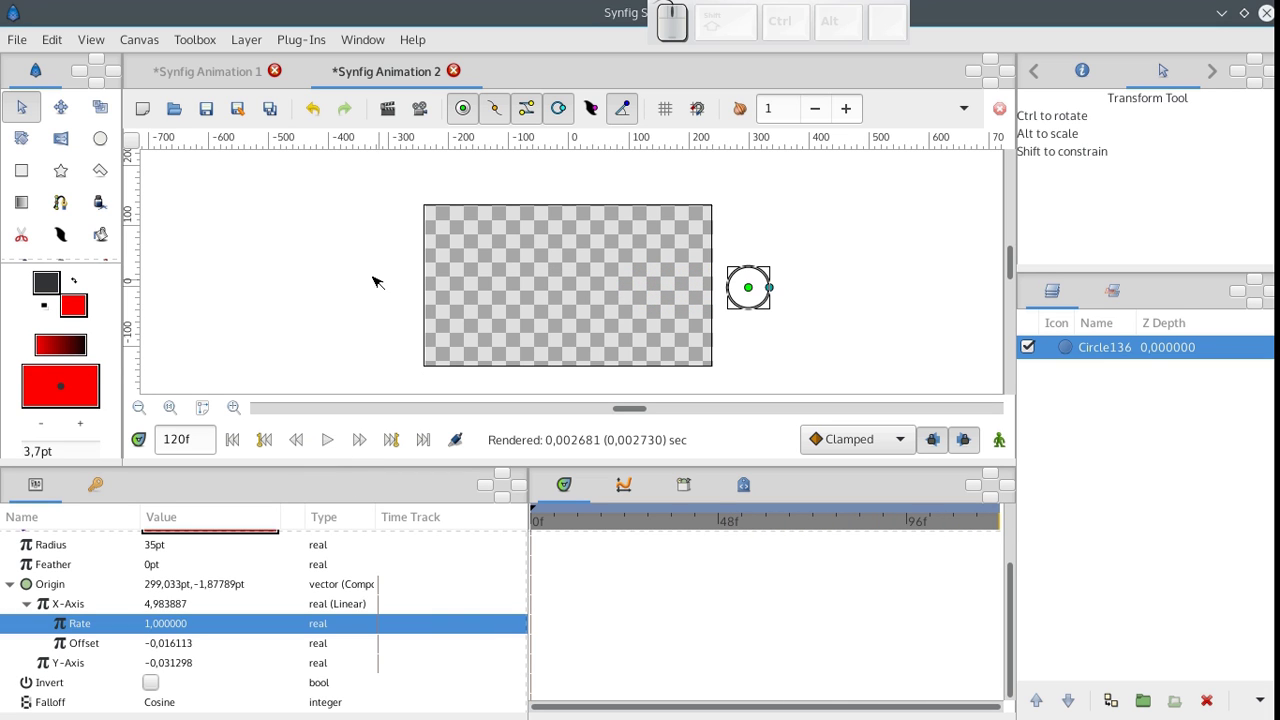
In Synfig Animation 1, convert the transformation Angle of the bee-wing.png layer to Random and go to frame 2.
left_click(202, 80)
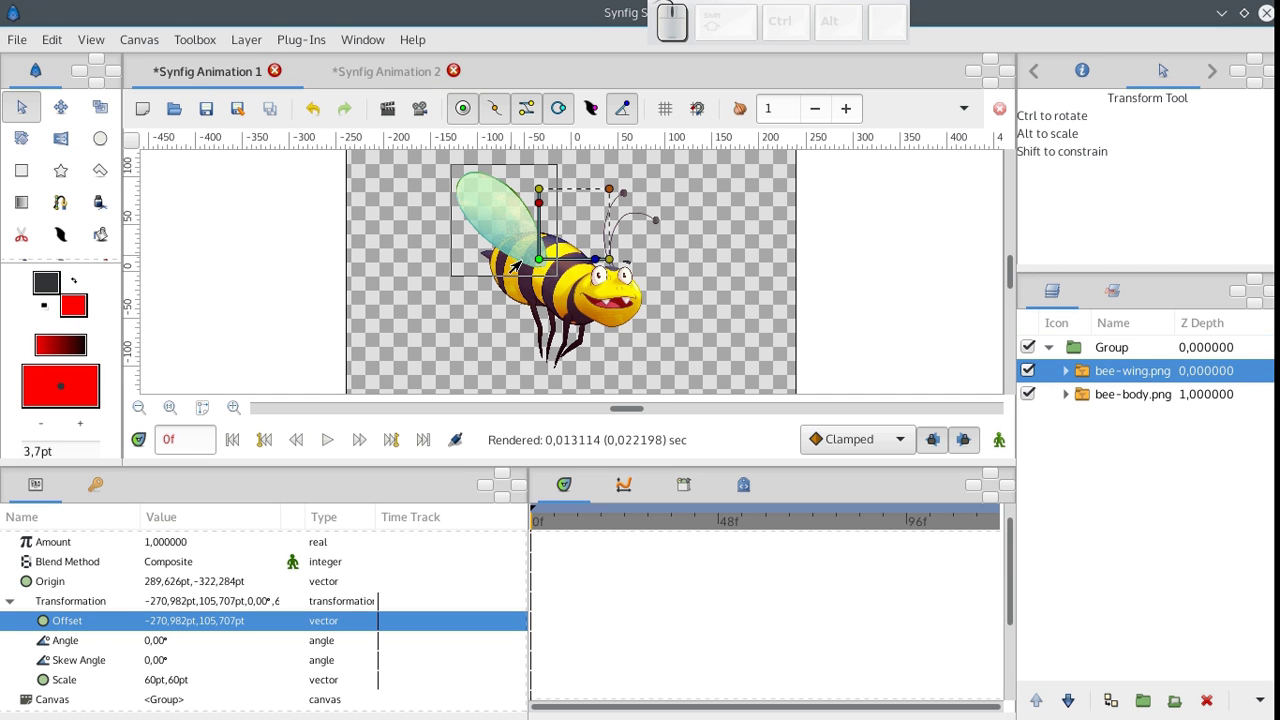
left_click(1090, 375)
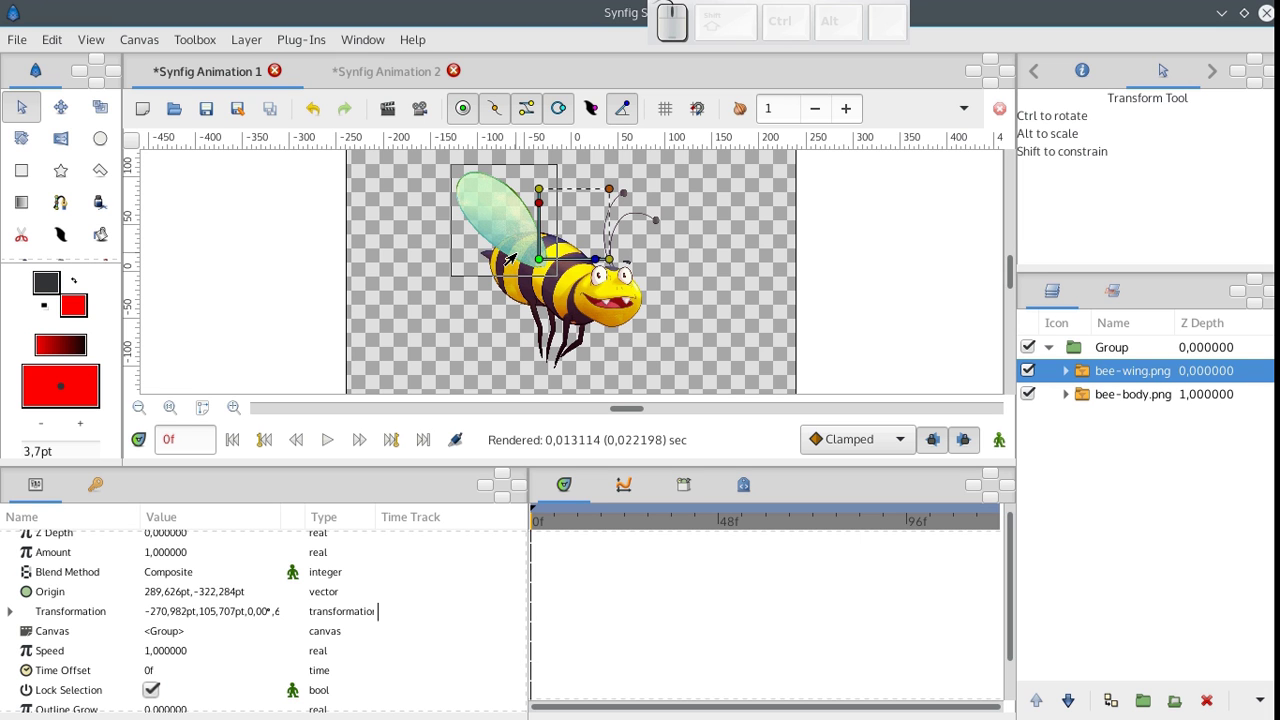
left_click(595, 261)
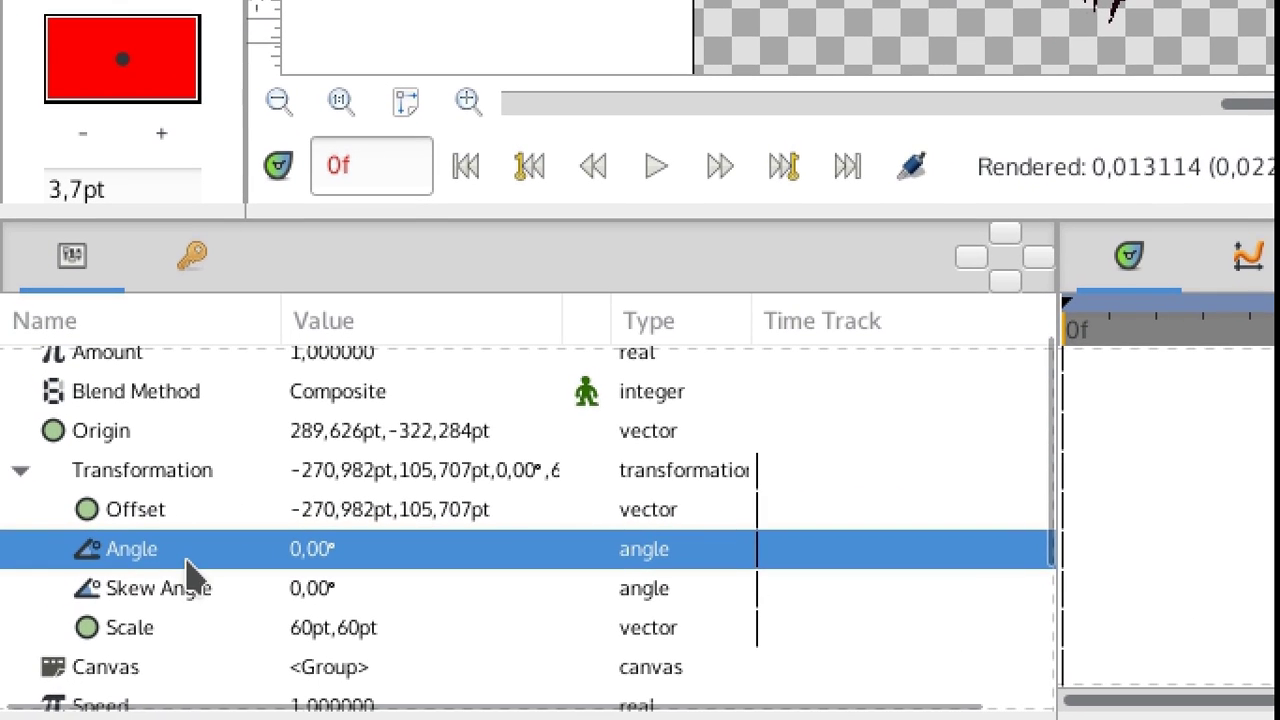
right_click(191, 553)
mouse_move(312, 382)
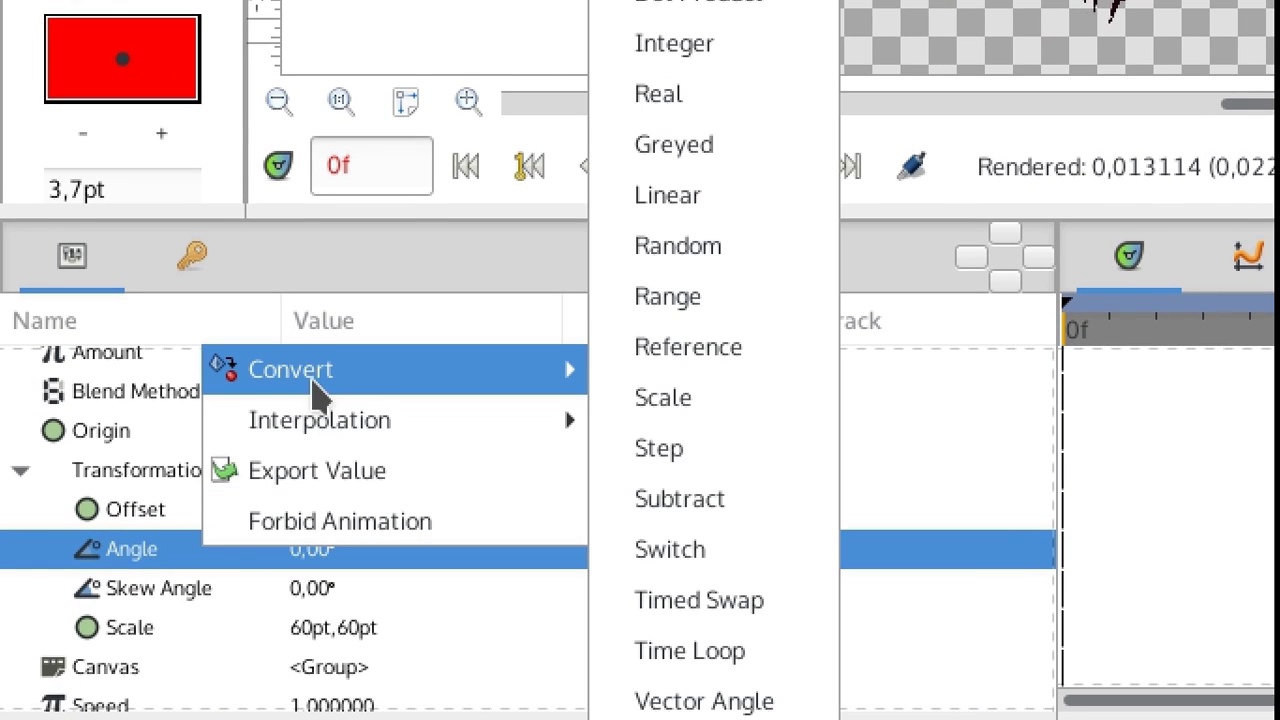
left_click(686, 250)
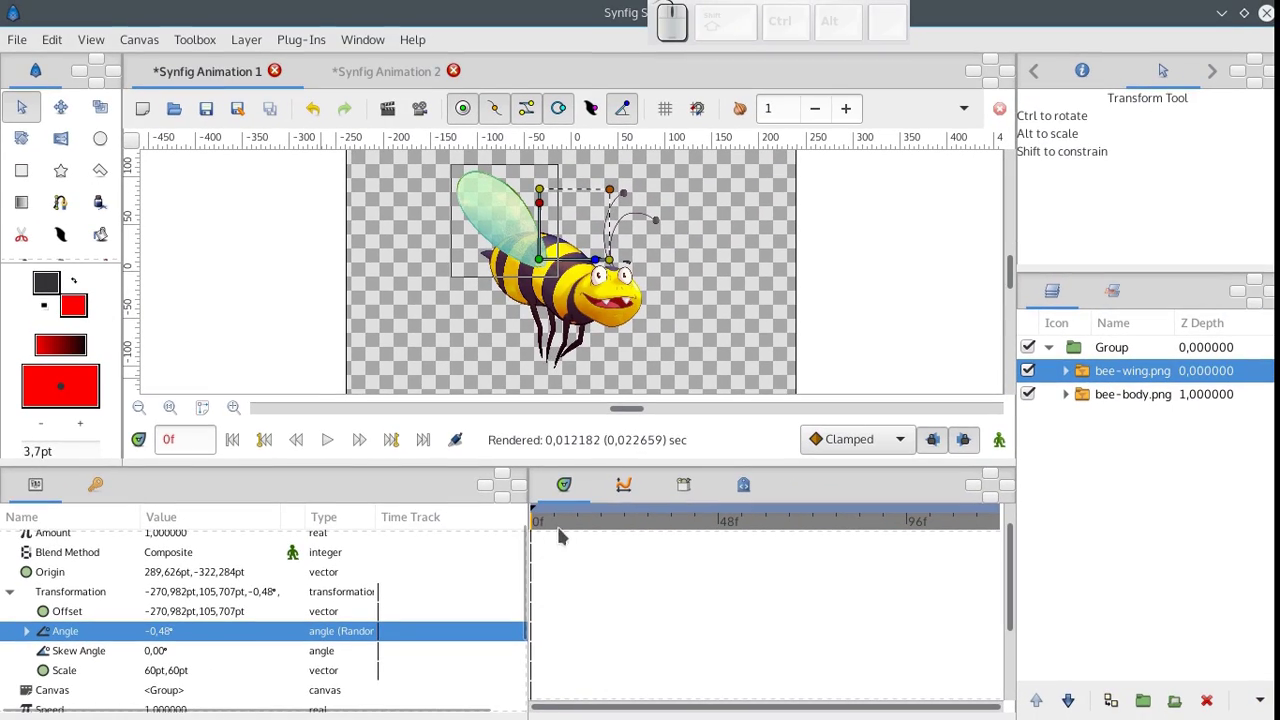
mouse_move(560, 537)
left_mouse_down()
mouse_move(546, 538)
mouse_move(912, 540)
mouse_move(552, 540)
mouse_move(830, 528)
mouse_move(537, 540)
left_mouse_up()
Set the Radius of the wing's random Angle to 30 and preview the wing motion from the first frame.
left_click(52, 657)
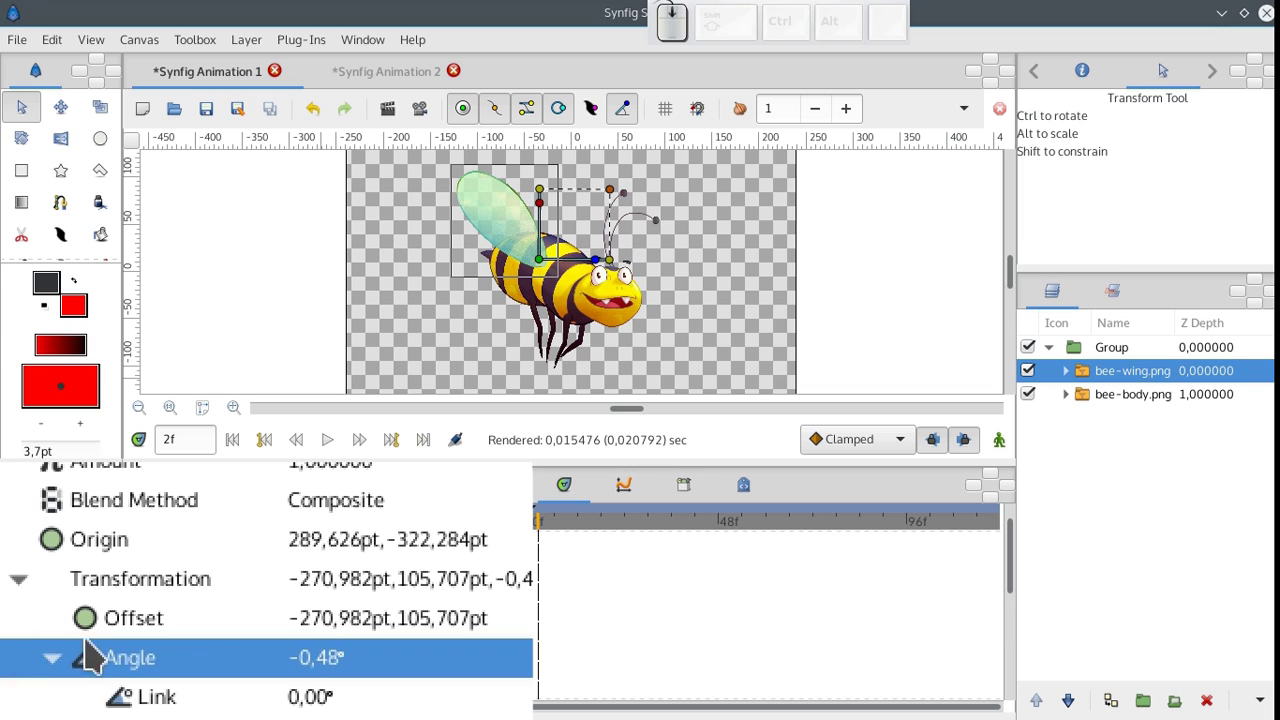
scroll(120, 620, "down", 4)
left_click(215, 576)
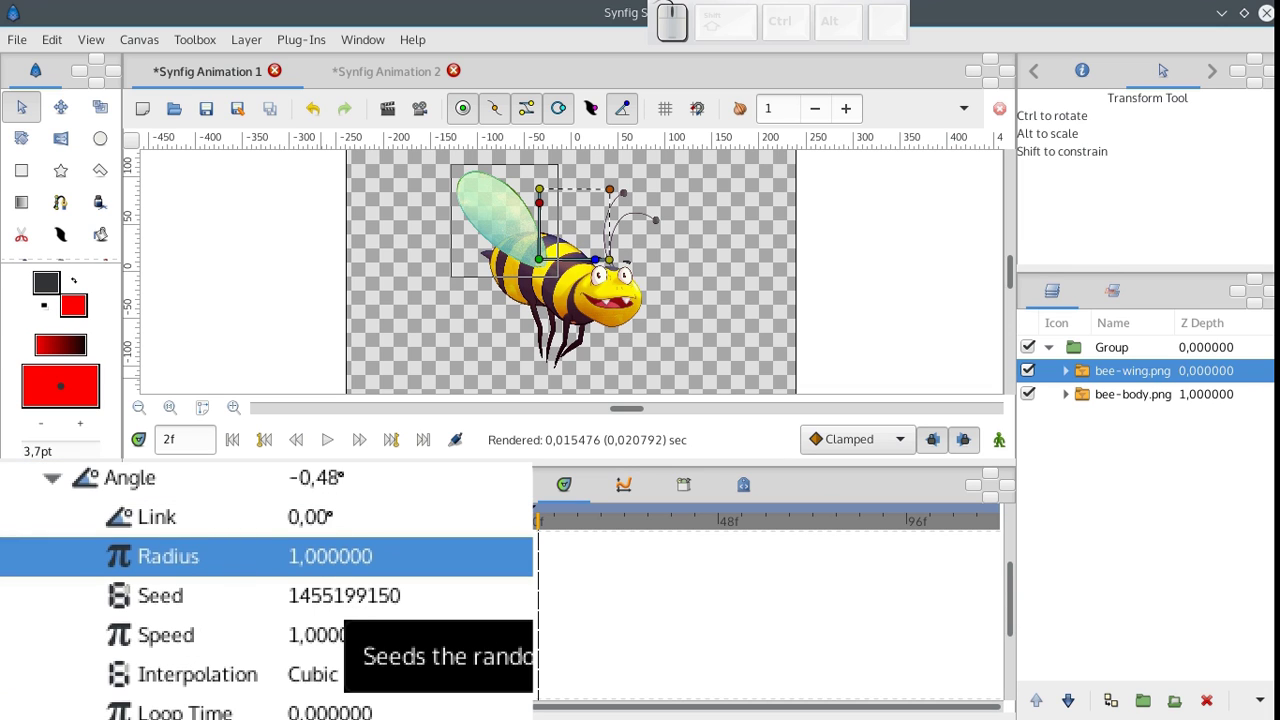
left_click(435, 560)
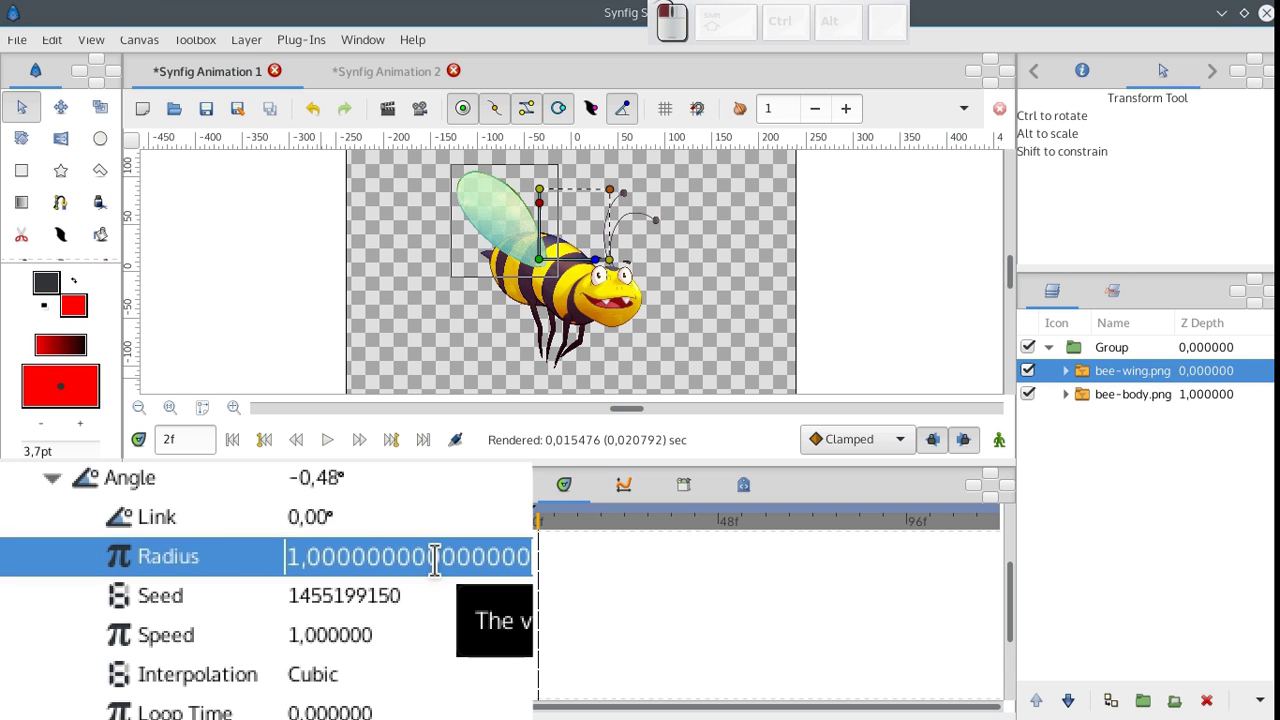
type("30")
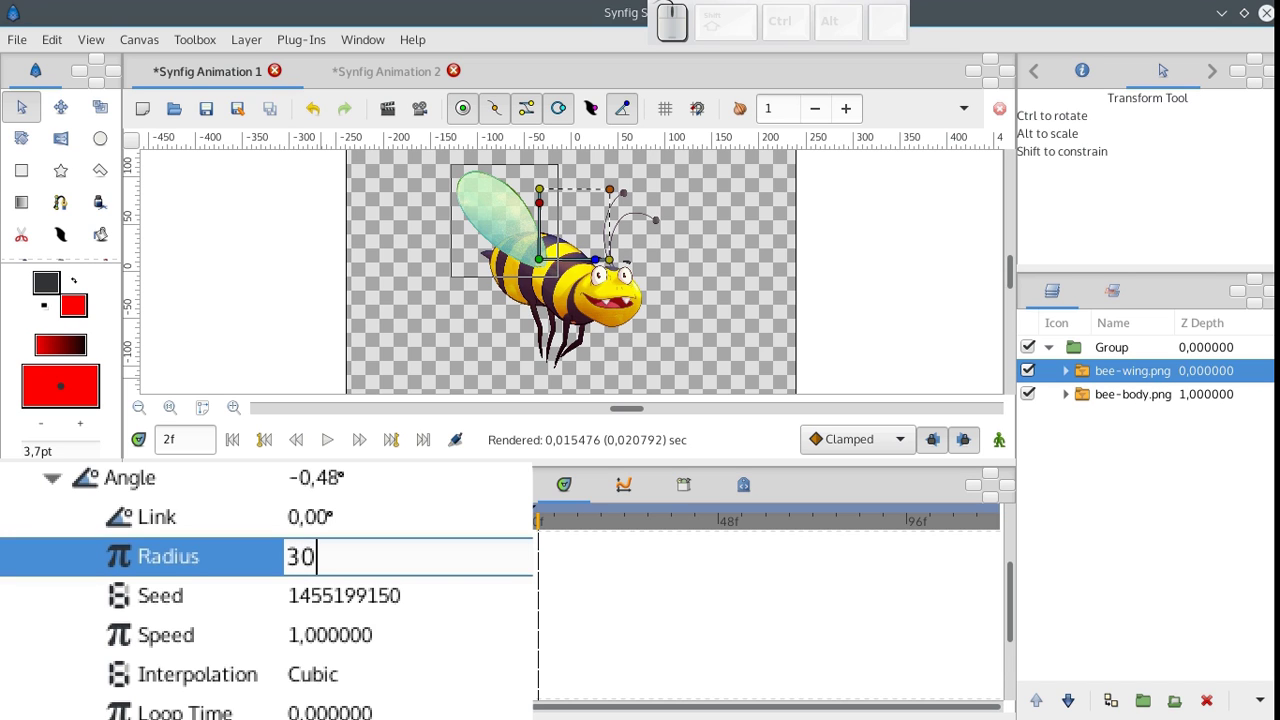
key("Return")
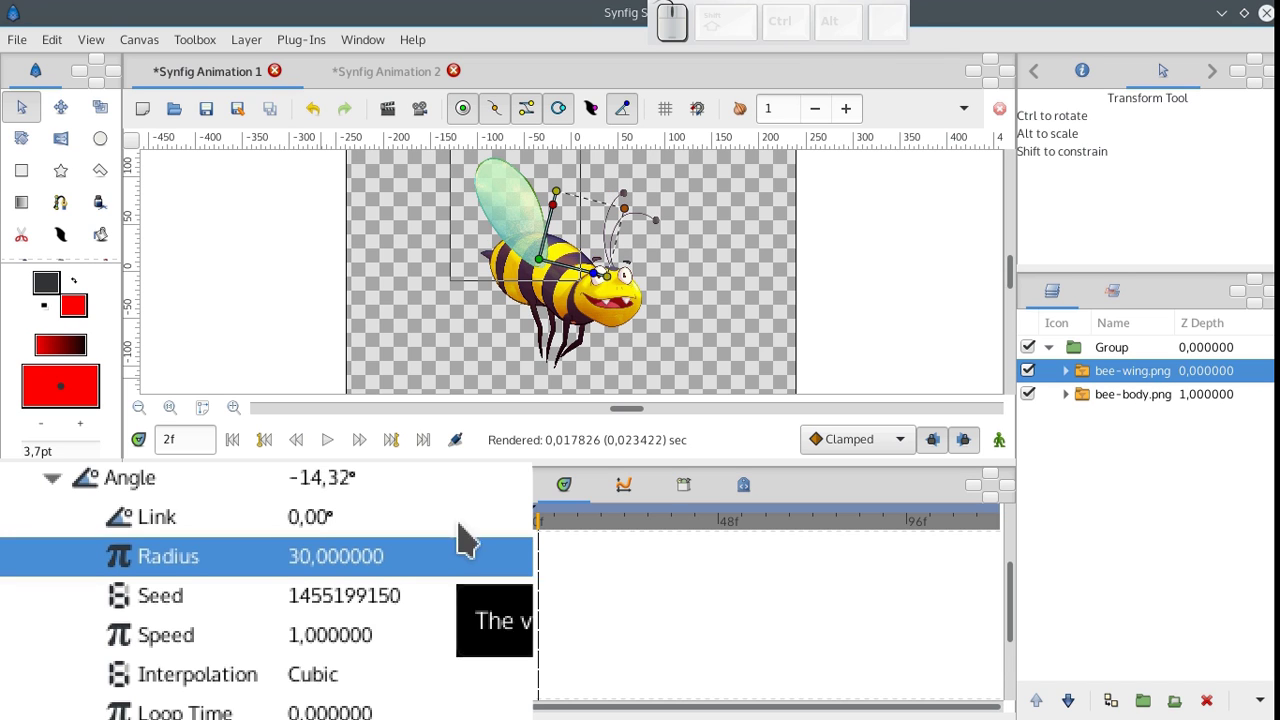
left_click(232, 440)
left_click(326, 441)
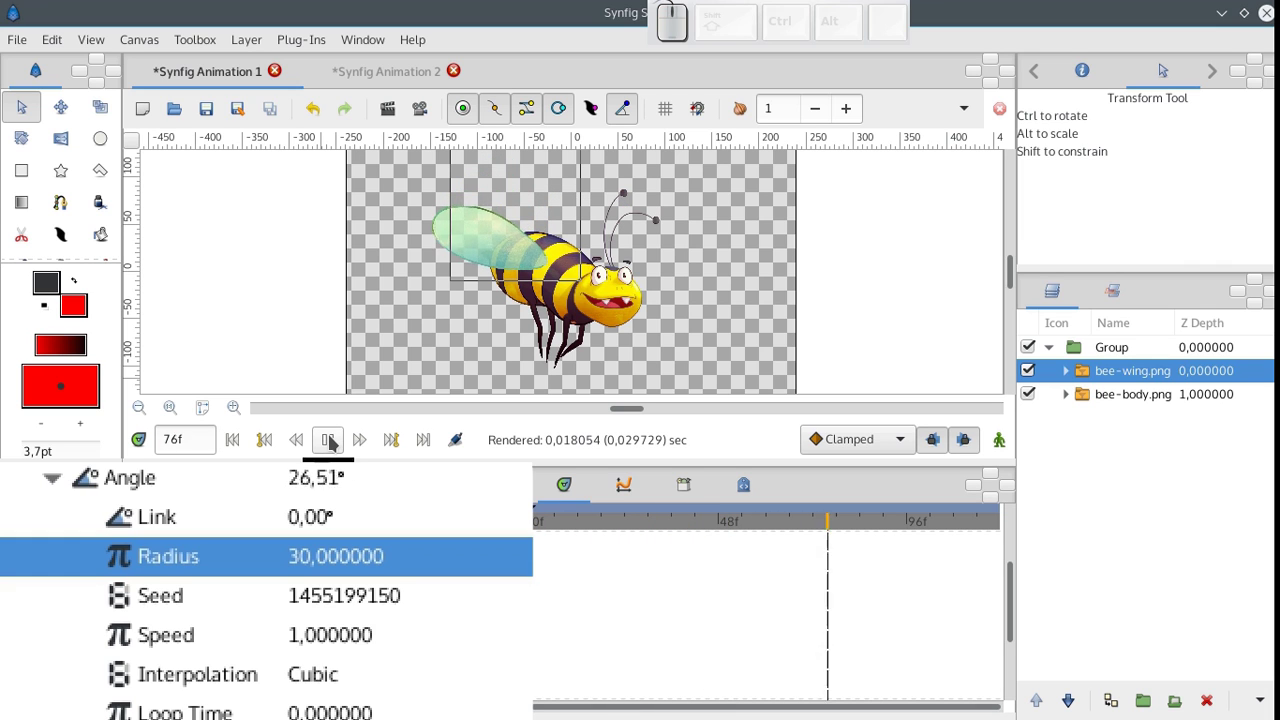
left_click(329, 441)
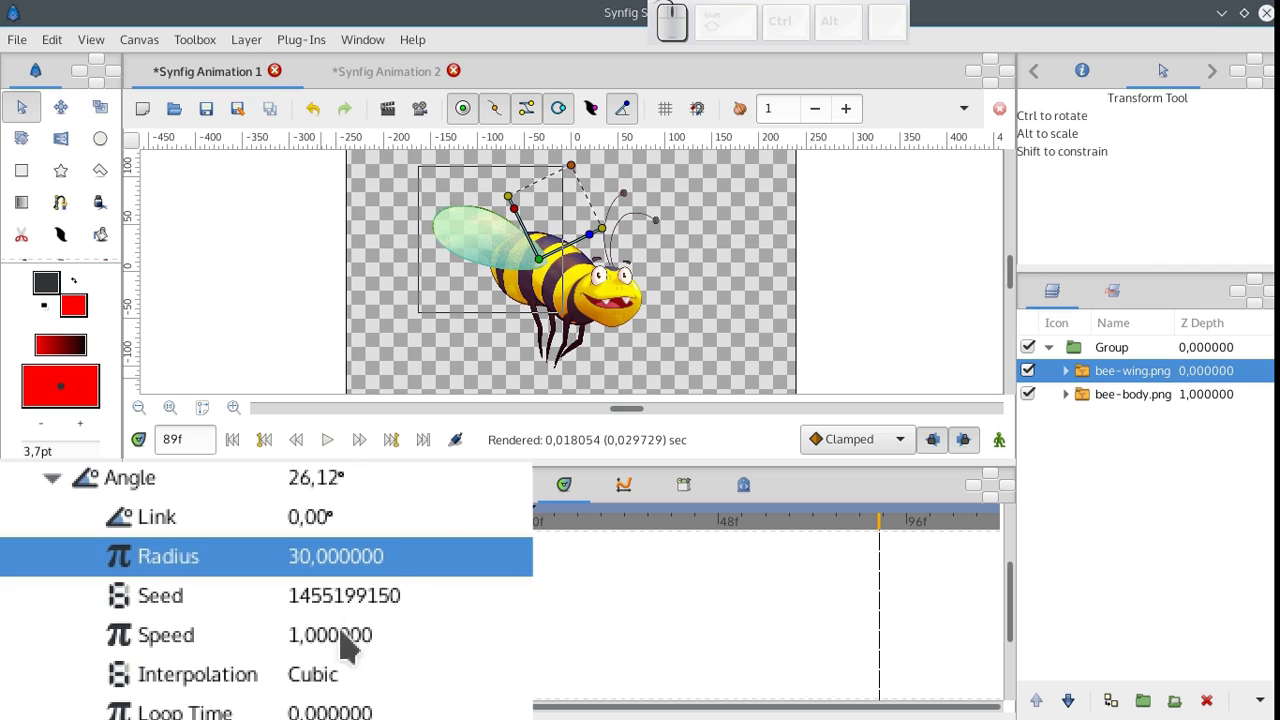
Set the Speed of the wing's random Angle to 25.
left_click(374, 651)
left_click(374, 651)
type("25")
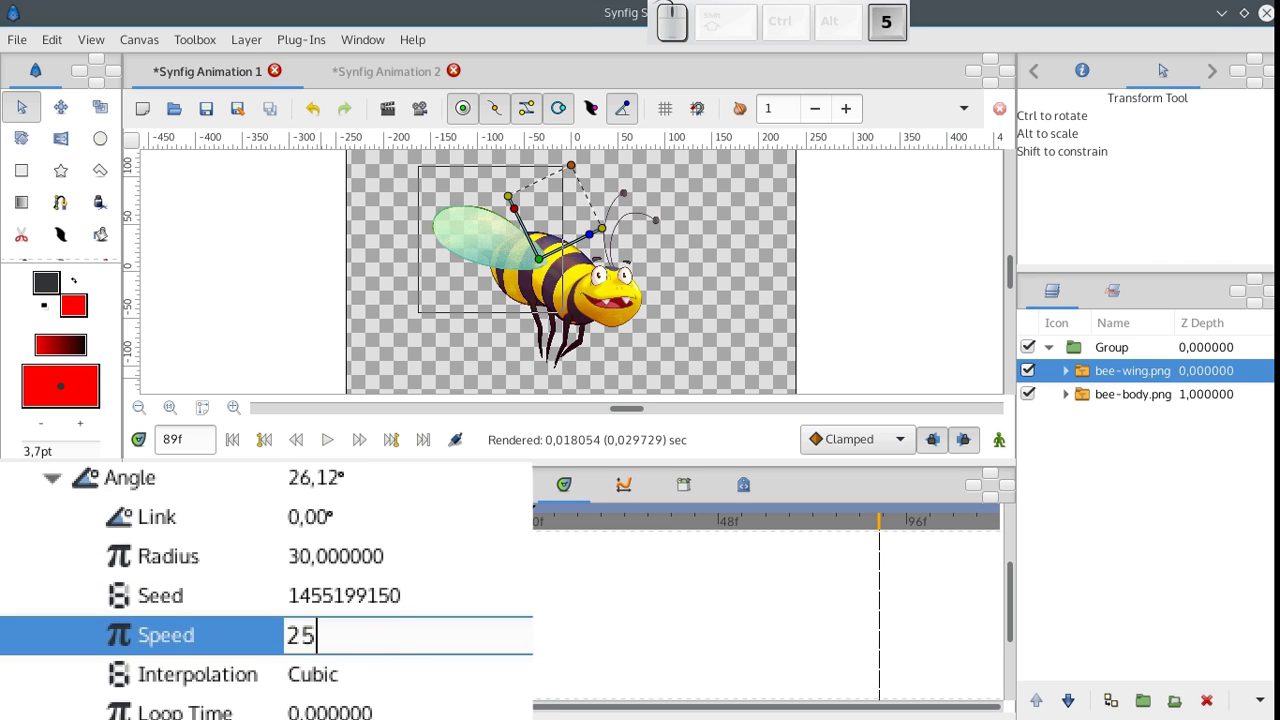
key("Return")
Preview the faster wing motion and display the curve of the wing's random Angle as a graph.
left_click(330, 444)
left_click(330, 444)
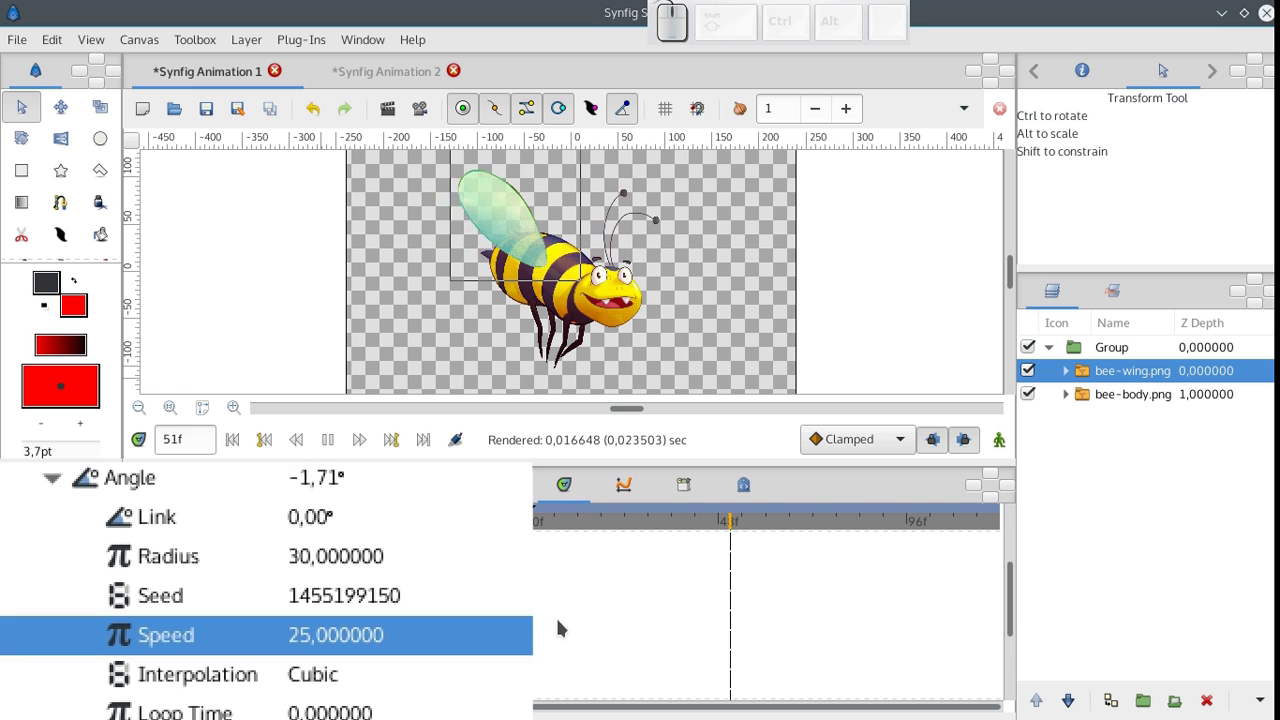
left_click(624, 486)
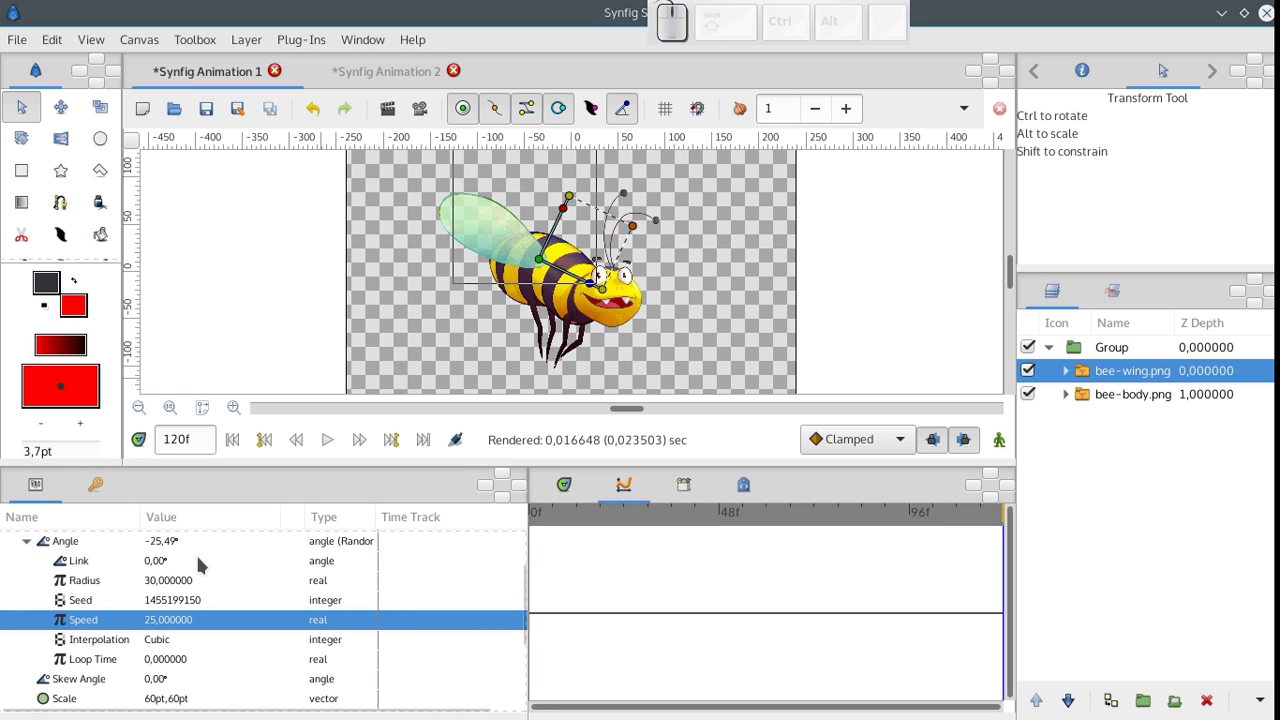
left_click(86, 543)
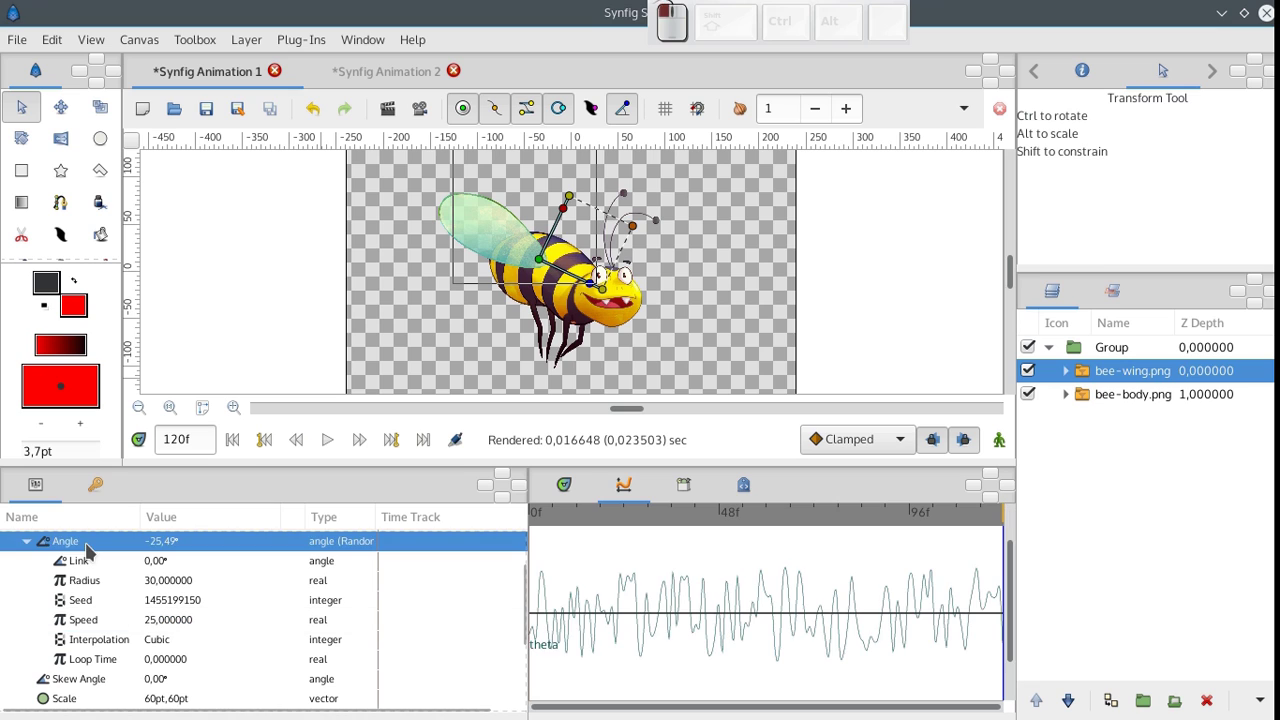
Duplicate the bee-wing.png layer and lower the copy beneath the bee-body.png layer.
left_click(1110, 701)
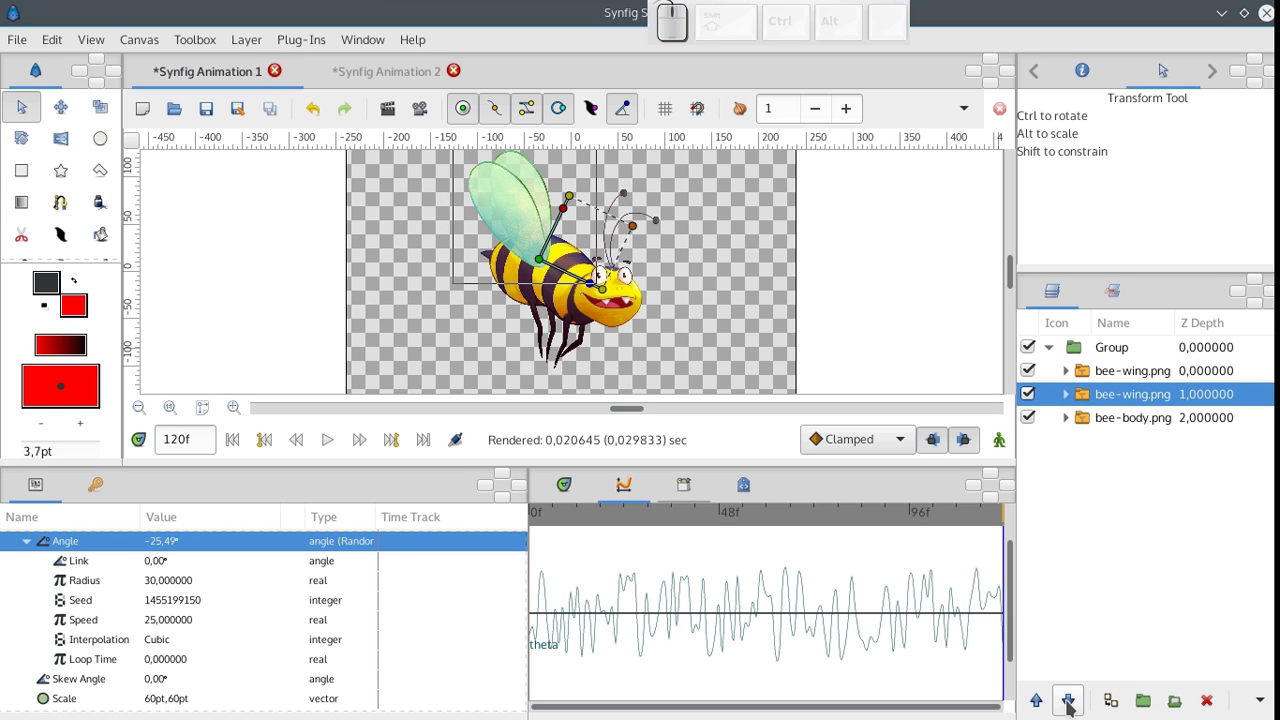
left_click(1068, 701)
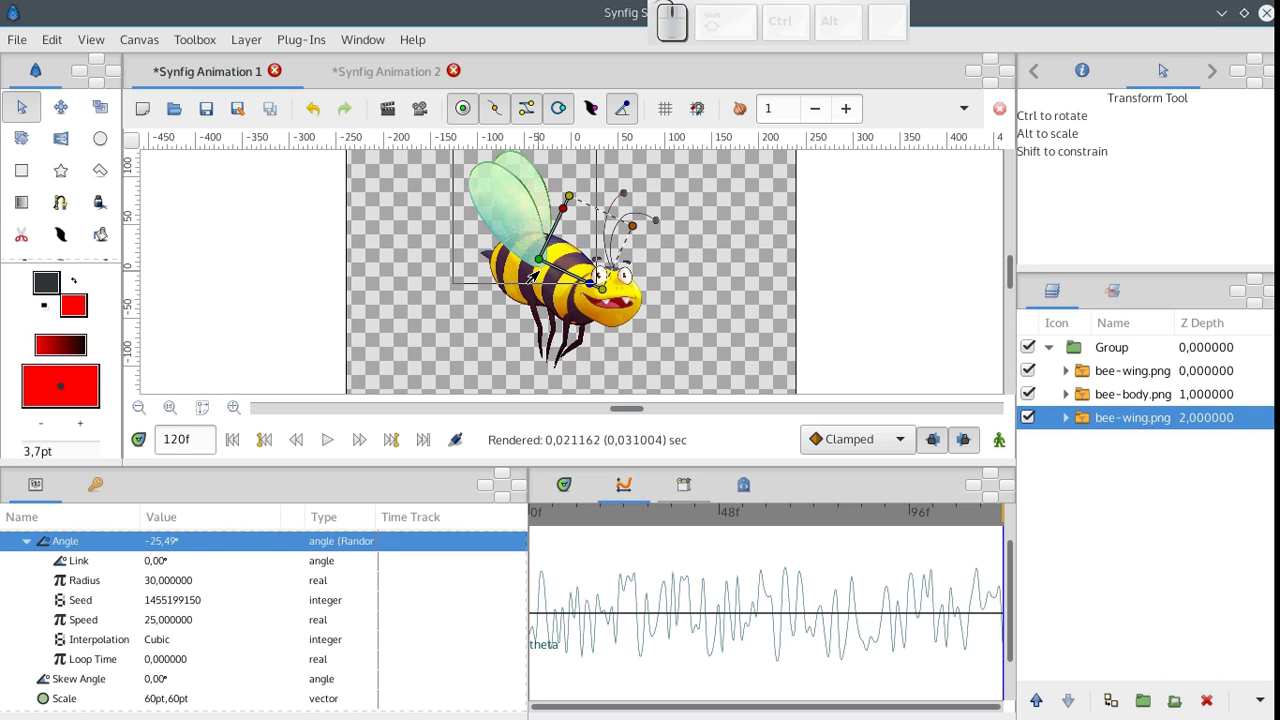
Shift the duplicated wing slightly toward the bee's head and preview both wings from the first frame.
left_click_drag(539, 260, 561, 263)
left_click(651, 226)
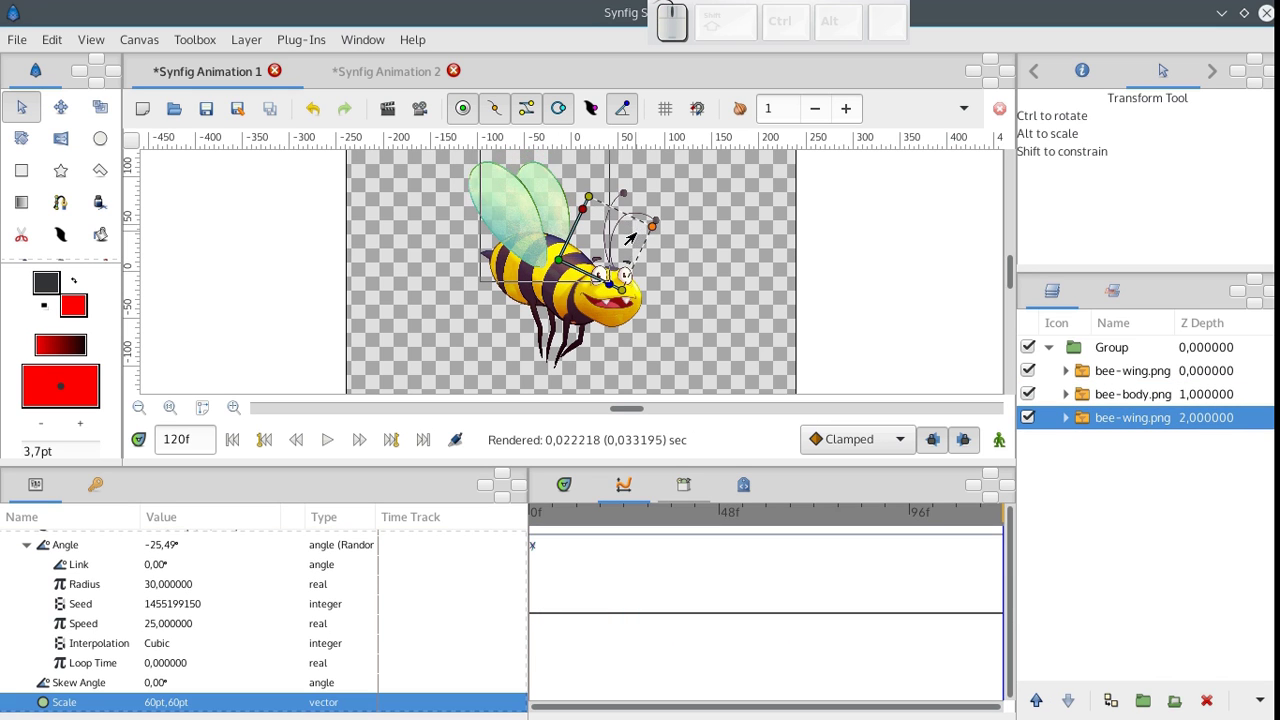
left_click(558, 264)
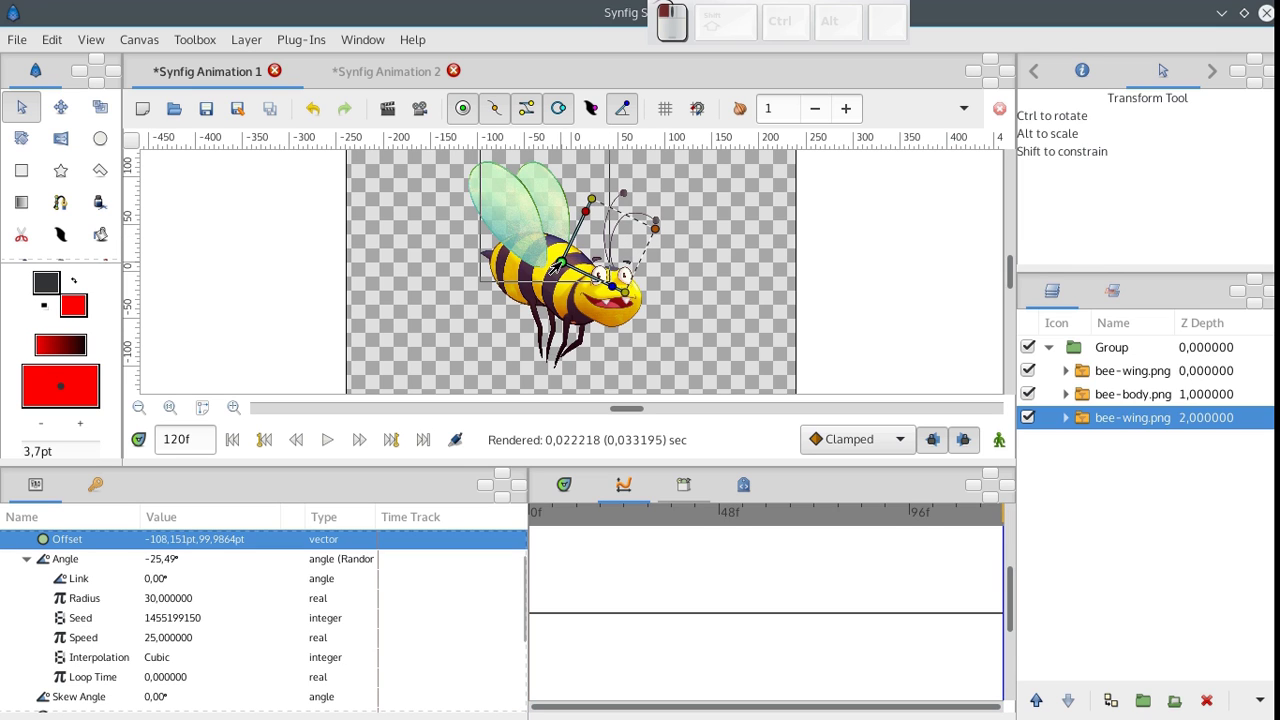
left_click(232, 447)
left_click(326, 443)
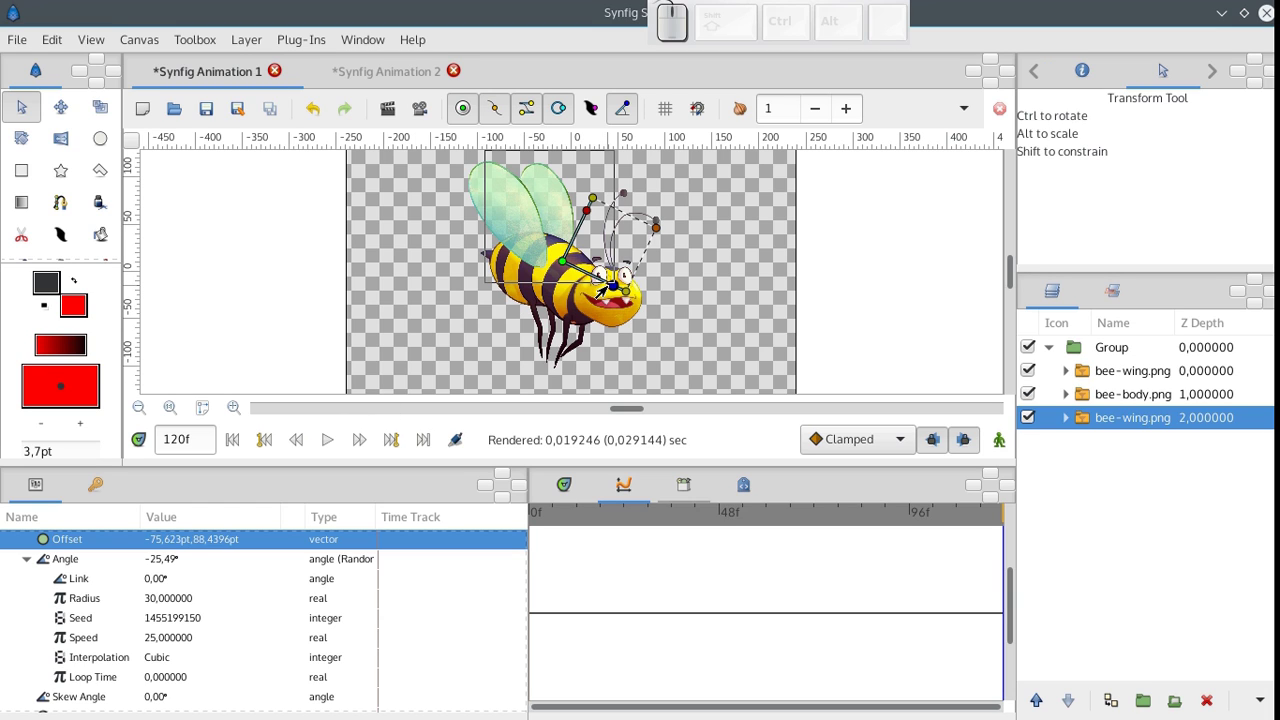
Copy the Seed value of the back wing's random Angle.
left_click(150, 558)
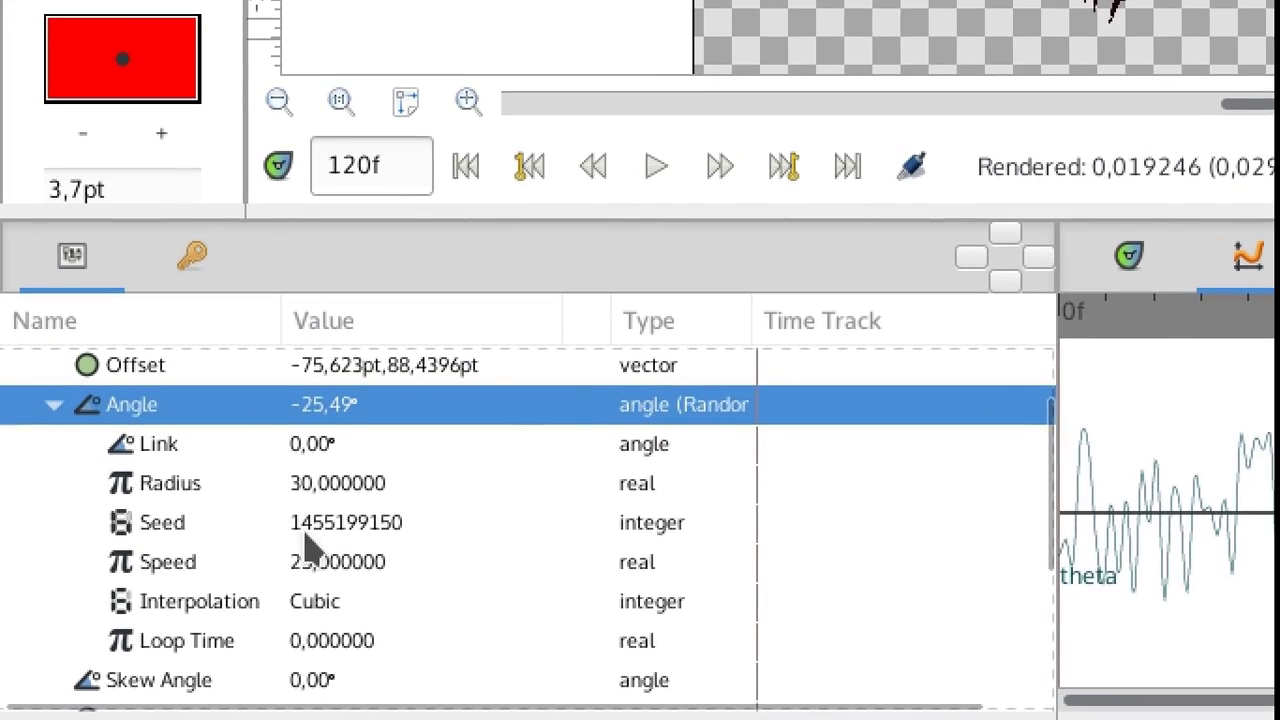
left_click(330, 522)
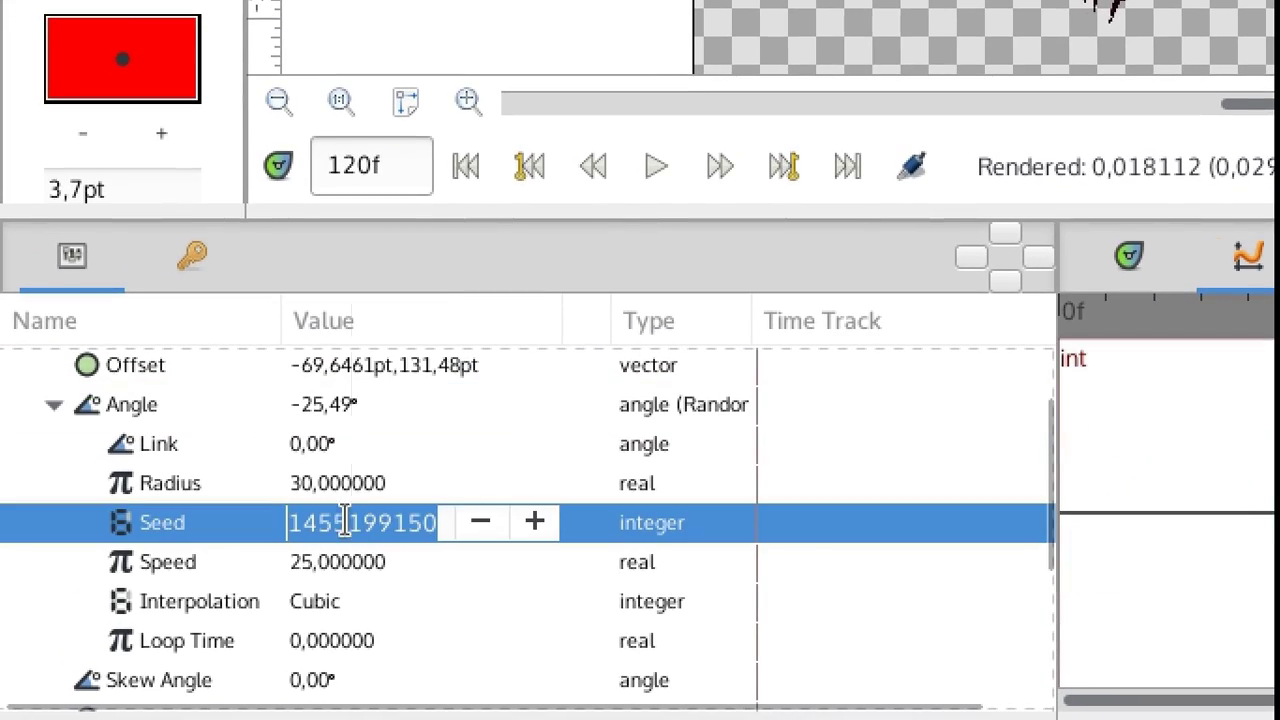
right_click(362, 516)
left_click(422, 322)
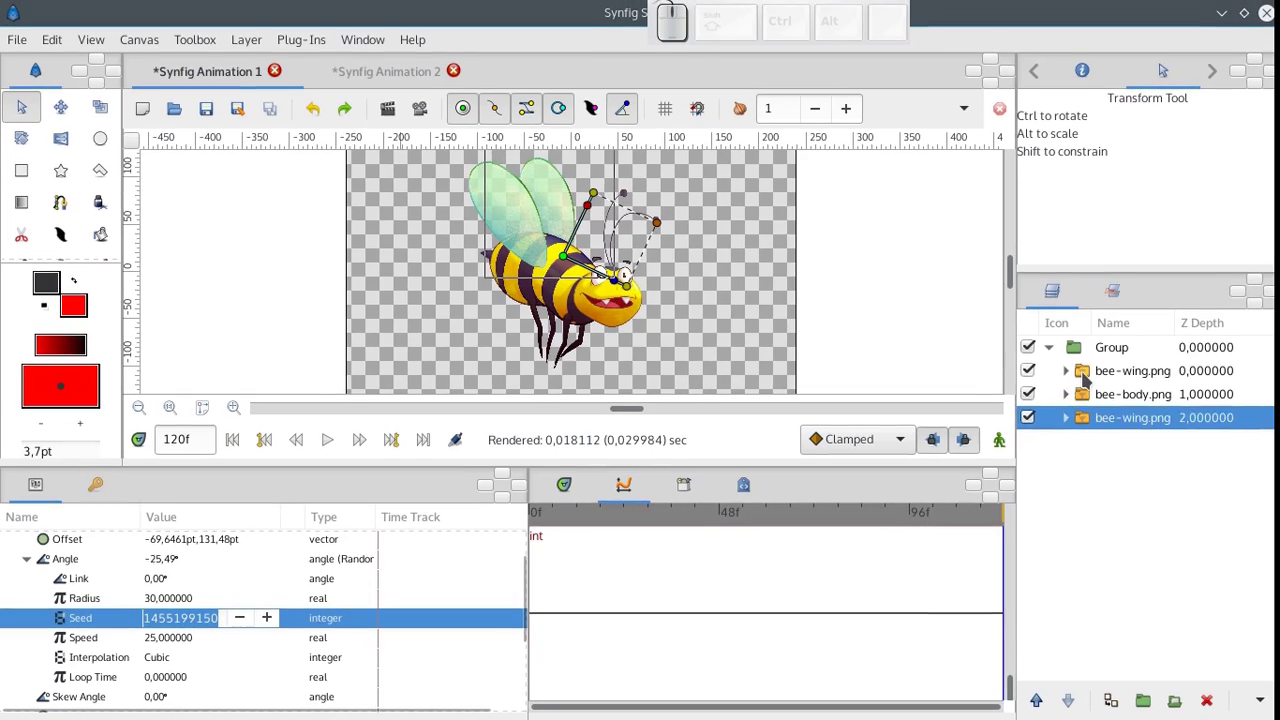
left_click(1084, 372)
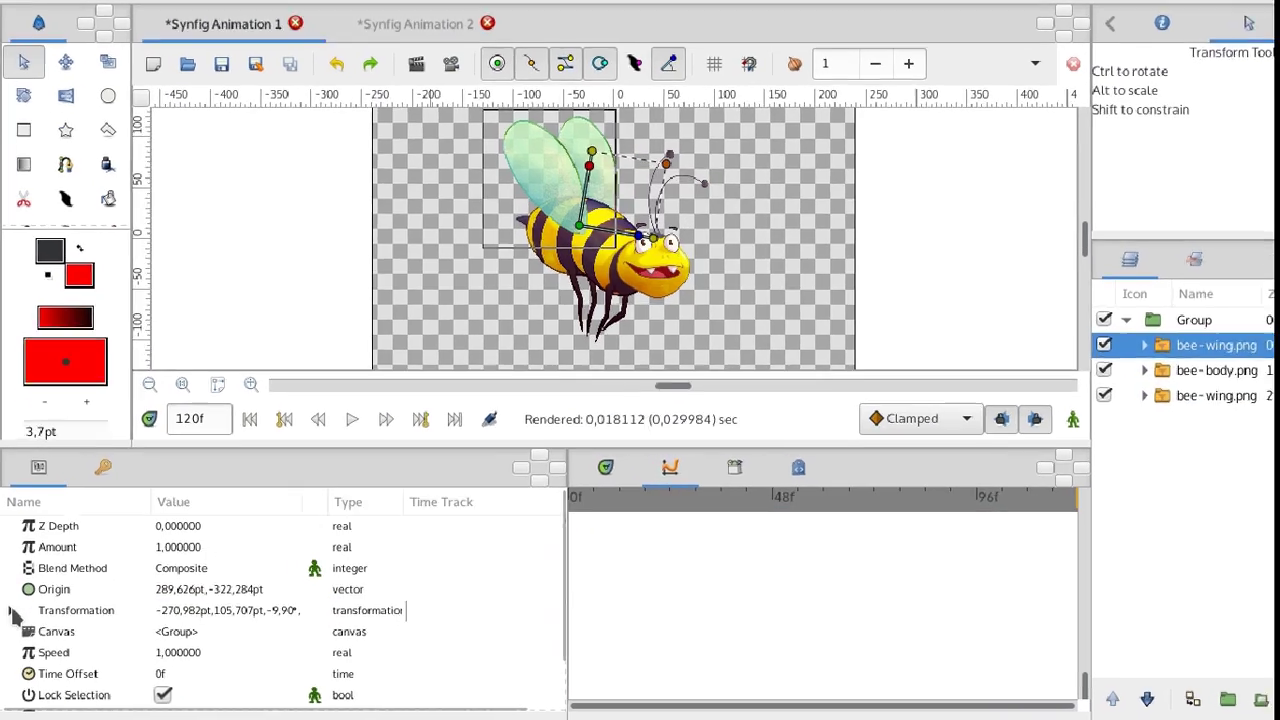
left_click(10, 618)
left_click(43, 625)
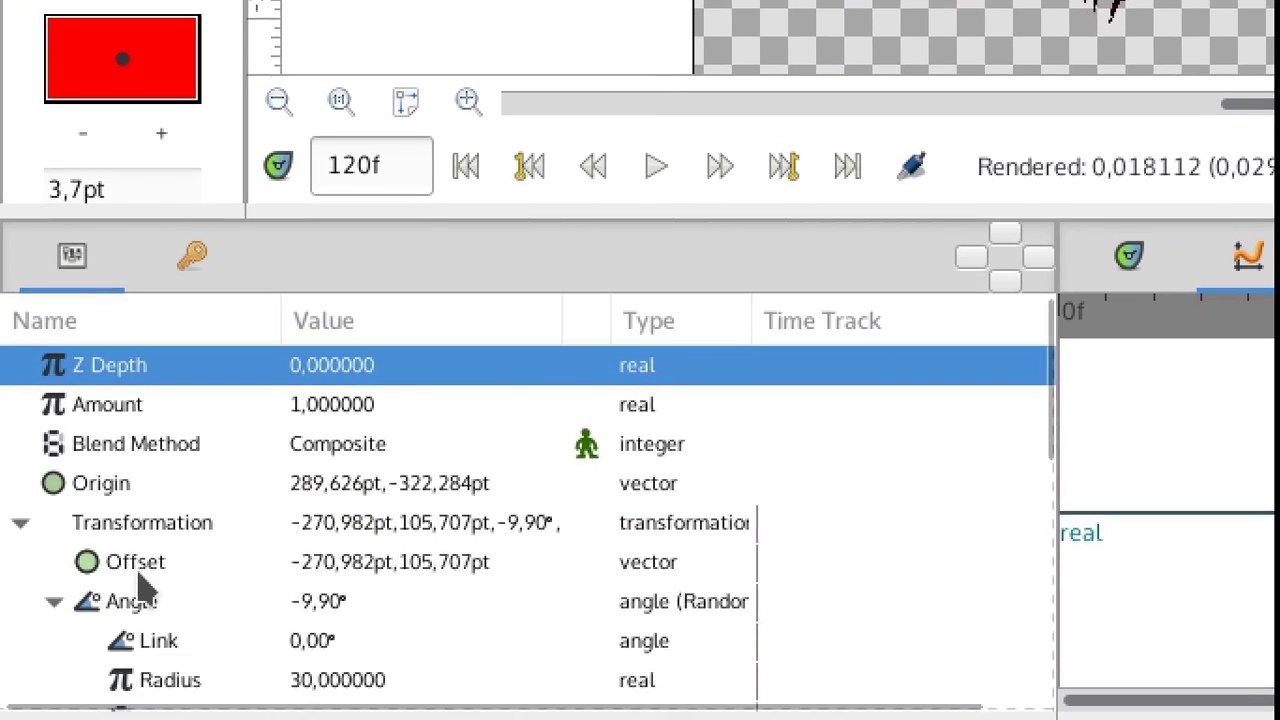
scroll(112, 616, "down", 3)
left_click(340, 492)
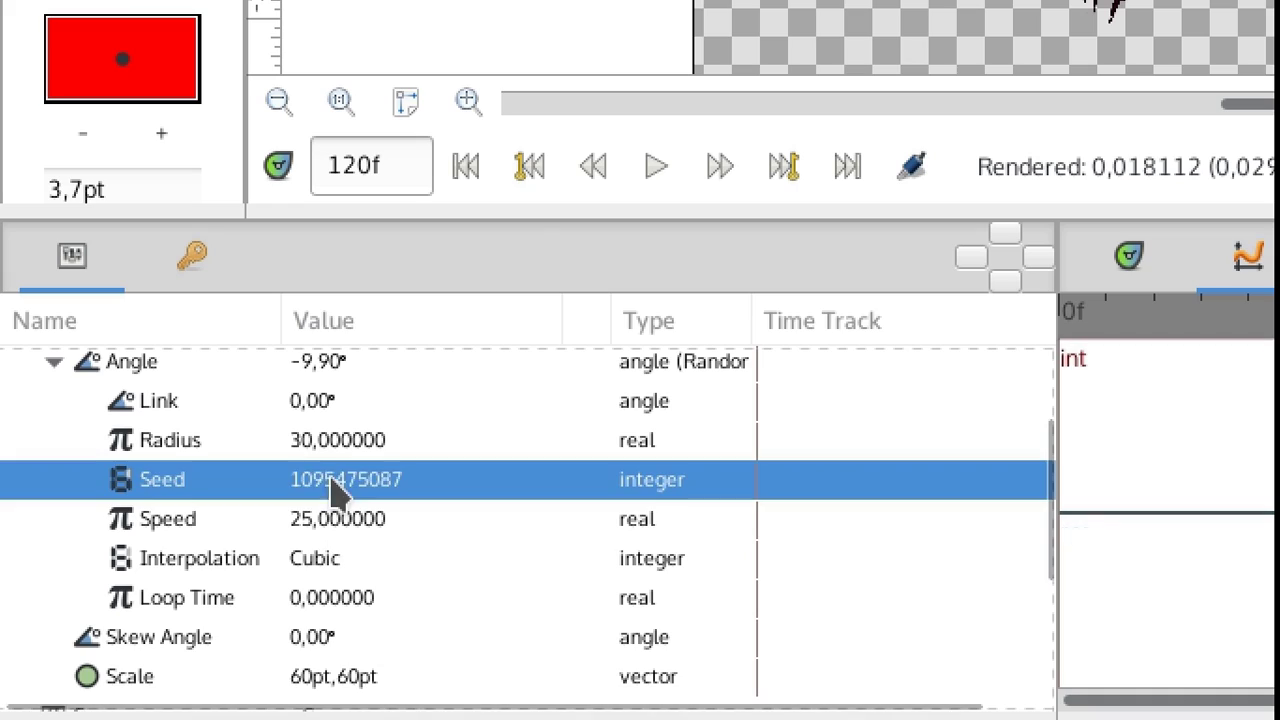
left_click(340, 481)
right_click(340, 481)
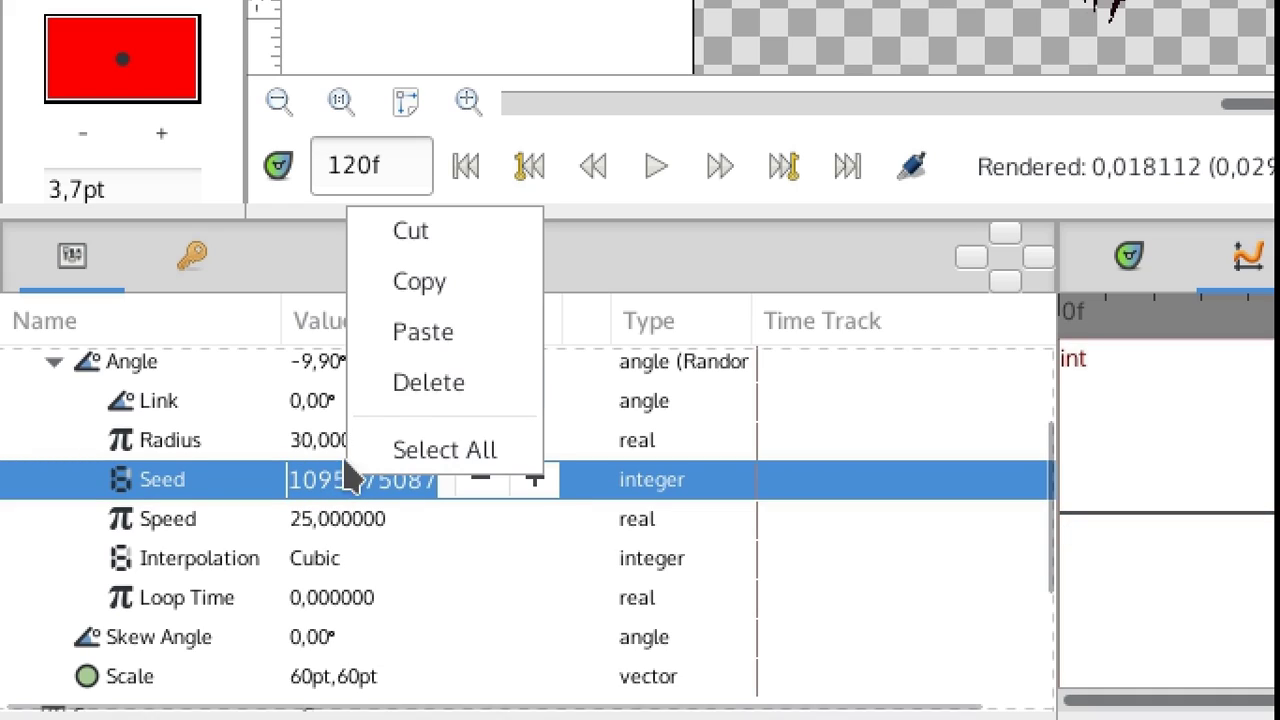
left_click(390, 340)
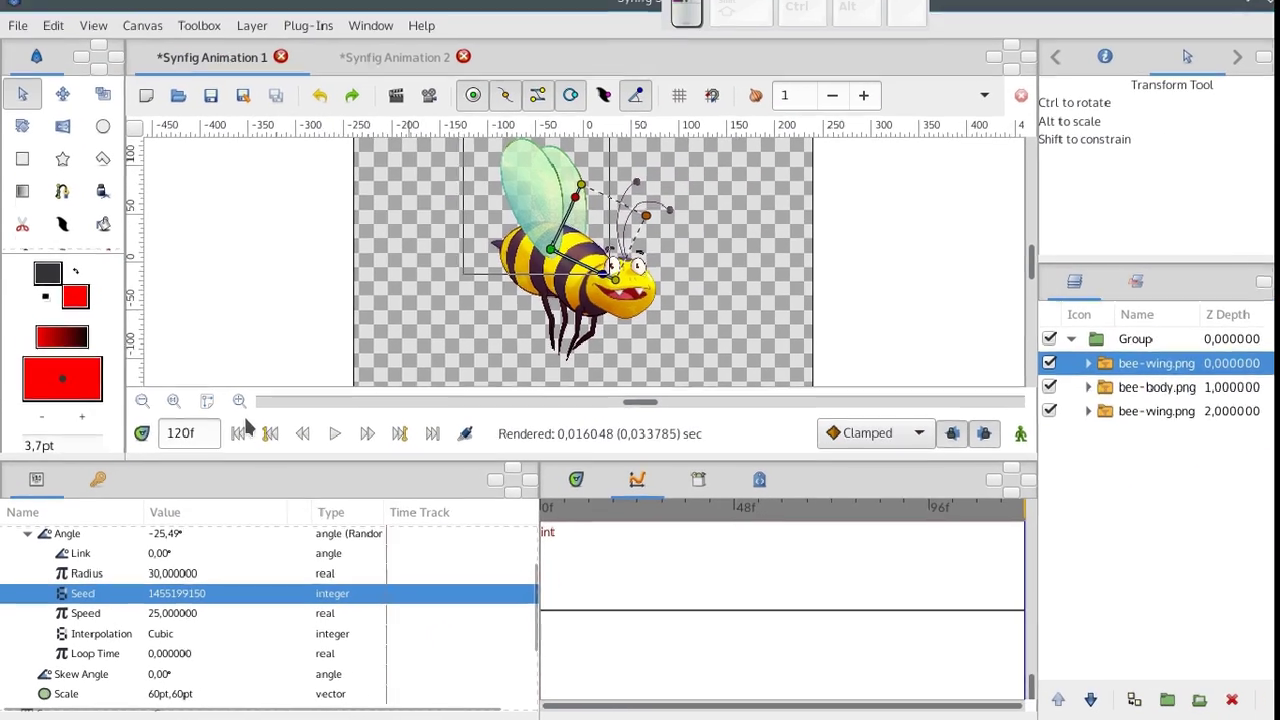
left_click(483, 310)
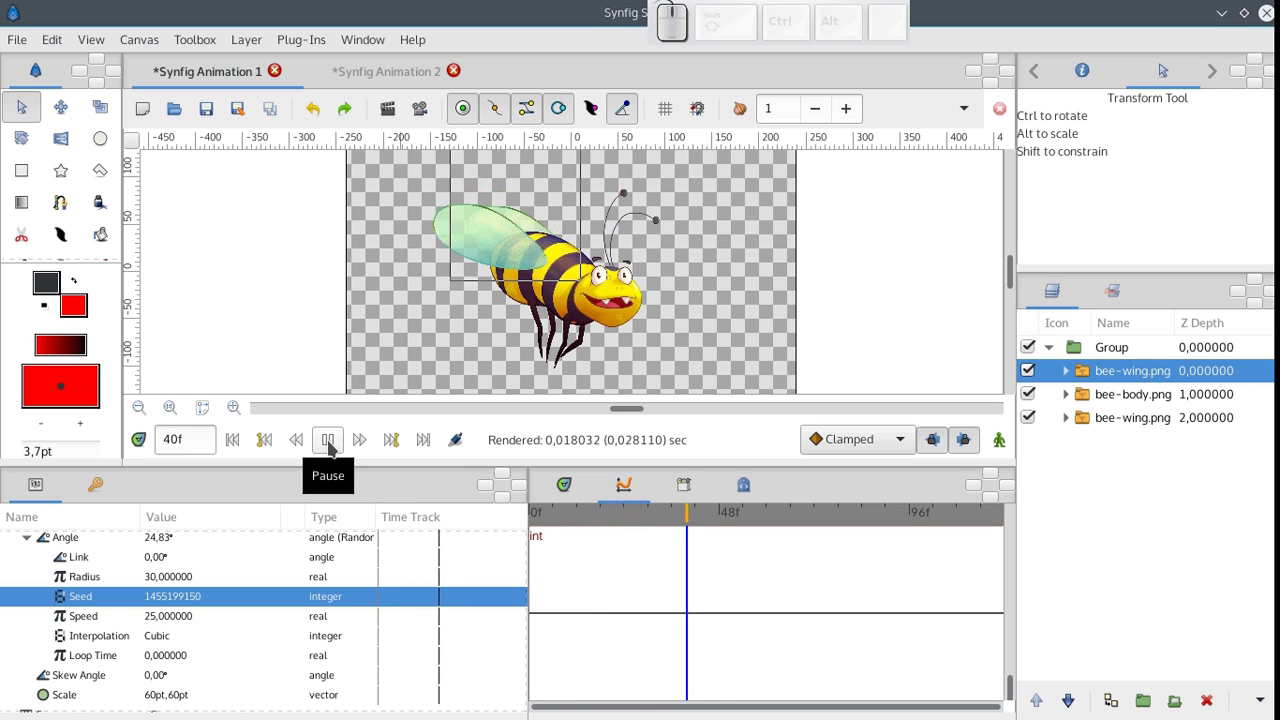
left_click(328, 442)
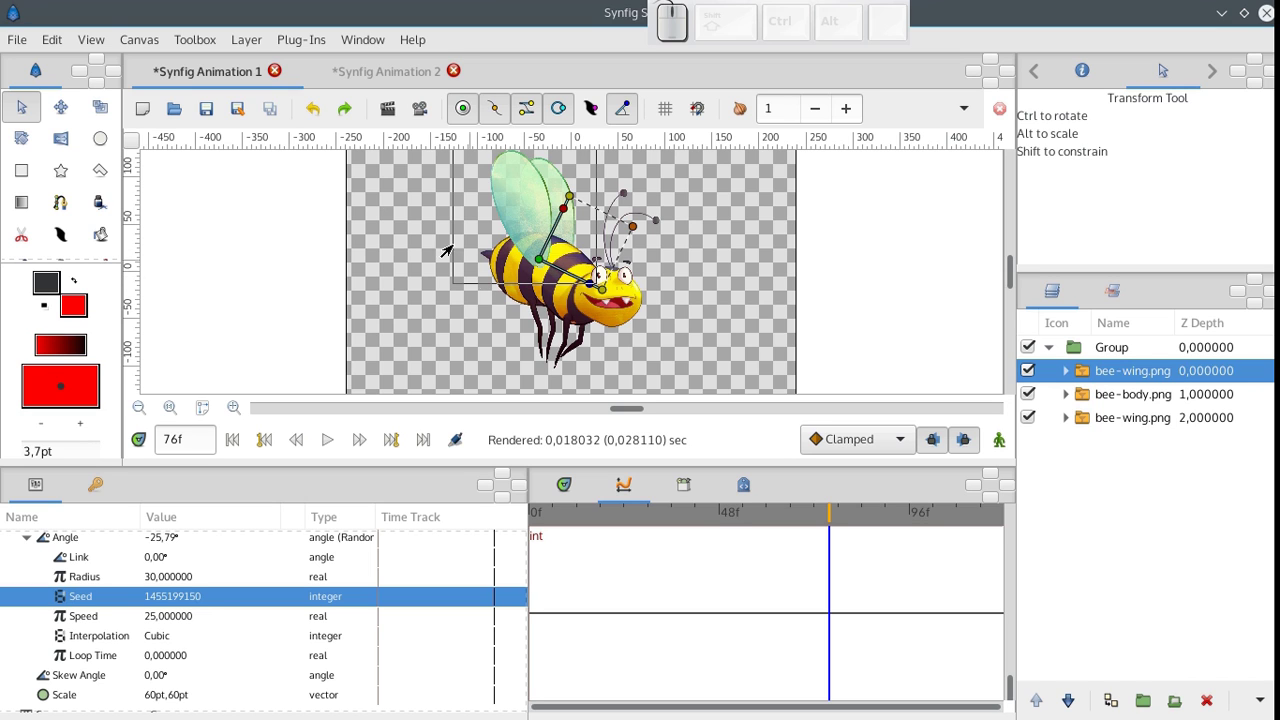
Undo the Seed change on the front wing and preview the flapping from the first frame.
left_click(313, 117)
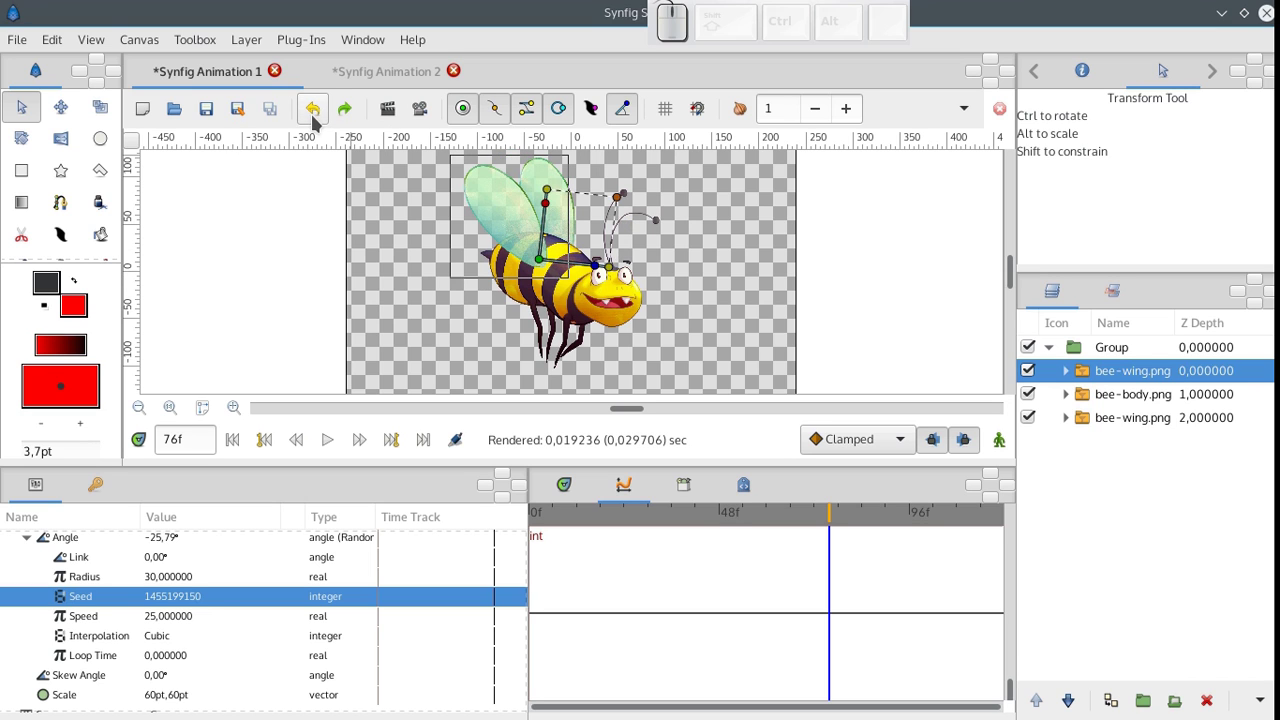
left_click(234, 441)
left_click(328, 441)
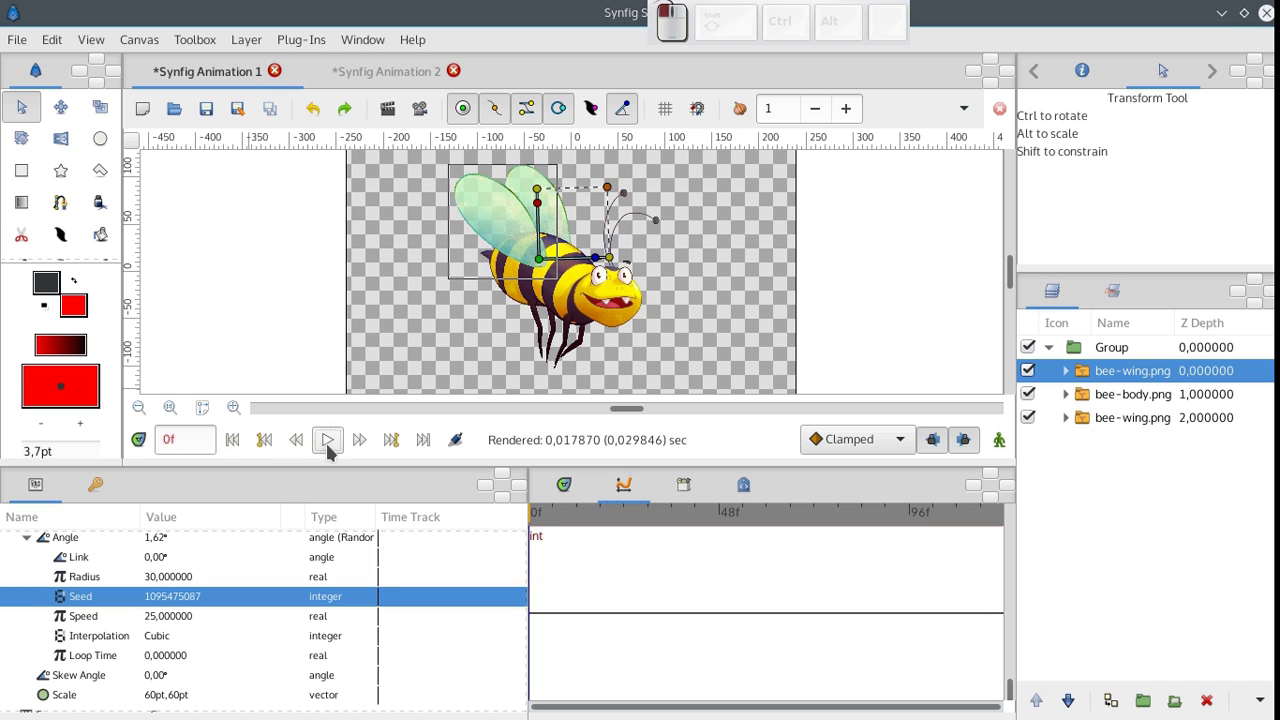
left_click(328, 448)
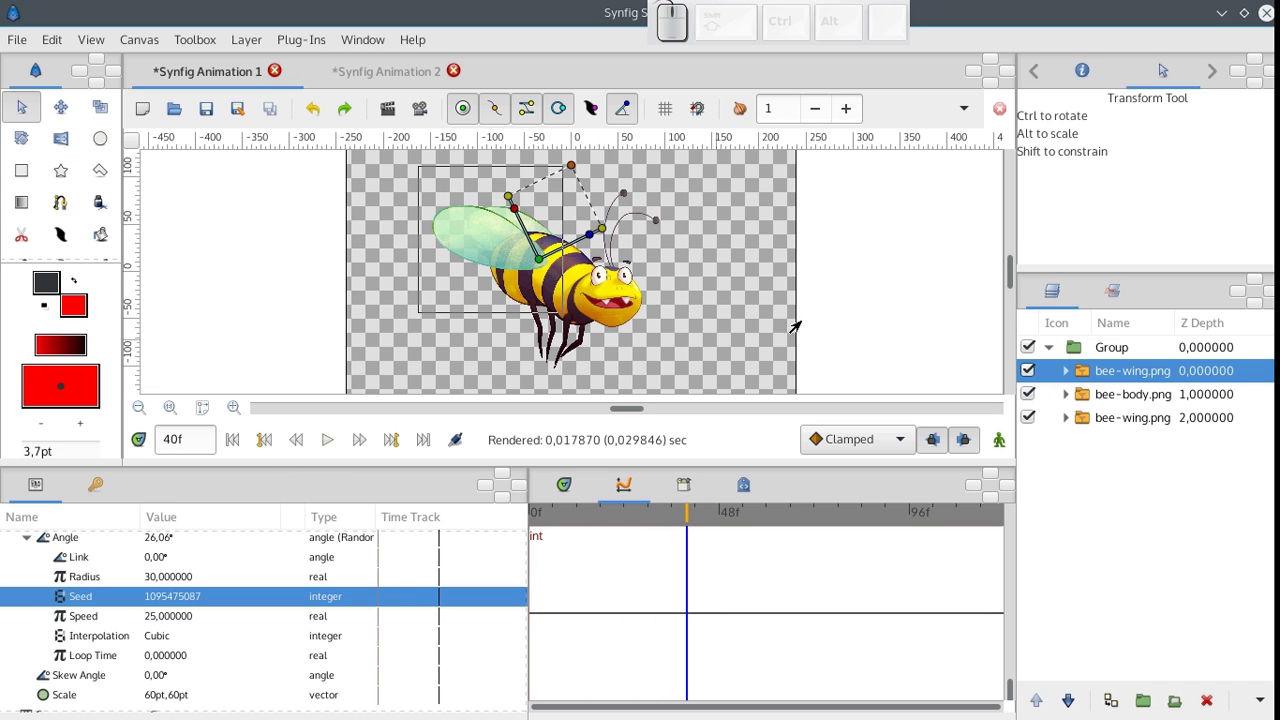
Save the animation as bee-4.sifz in the bee folder.
left_click(1100, 418)
left_click(206, 108)
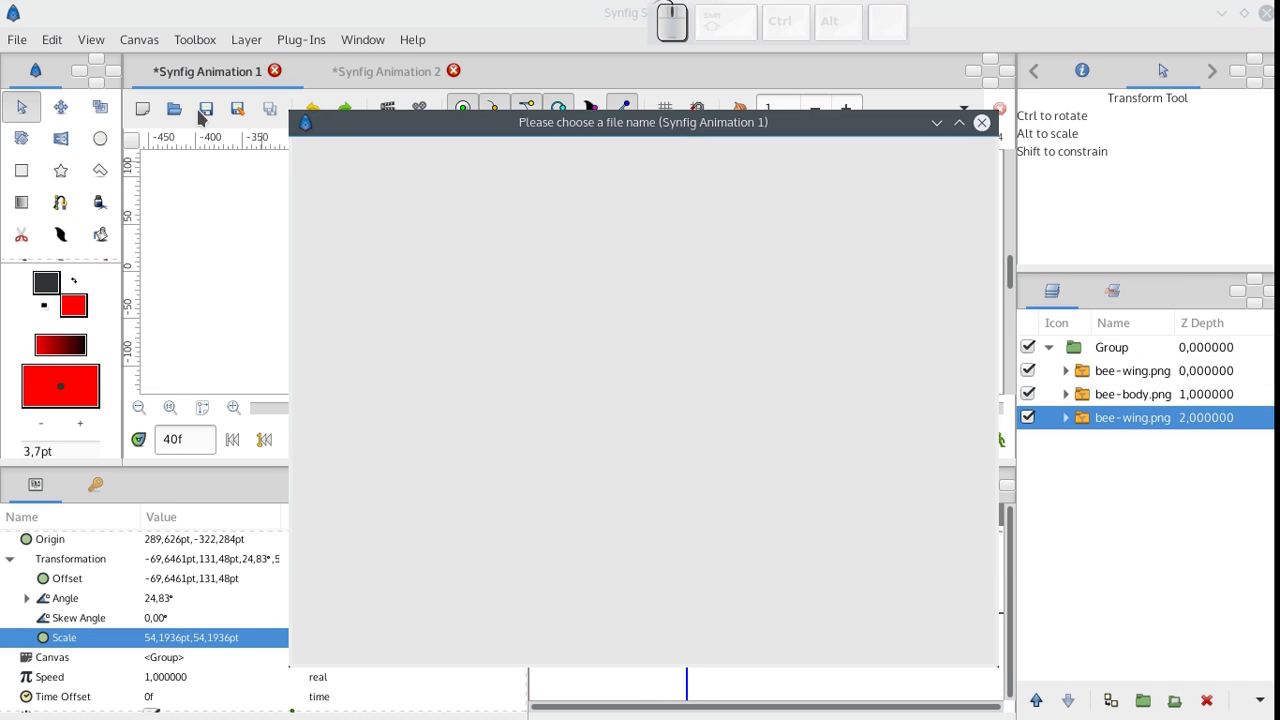
left_click(524, 340)
key("Right")
type("-4")
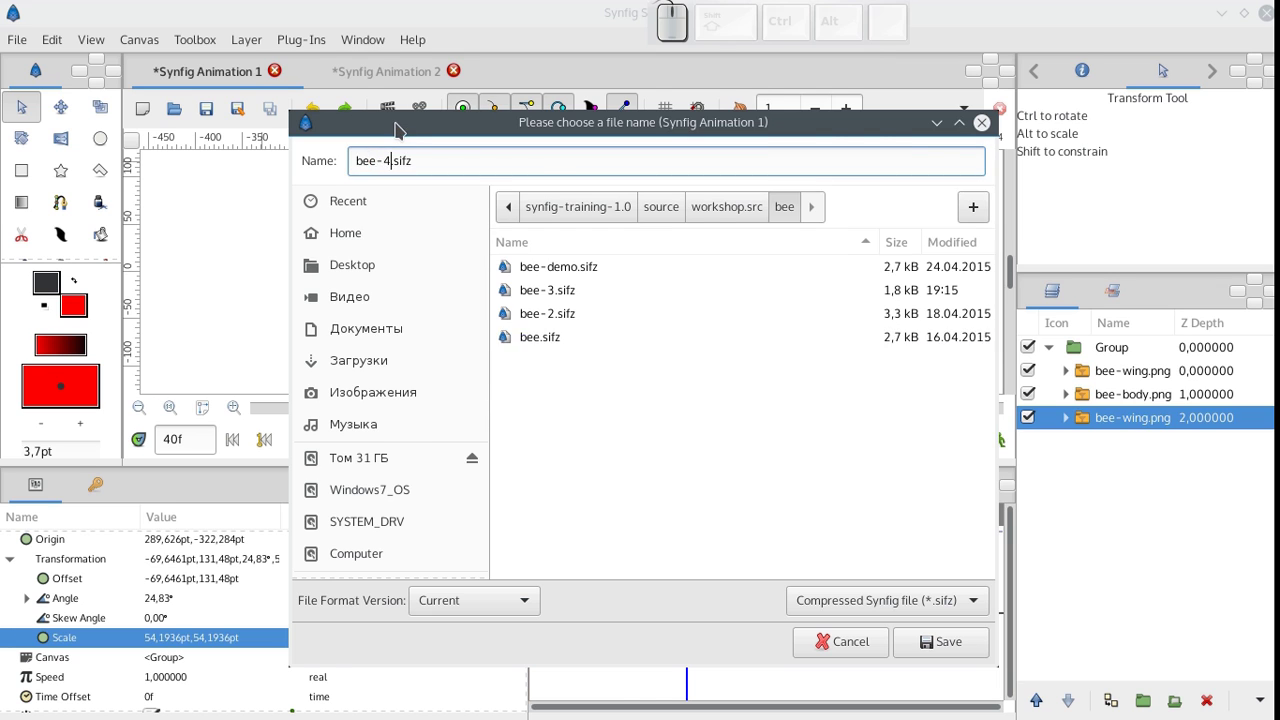
key("Return")
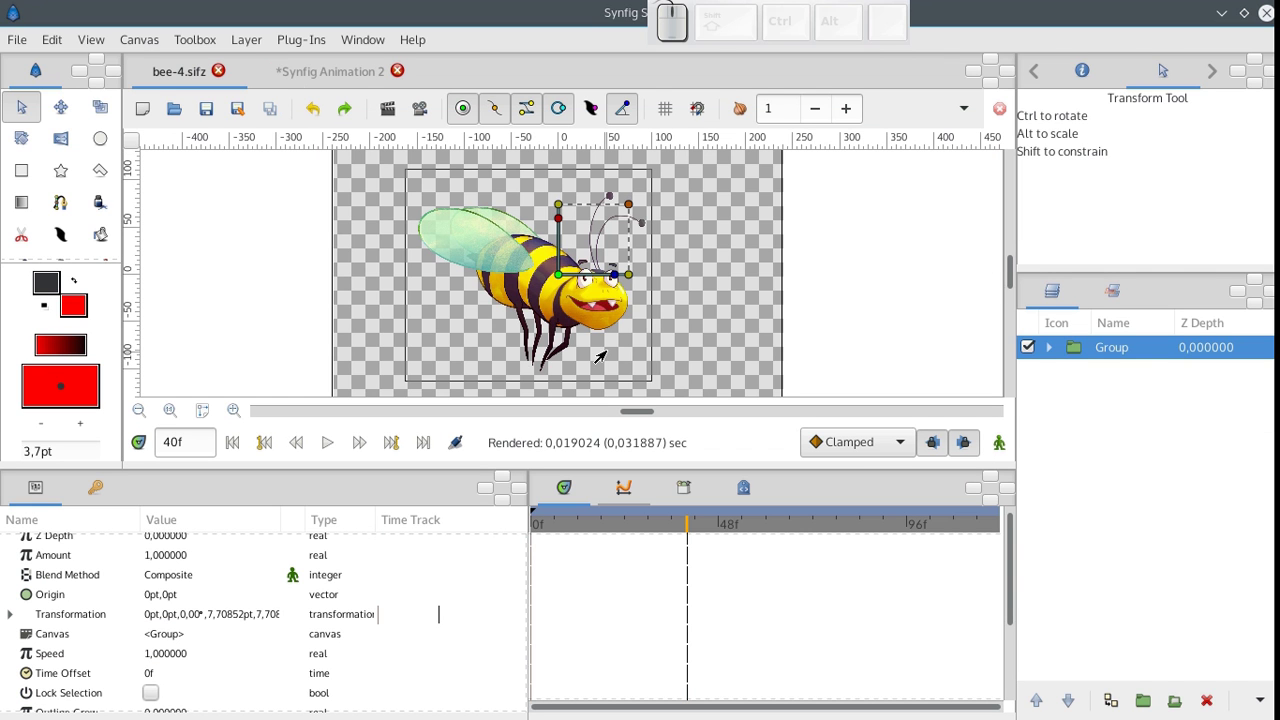
Scale the bee Group down to about 6.17 pt and turn on Animate Editing Mode at frame 0.
left_click_drag(626, 205, 606, 219)
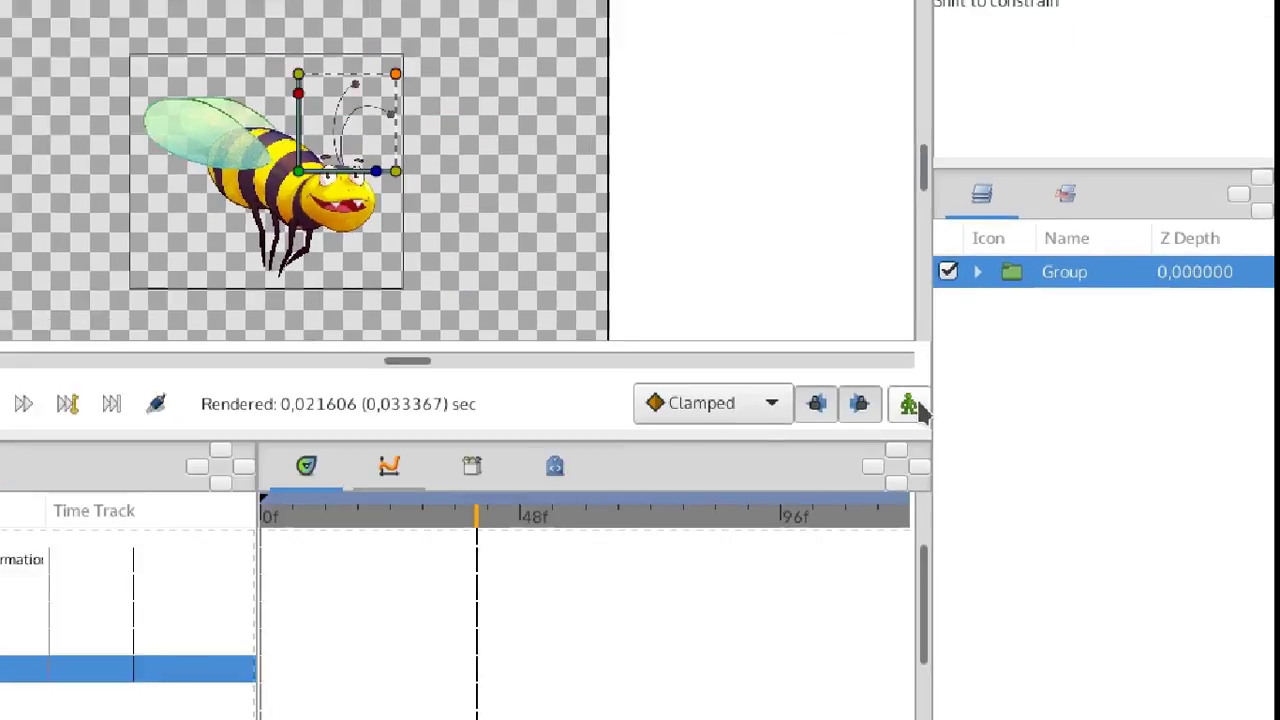
left_click(998, 442)
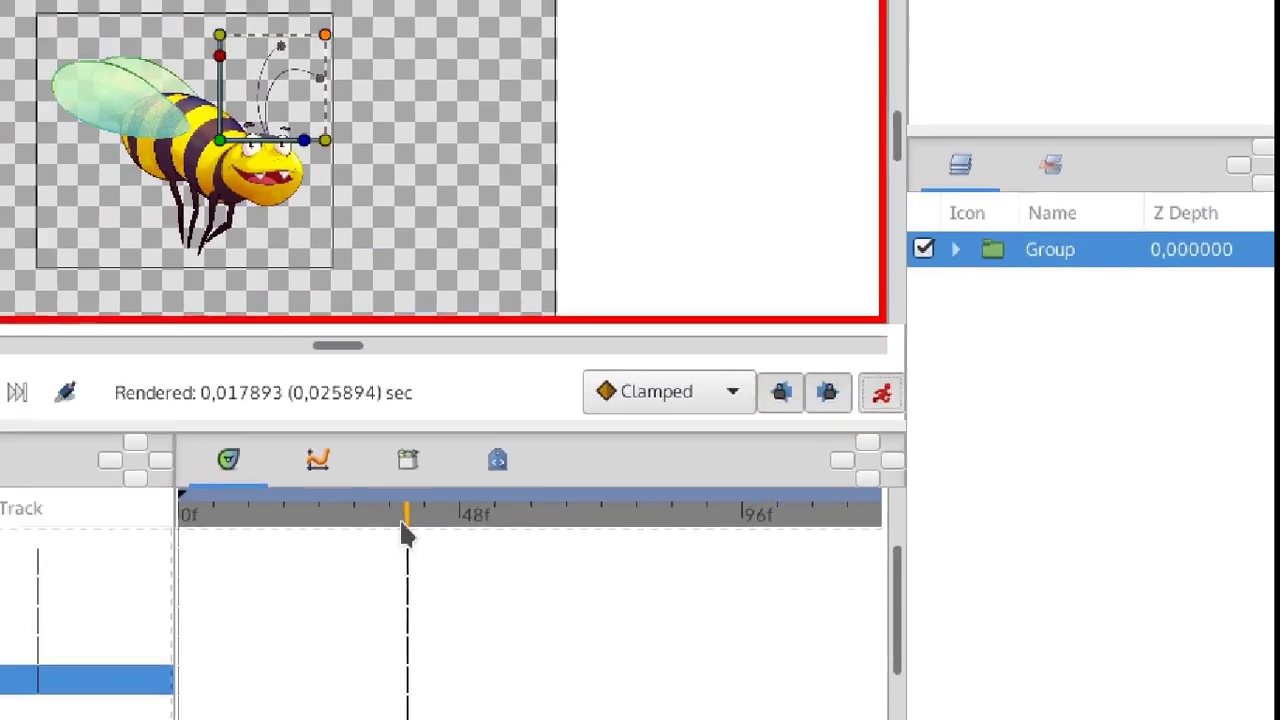
left_click_drag(145, 510, 512, 497)
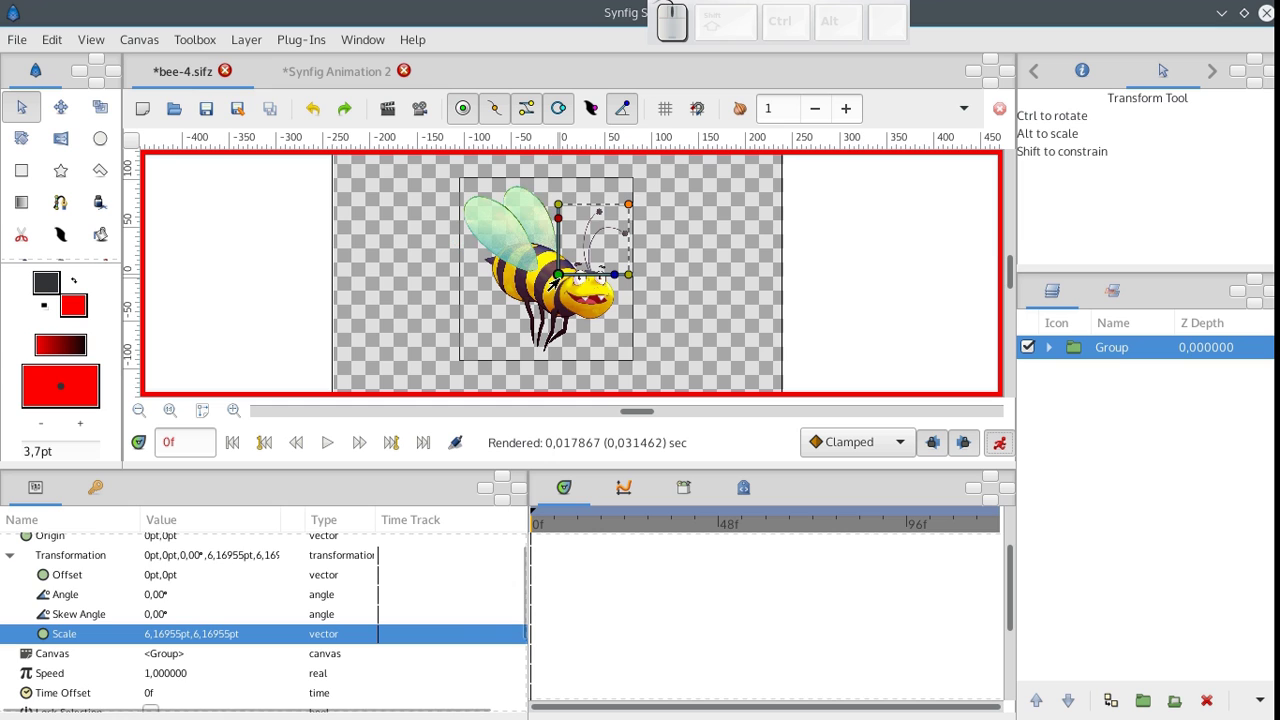
Animate the bee Group's offset from about -245 pt, 12 pt at frame 0 to about 245 pt, -5 pt at frame 120.
left_click_drag(553, 284, 787, 277)
left_click(423, 442)
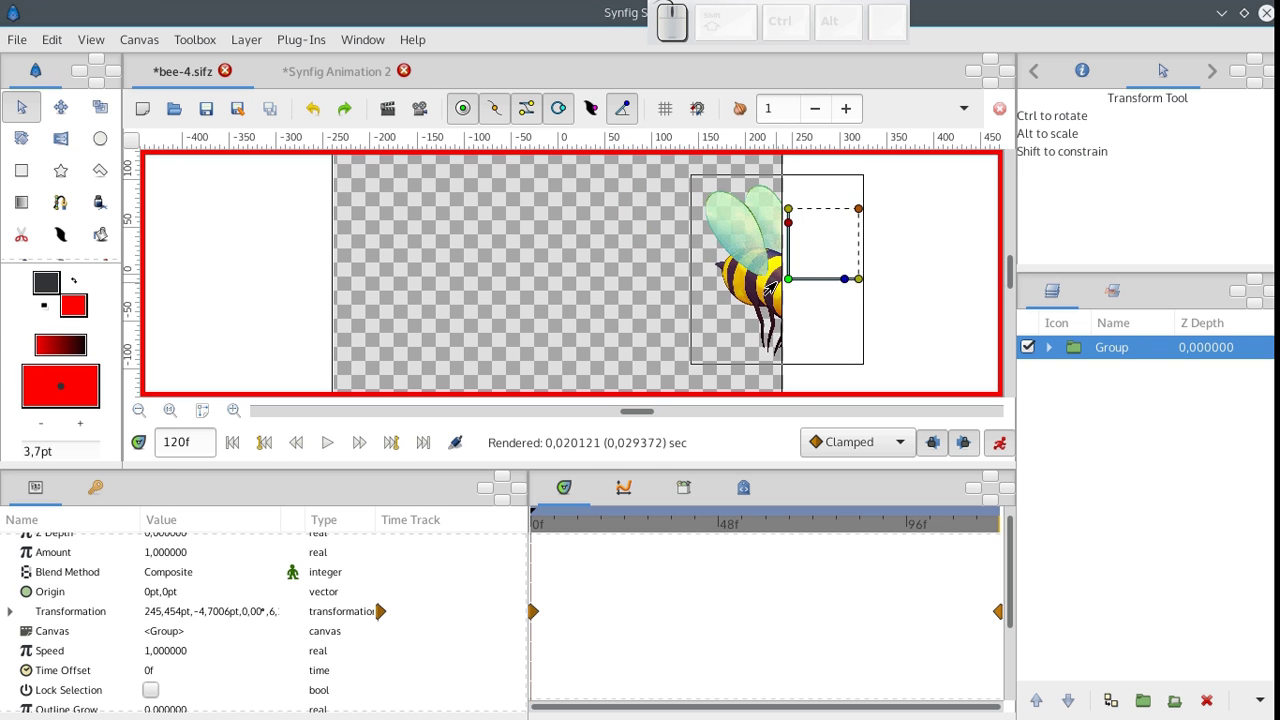
scroll(542, 304, "down", 1, "ctrl")
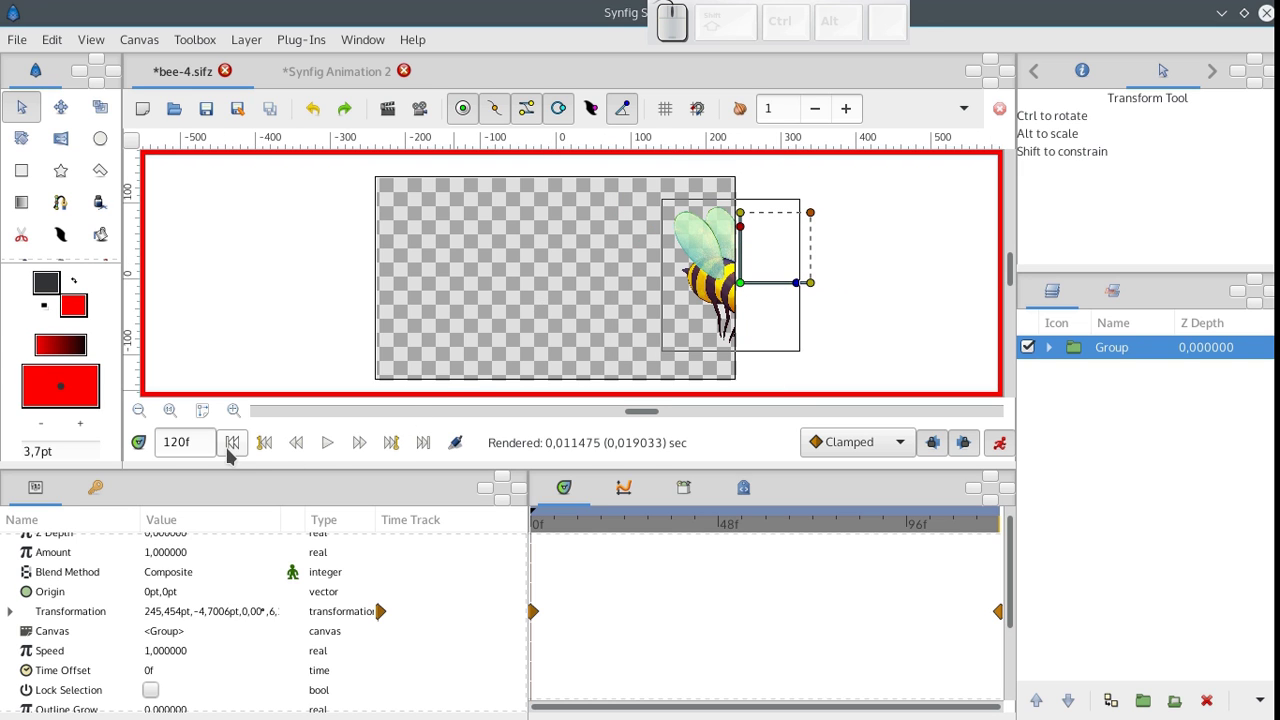
Preview the bee's flight across the canvas from the first frame.
left_click(232, 442)
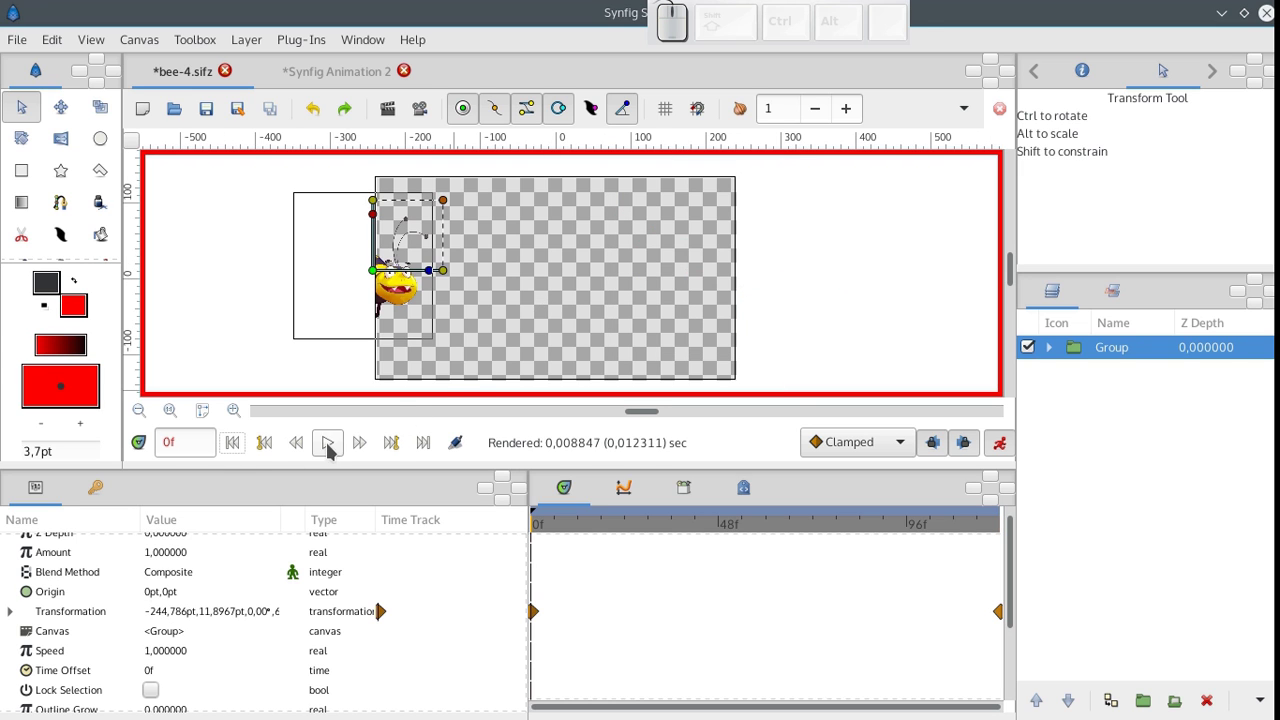
left_click(456, 331)
left_click(323, 451)
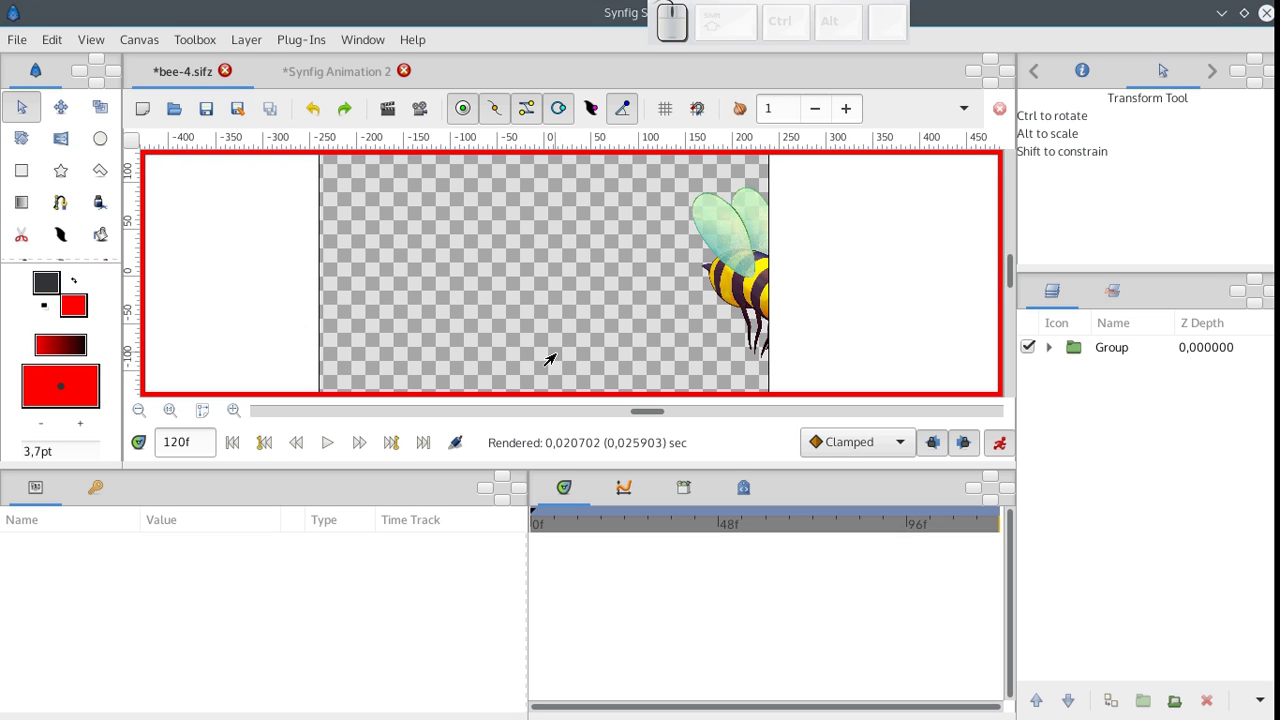
With Animate Editing Mode off, remove both Transformation waypoints of the bee Group and move it to about 8 pt, 18 pt.
left_click(997, 444)
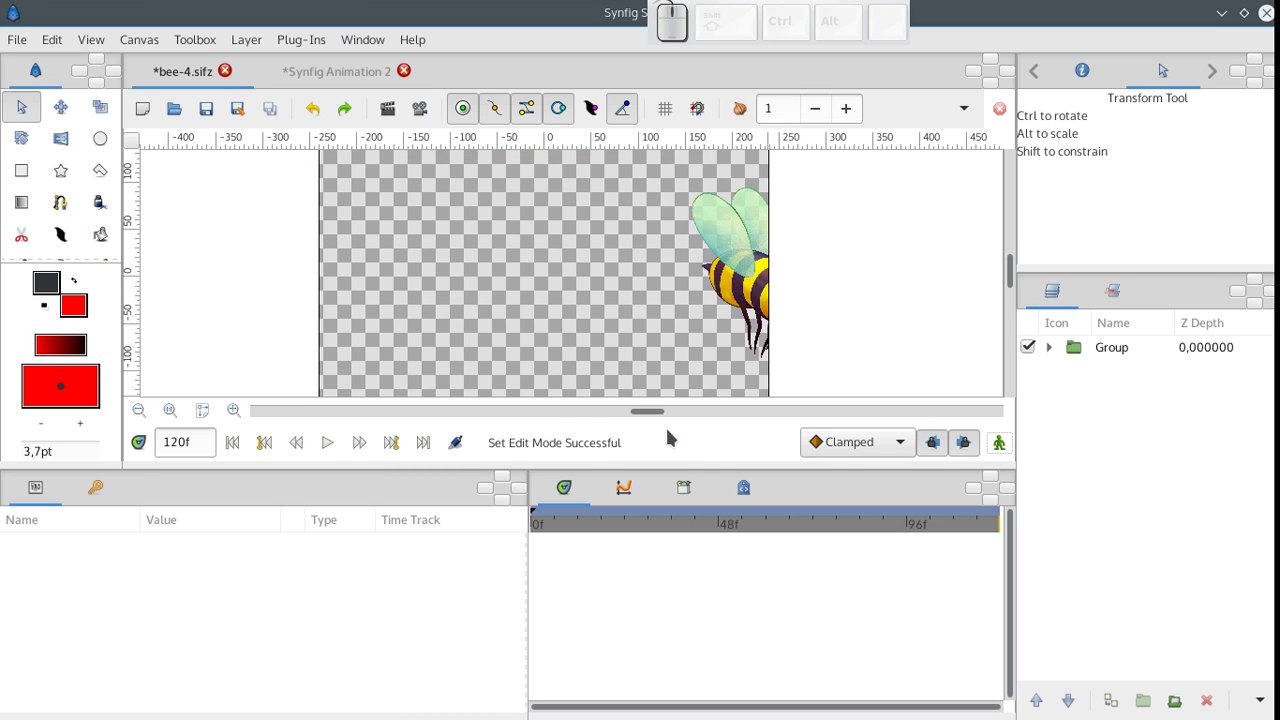
left_click(1066, 350)
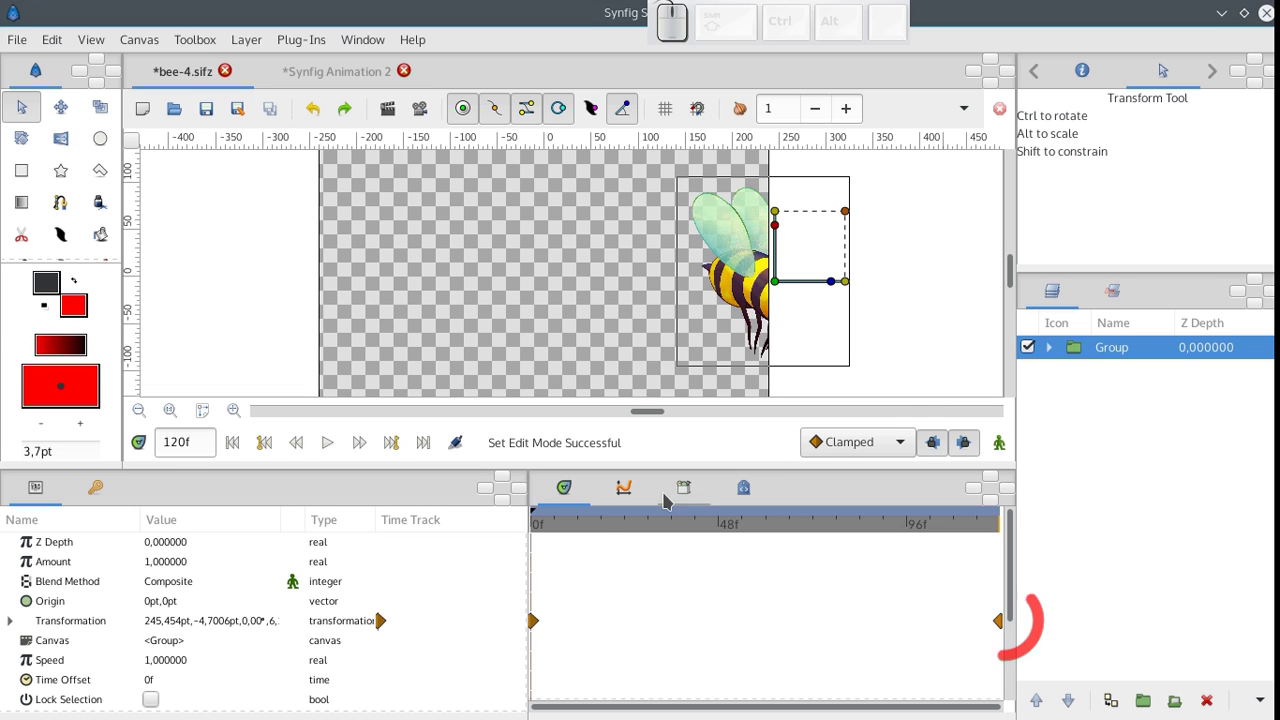
right_click(996, 620)
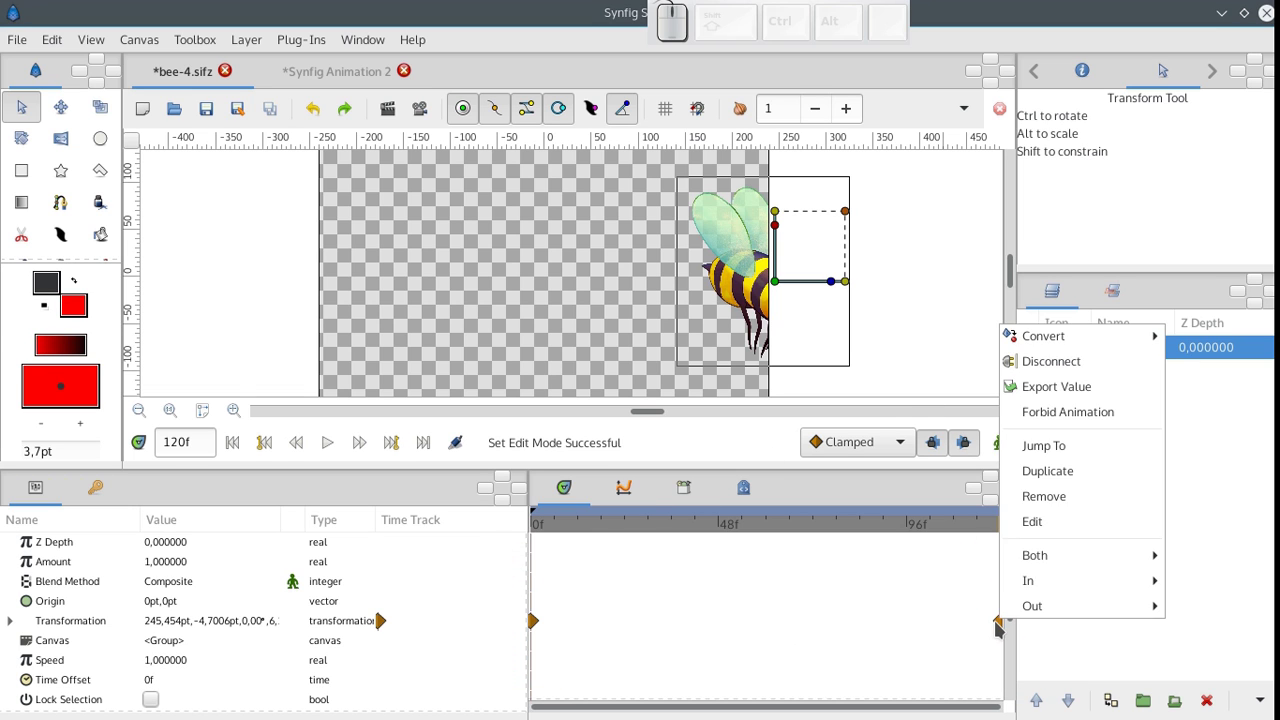
left_click(1036, 494)
right_click(538, 627)
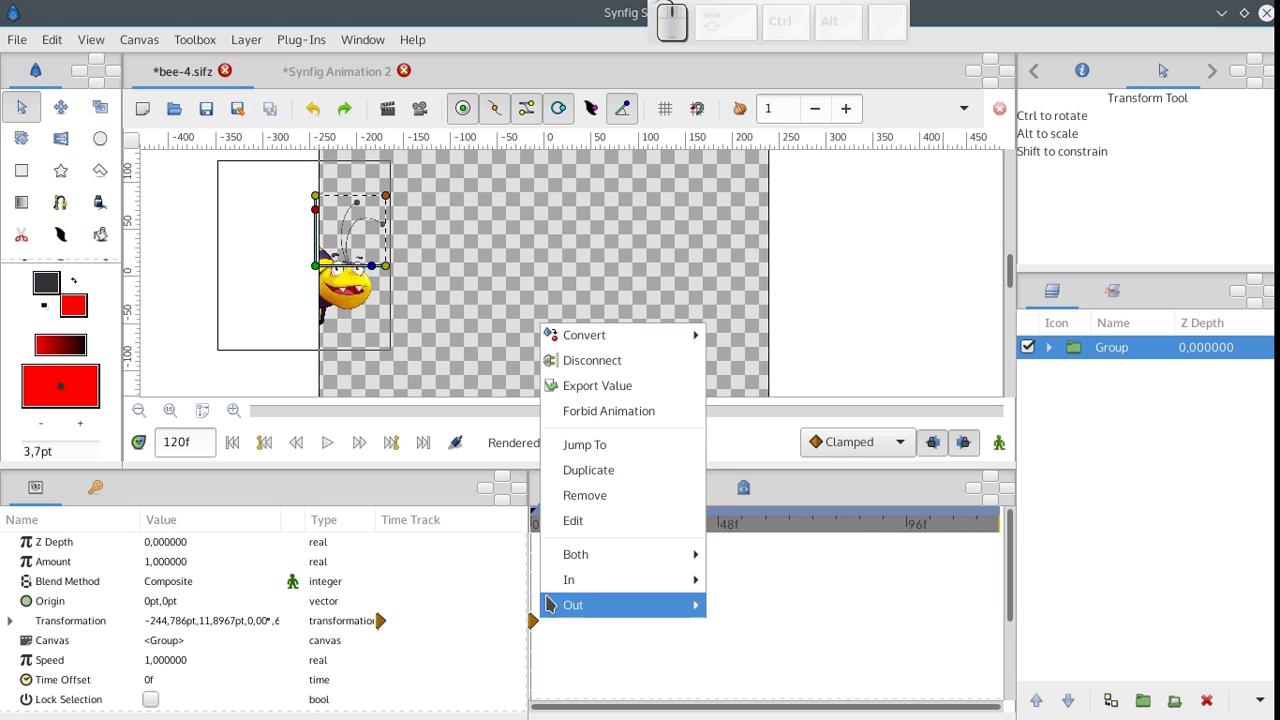
left_click(570, 494)
left_click_drag(320, 288, 556, 283)
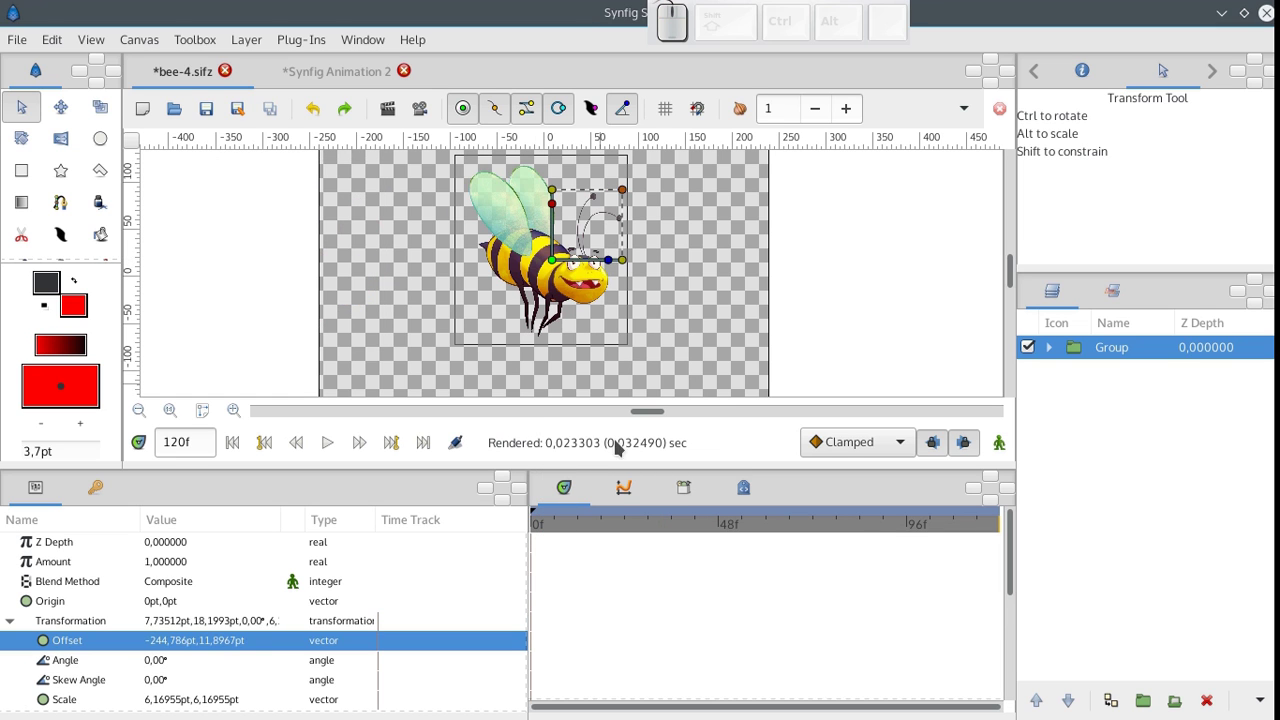
left_click_drag(590, 533, 497, 527)
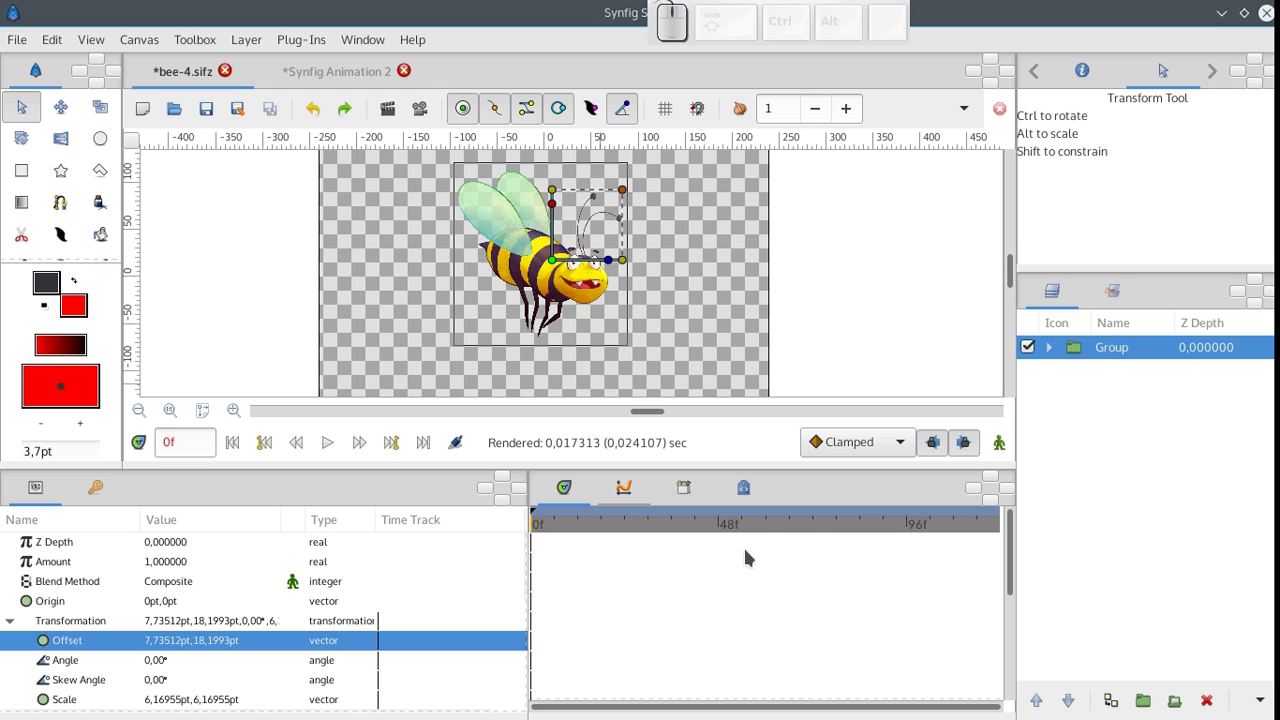
Group the two bee-wing.png layers and the bee-body.png layer into a nested group inside the bee Group.
left_click(1050, 347)
left_click(1082, 372)
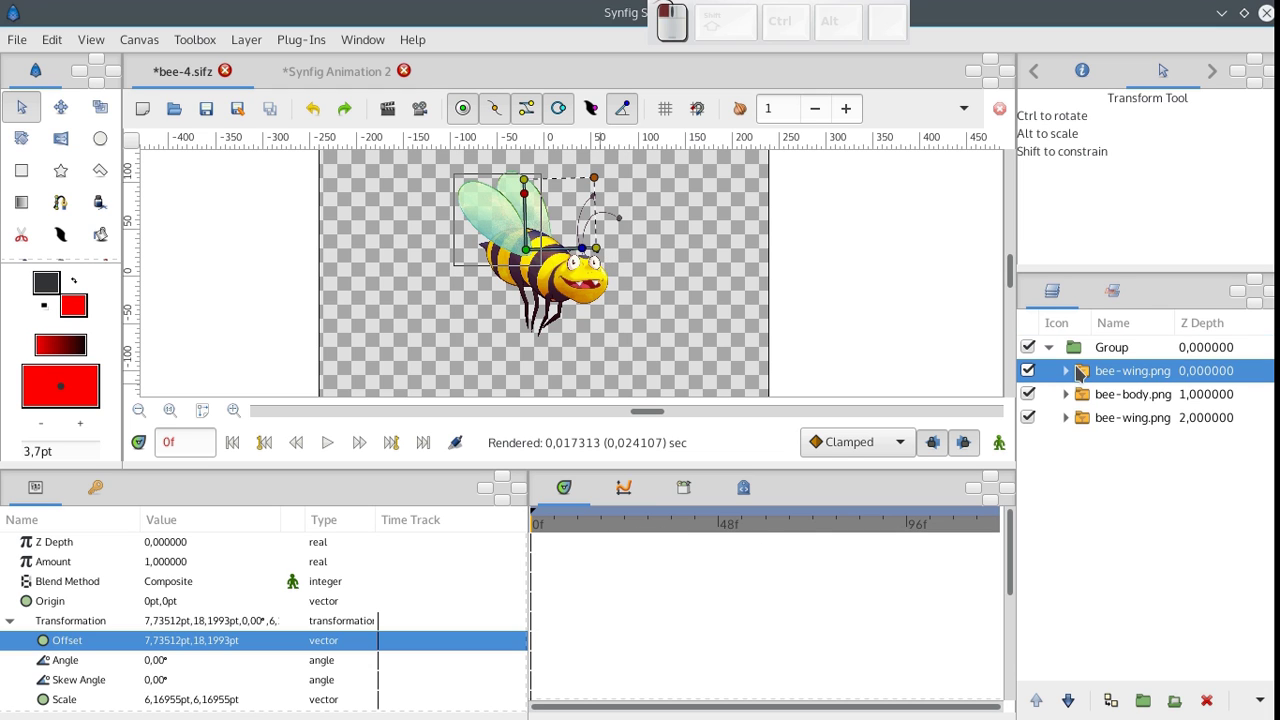
left_click(1084, 418, "shift")
left_click(1143, 701)
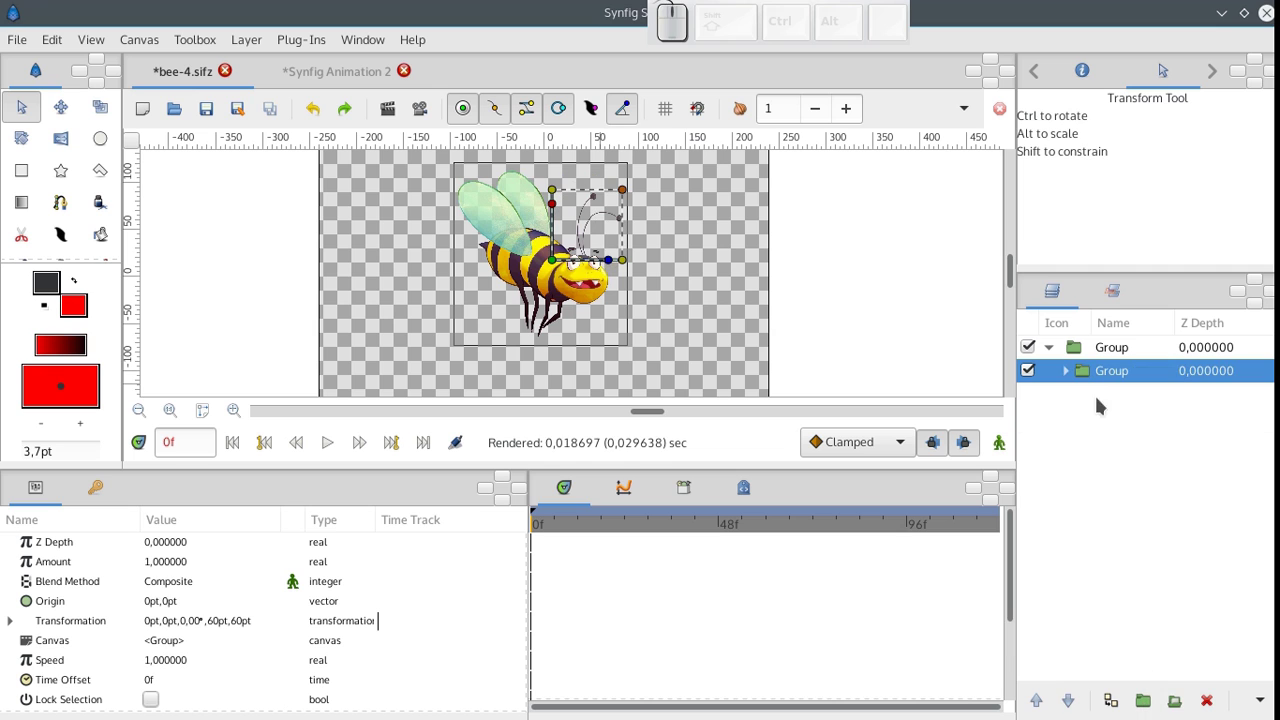
View the conversion options for the nested group's Offset without applying one, and undo the grouping.
left_click(70, 620)
left_click(10, 620)
right_click(70, 640)
mouse_move(168, 556)
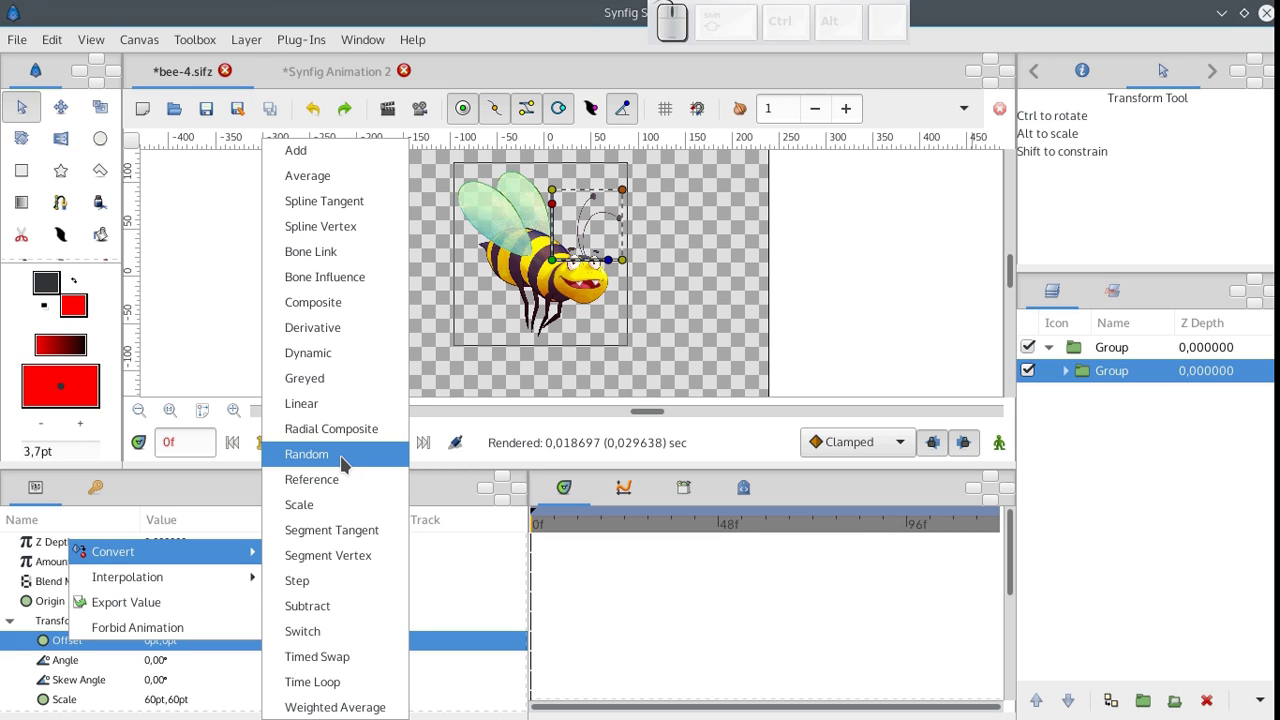
left_click(440, 188)
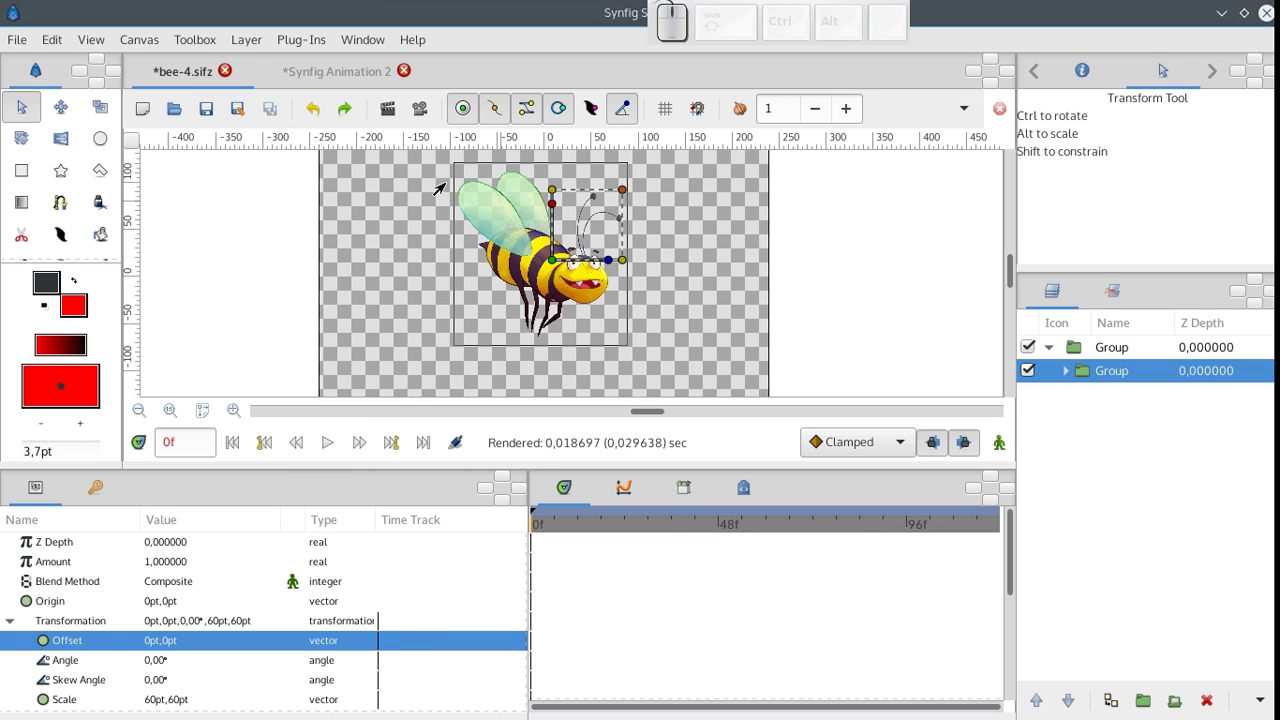
left_click(311, 113)
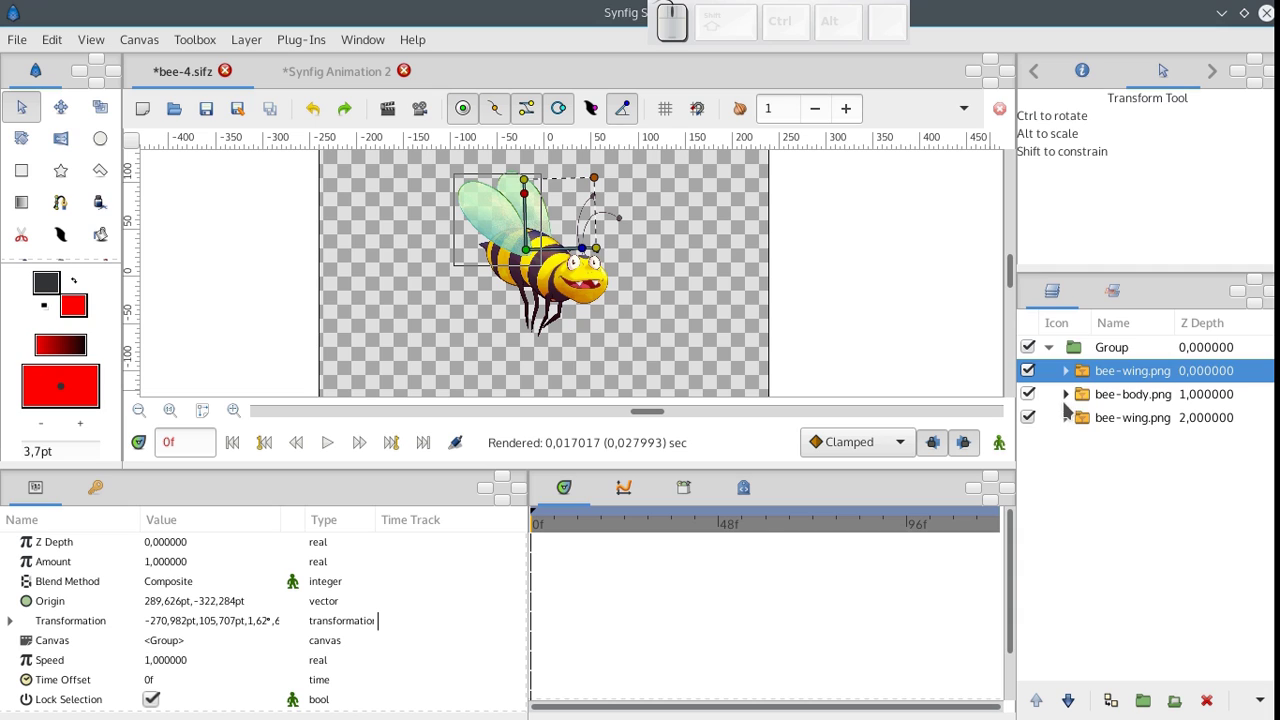
Add a Translate layer at the top of the bee Group and shift its origin to about 124 pt, -111 pt.
right_click(1190, 385)
mouse_move(1070, 9)
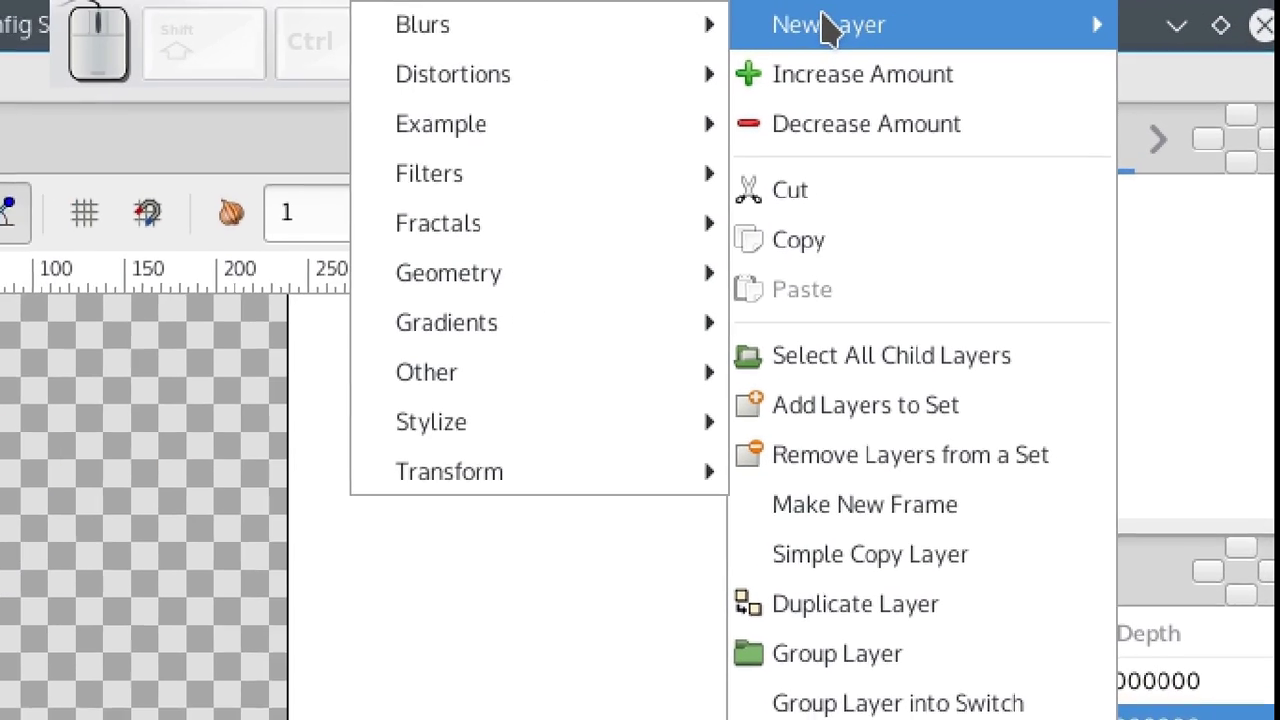
mouse_move(471, 482)
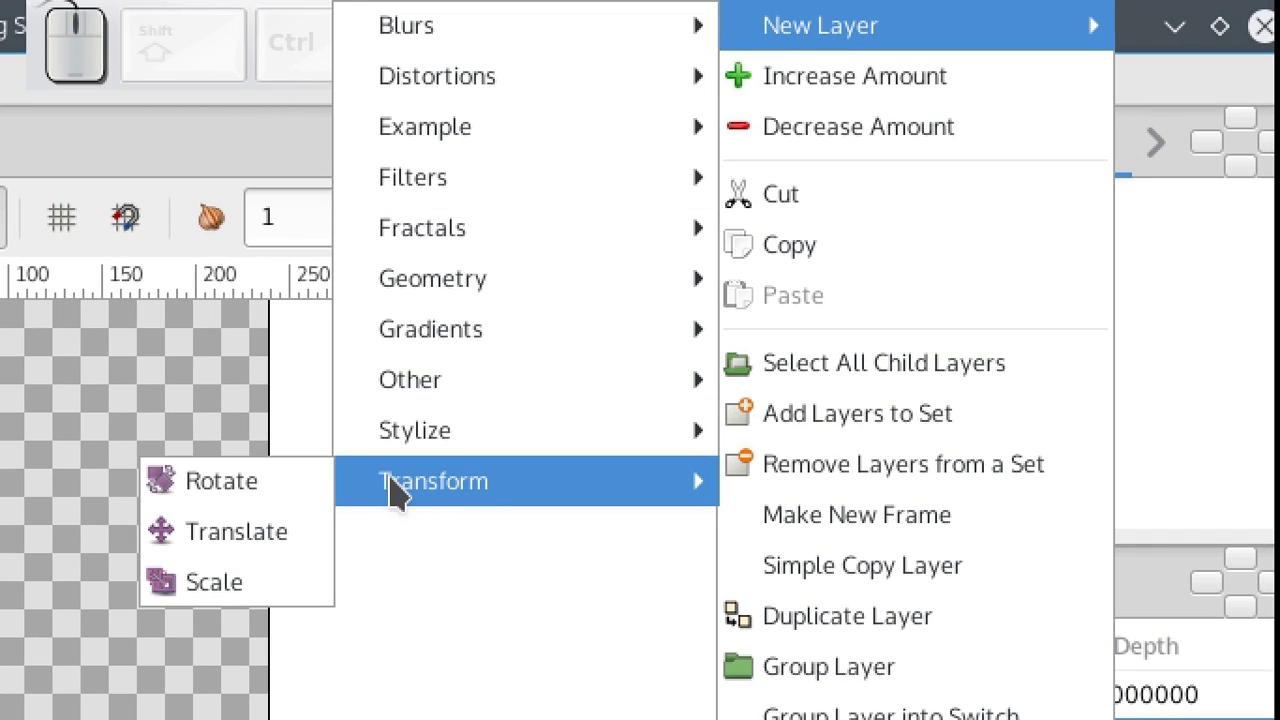
left_click(212, 546)
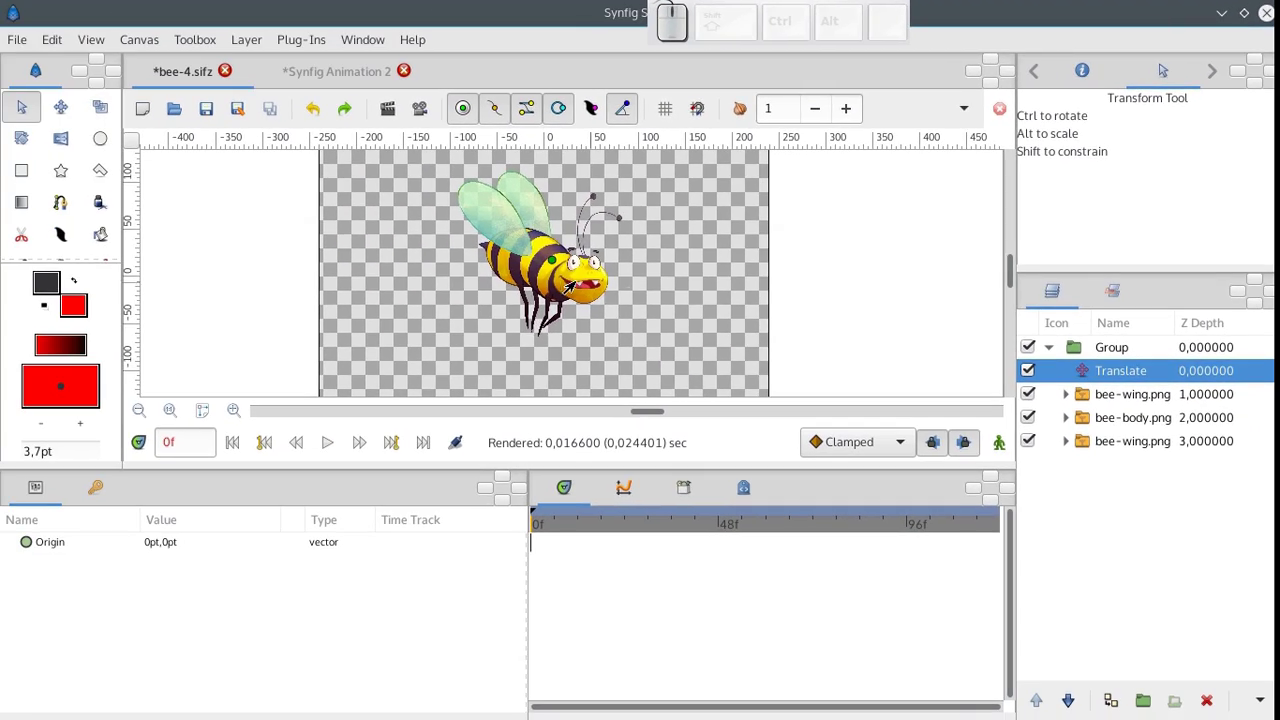
left_click_drag(548, 266, 560, 272)
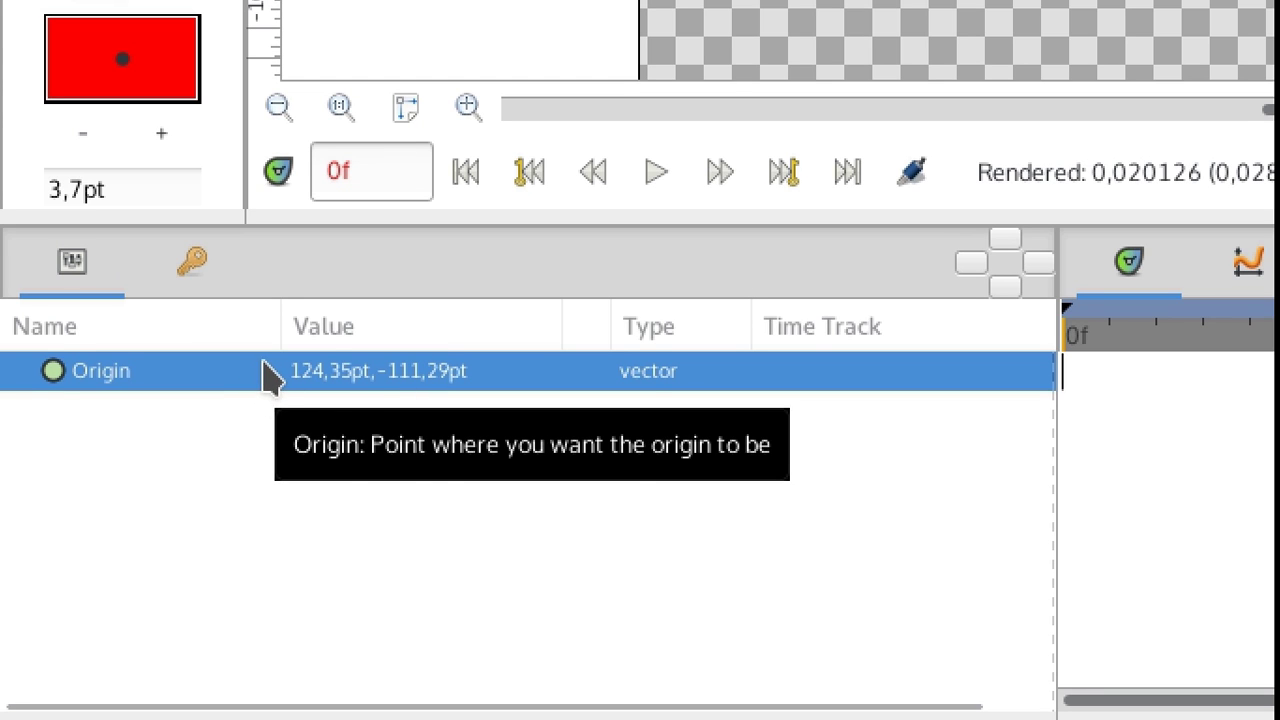
Convert the Translate layer's Origin to Random and set its Radius to 15.
right_click(268, 378)
mouse_move(314, 400)
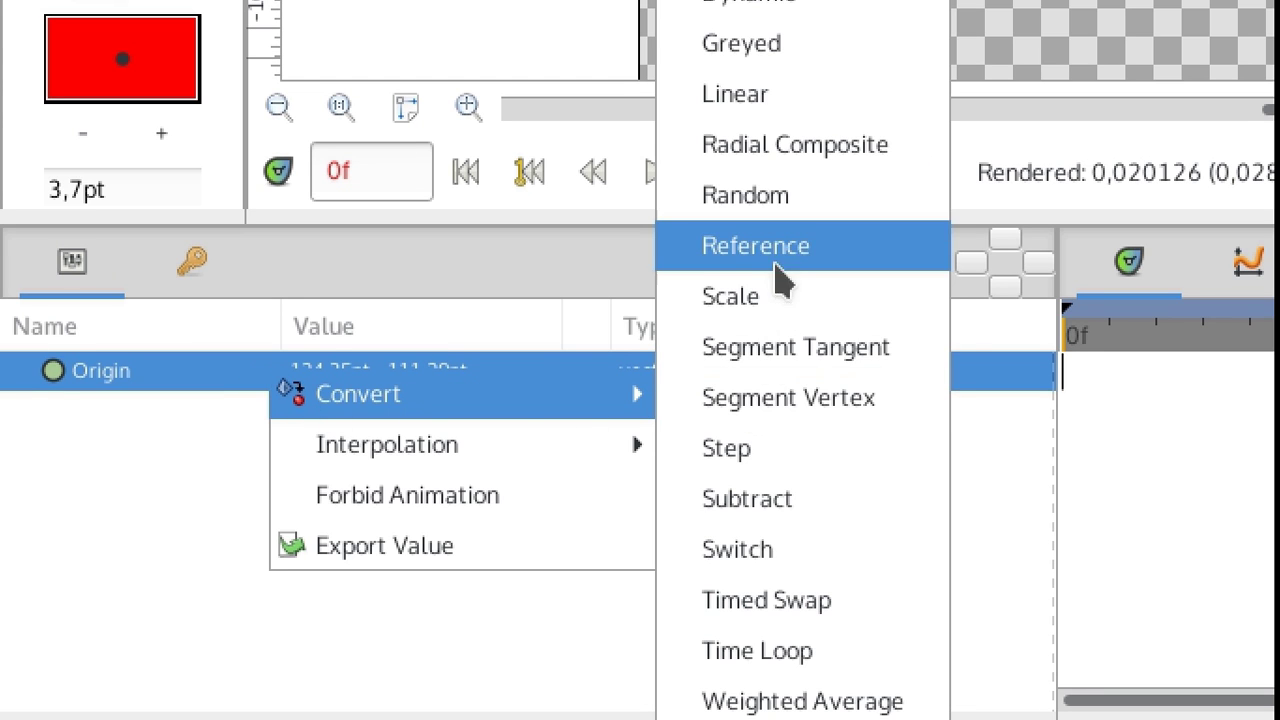
left_click(772, 196)
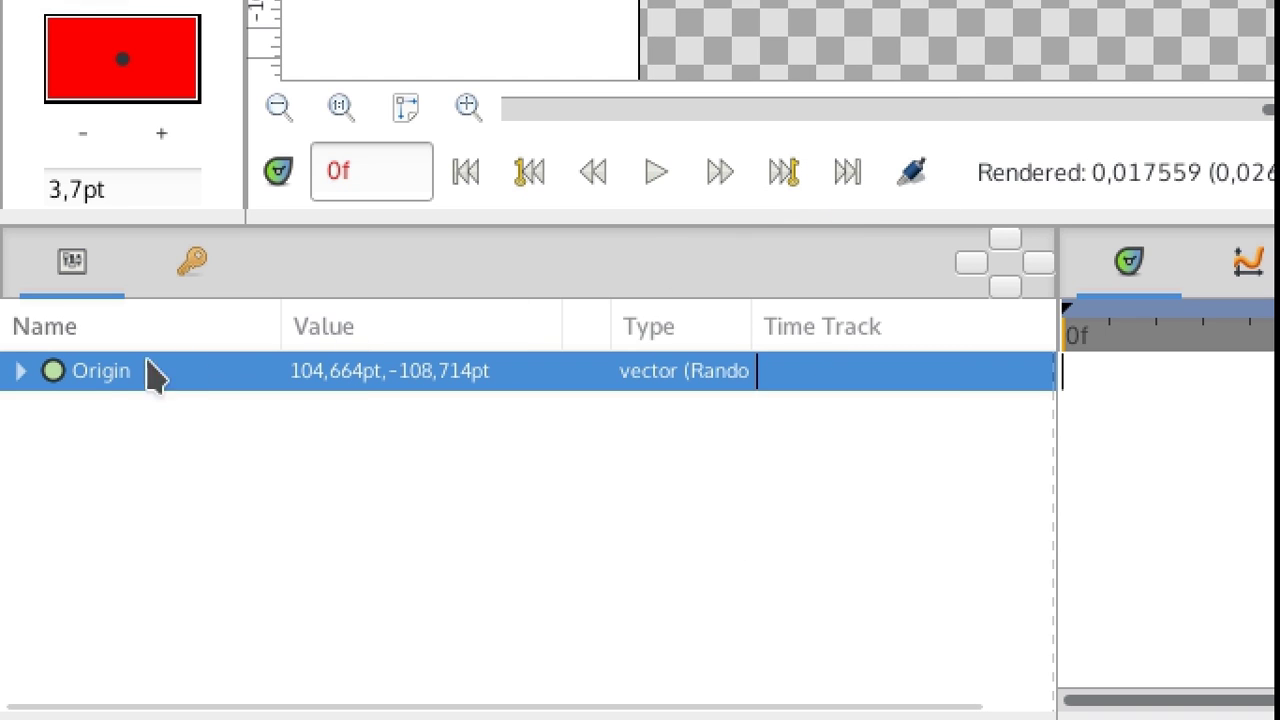
left_click(18, 372)
left_click(293, 455)
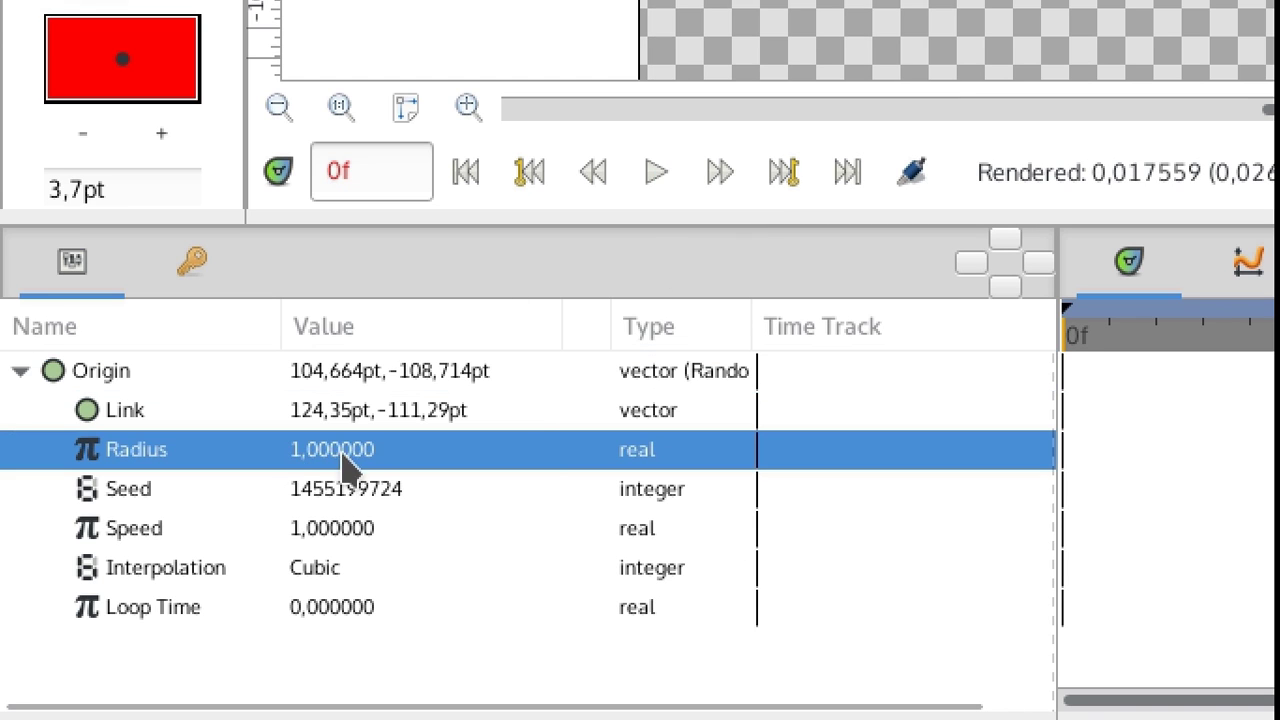
left_click(343, 452)
type("15")
key("Return")
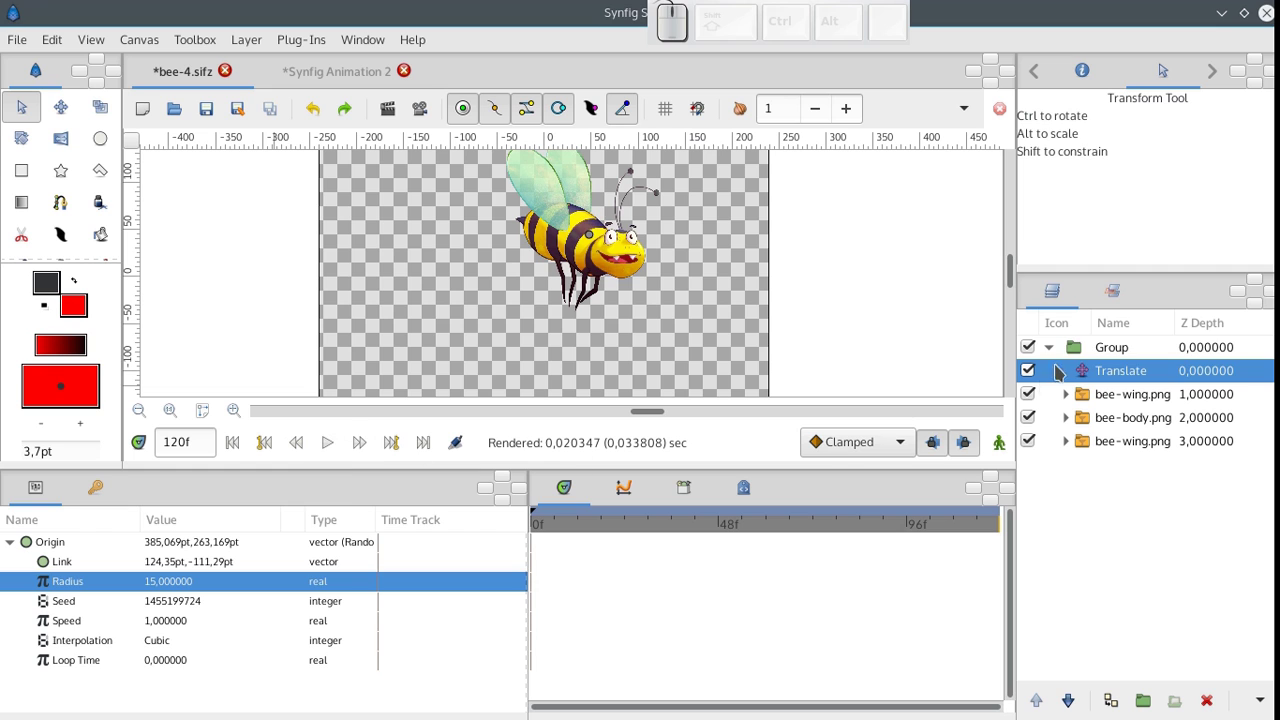
With Animate Editing Mode on, animate the bee Group from about -236 pt, 12 pt at frame 0 to 229 pt, -6 pt at frame 120.
left_click(1053, 352)
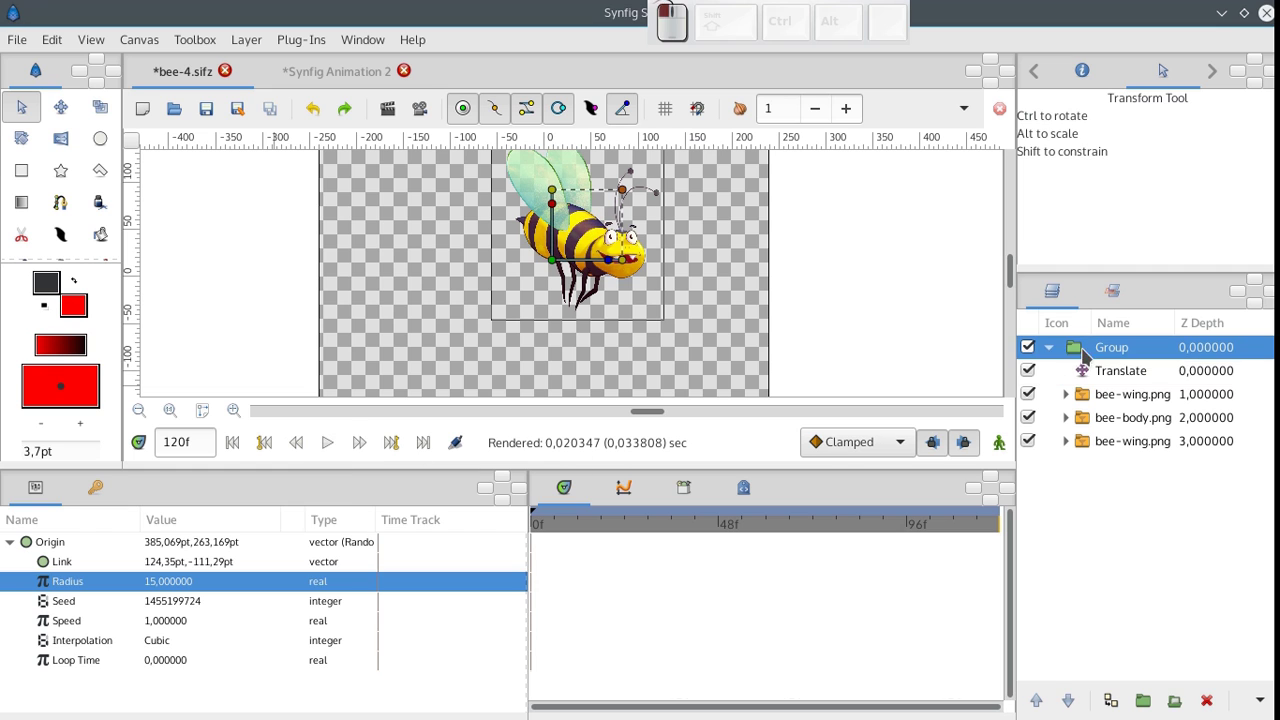
left_click(998, 443)
left_click(232, 442)
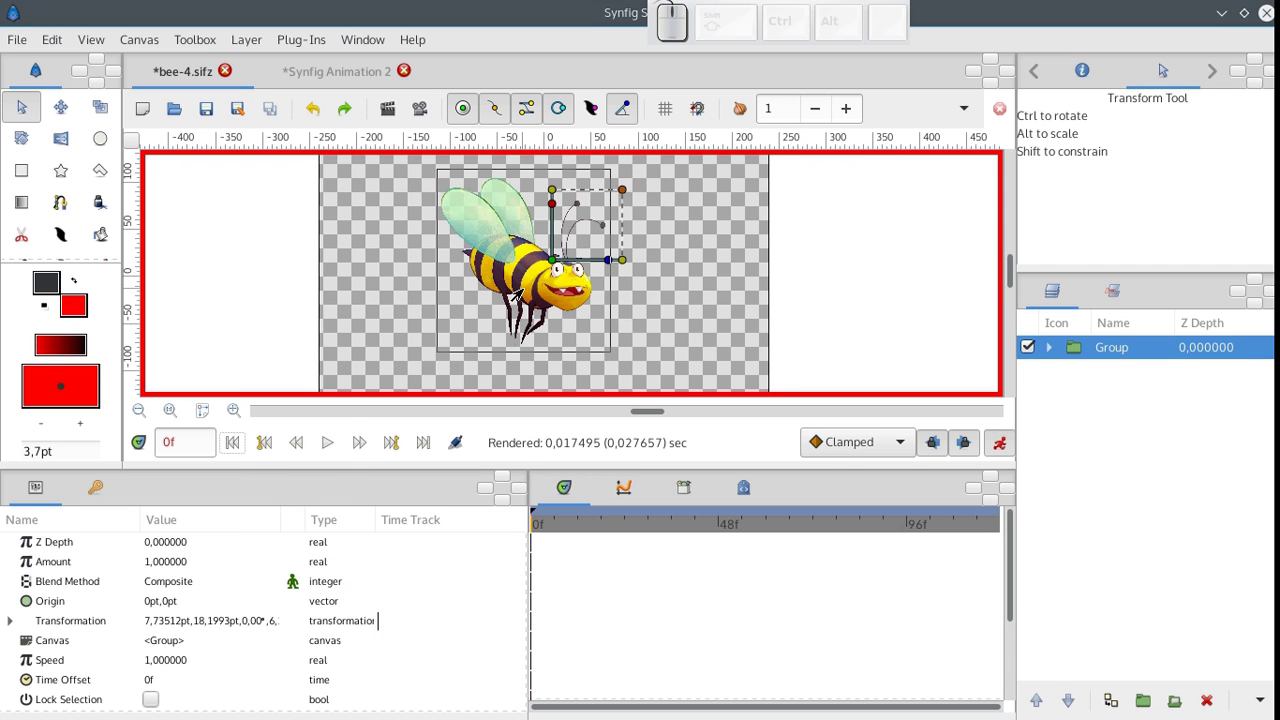
left_click_drag(545, 262, 285, 270)
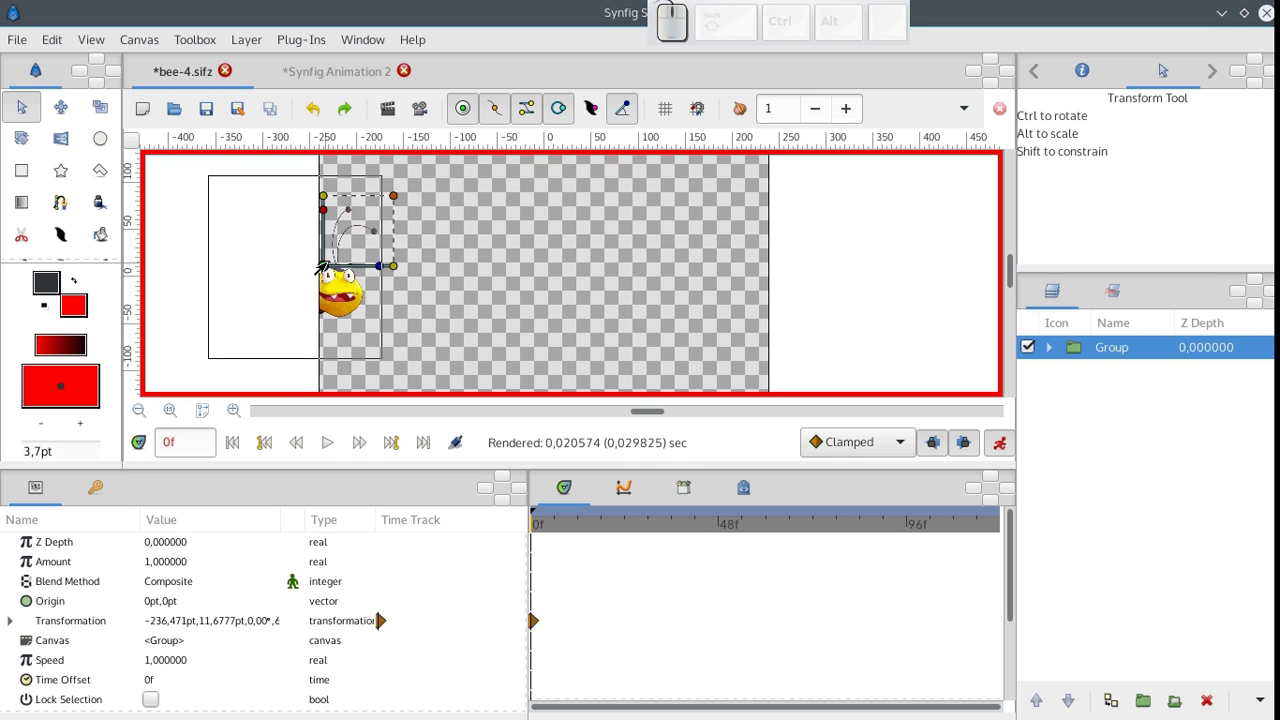
left_click(423, 442)
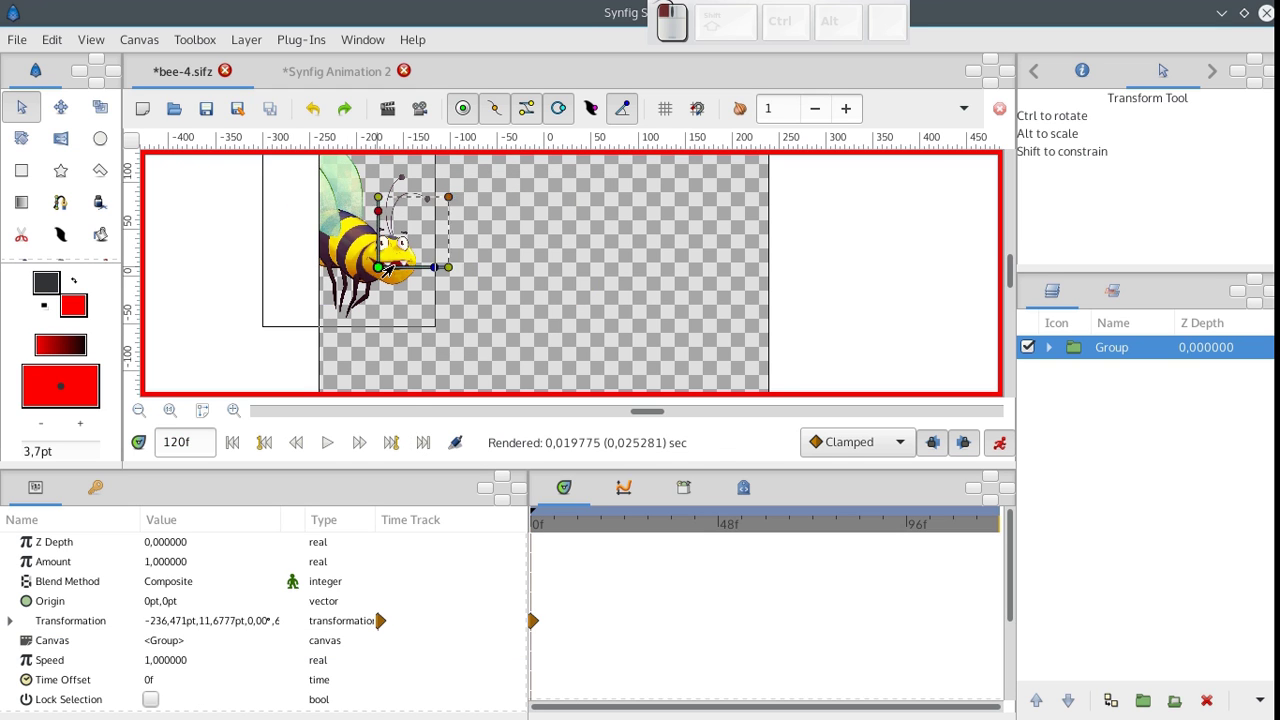
left_click_drag(720, 272, 754, 288)
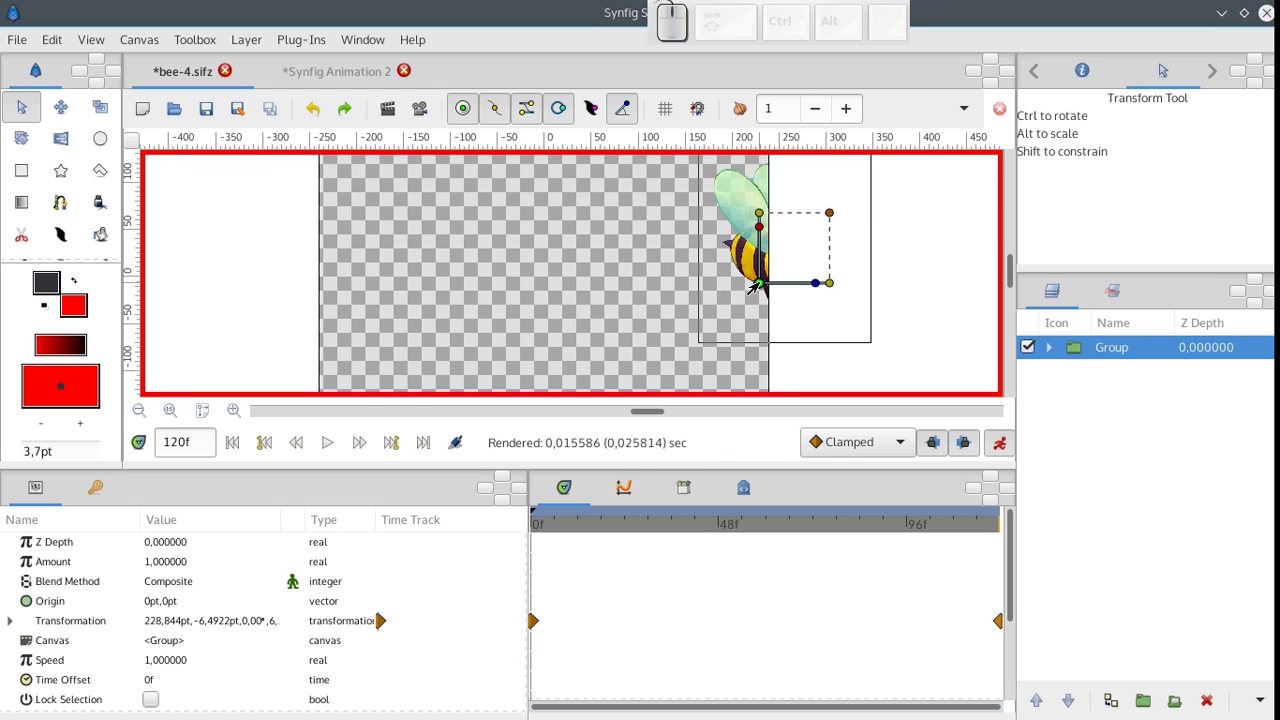
Preview the bee's randomized flight from the first frame and turn off Animate Editing Mode.
left_click(232, 442)
left_click(472, 385)
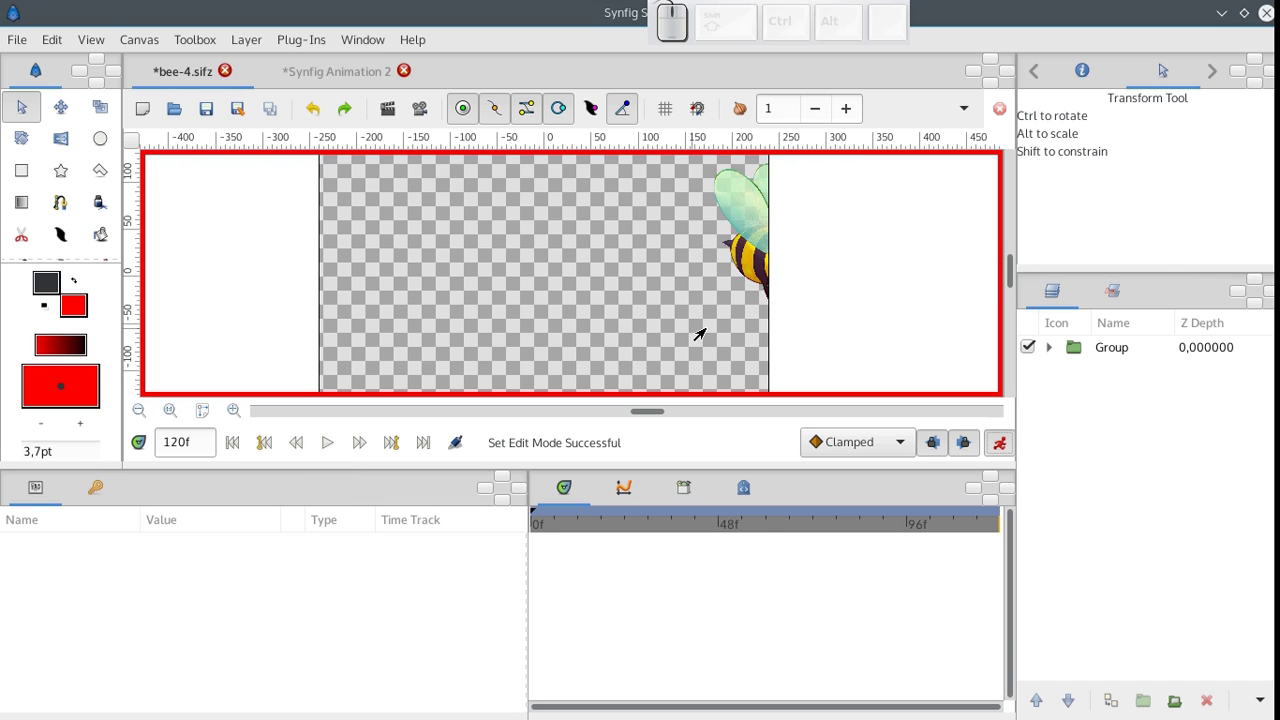
left_click(998, 444)
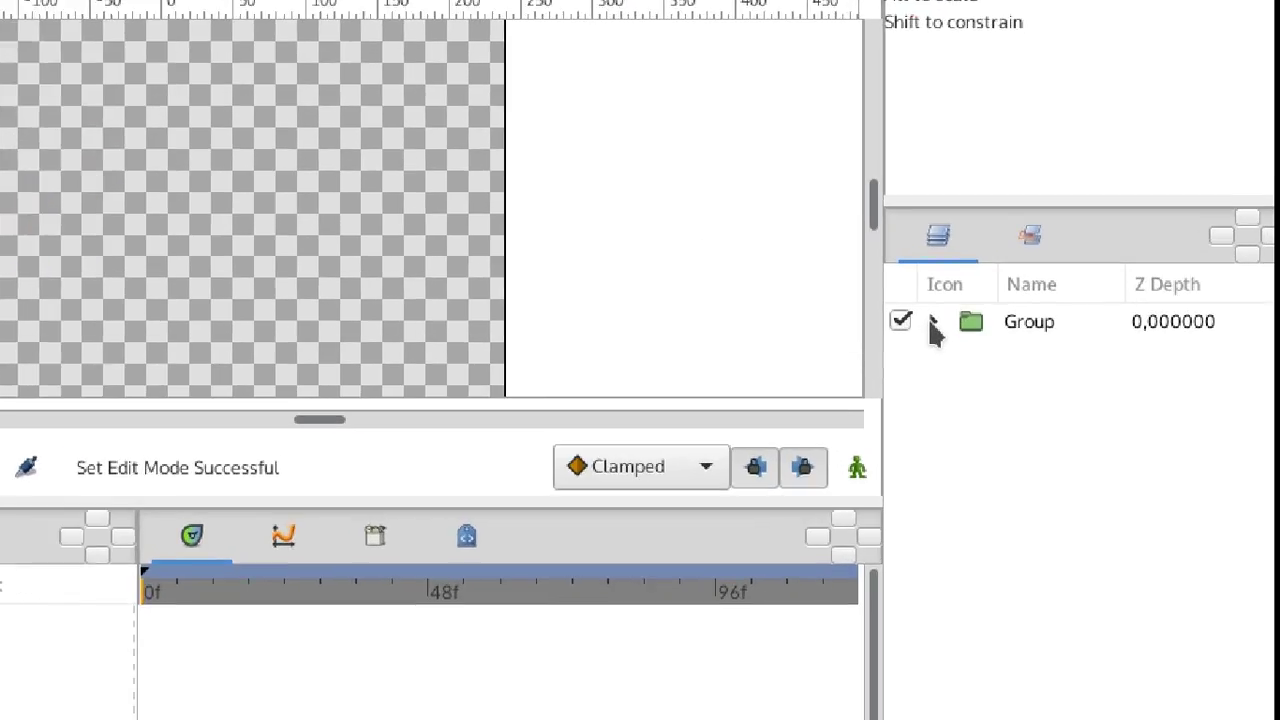
Compare the bee's flight by playing it with the Translate layer disabled and again with the layer re-enabled.
left_click(1049, 347)
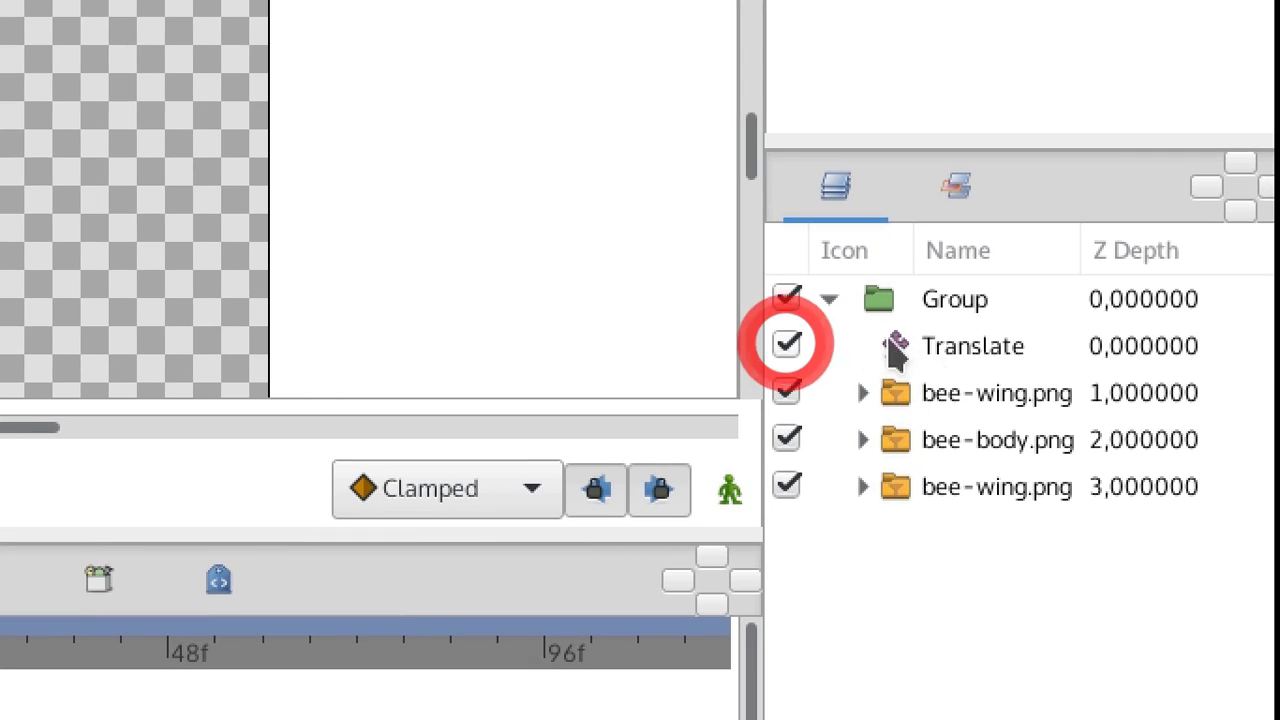
left_click(895, 348)
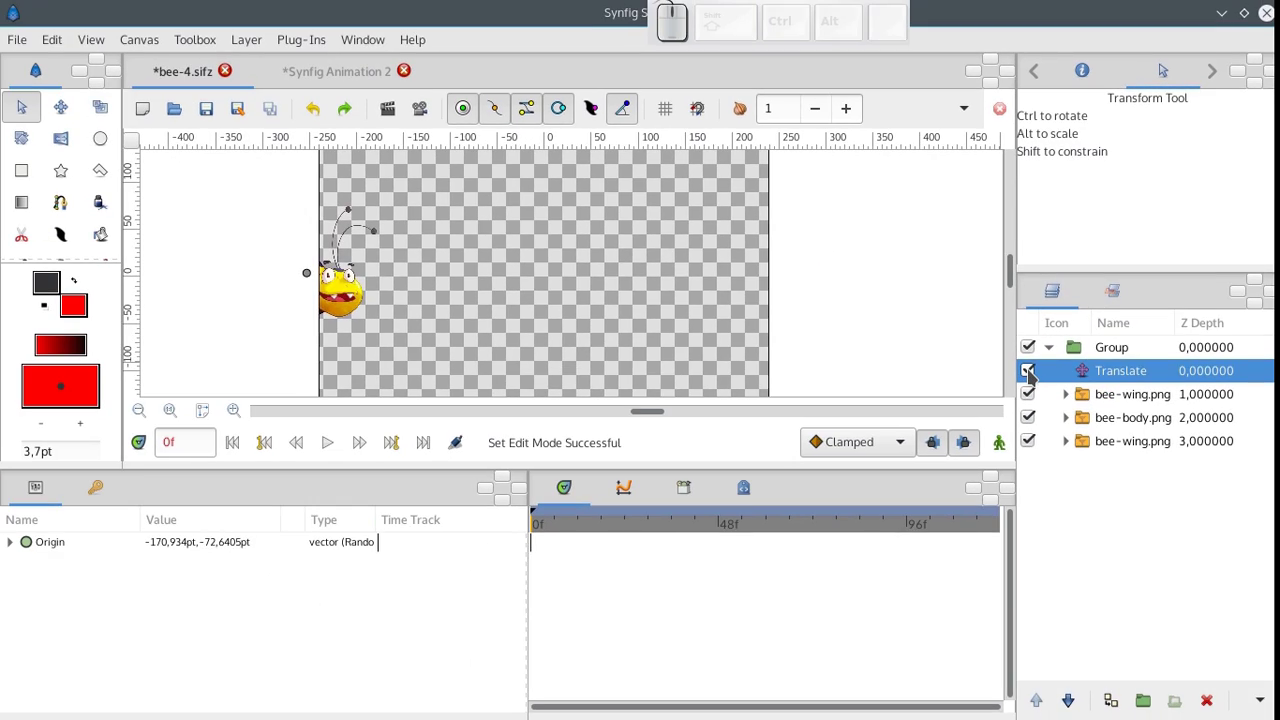
left_click(327, 450)
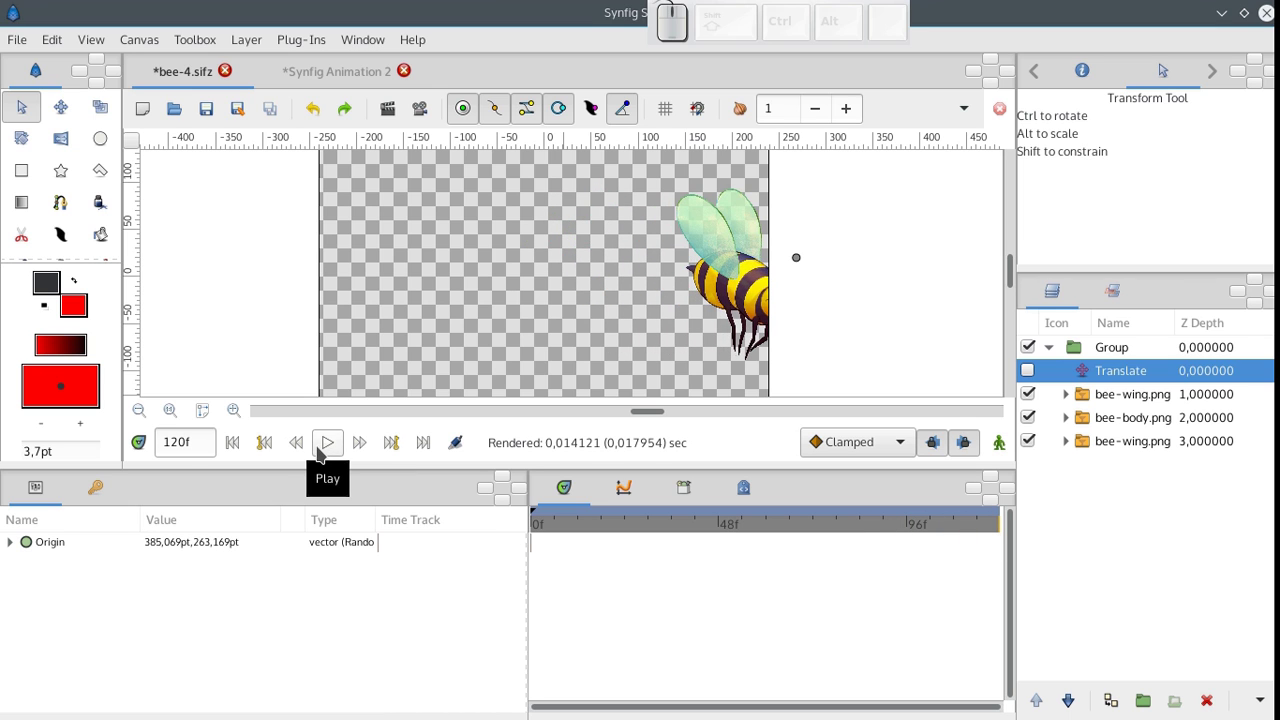
left_click(1028, 371)
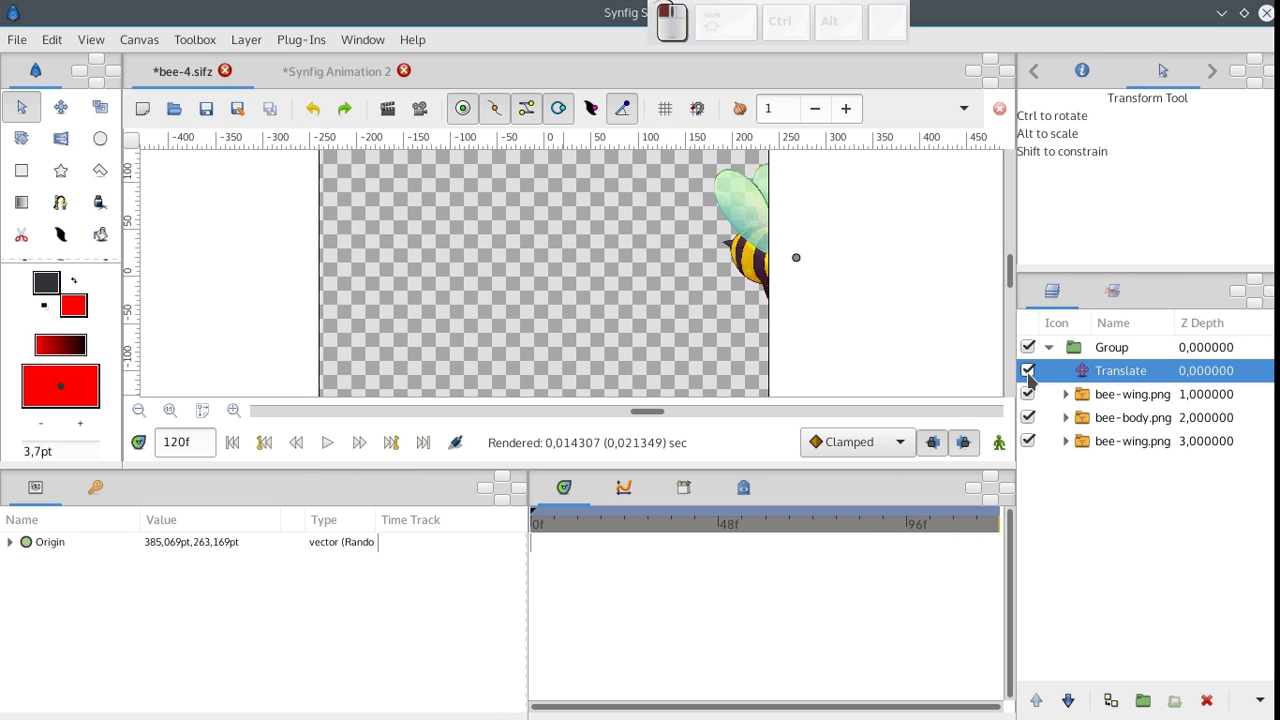
left_click(232, 442)
left_click(327, 442)
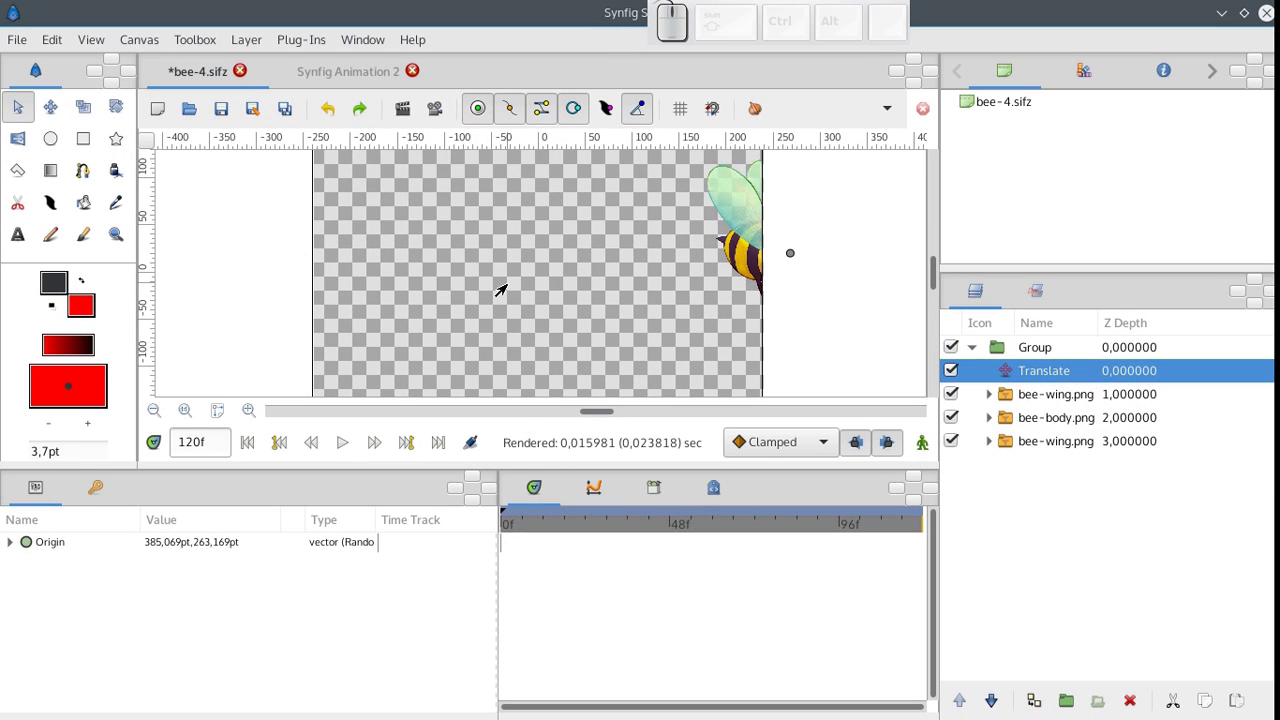
Enlarge the canvas area, import bg.png from the bee folder and lower its layer below the bee Group.
left_click_drag(526, 470, 526, 517)
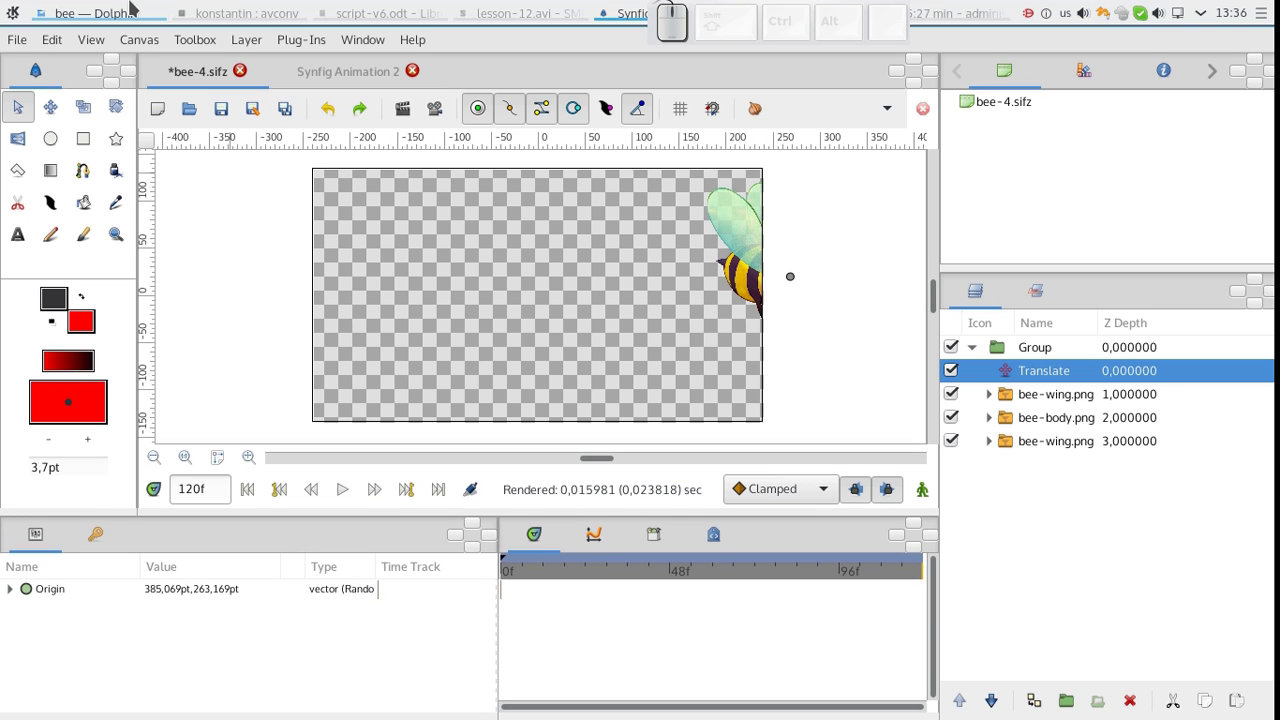
left_click(120, 12)
left_click_drag(714, 422, 387, 293)
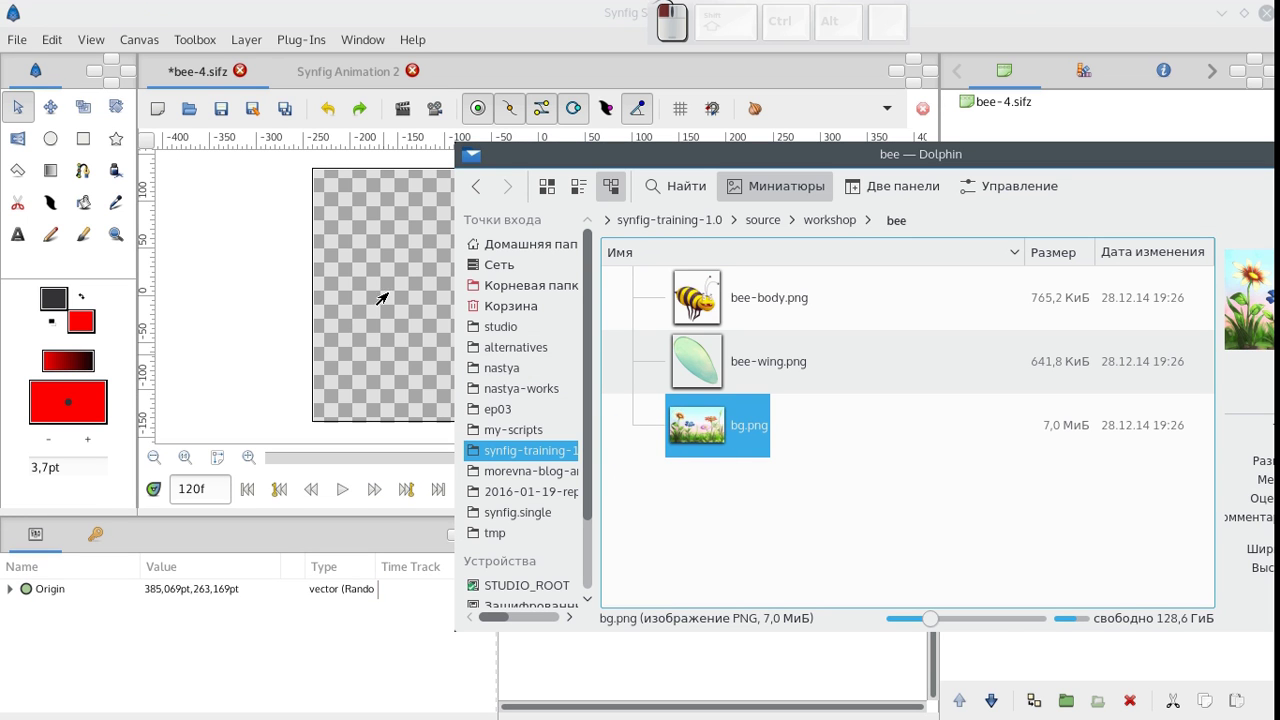
left_click(485, 13)
left_click(1000, 356)
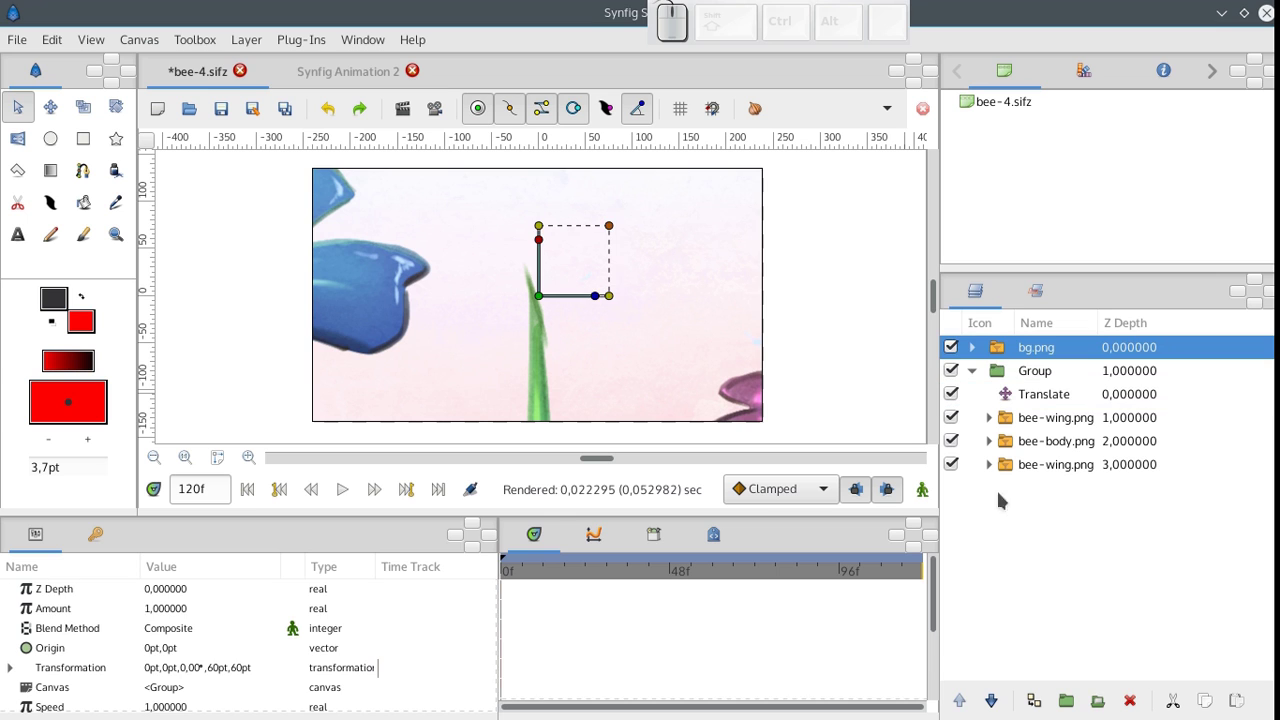
left_click(991, 703)
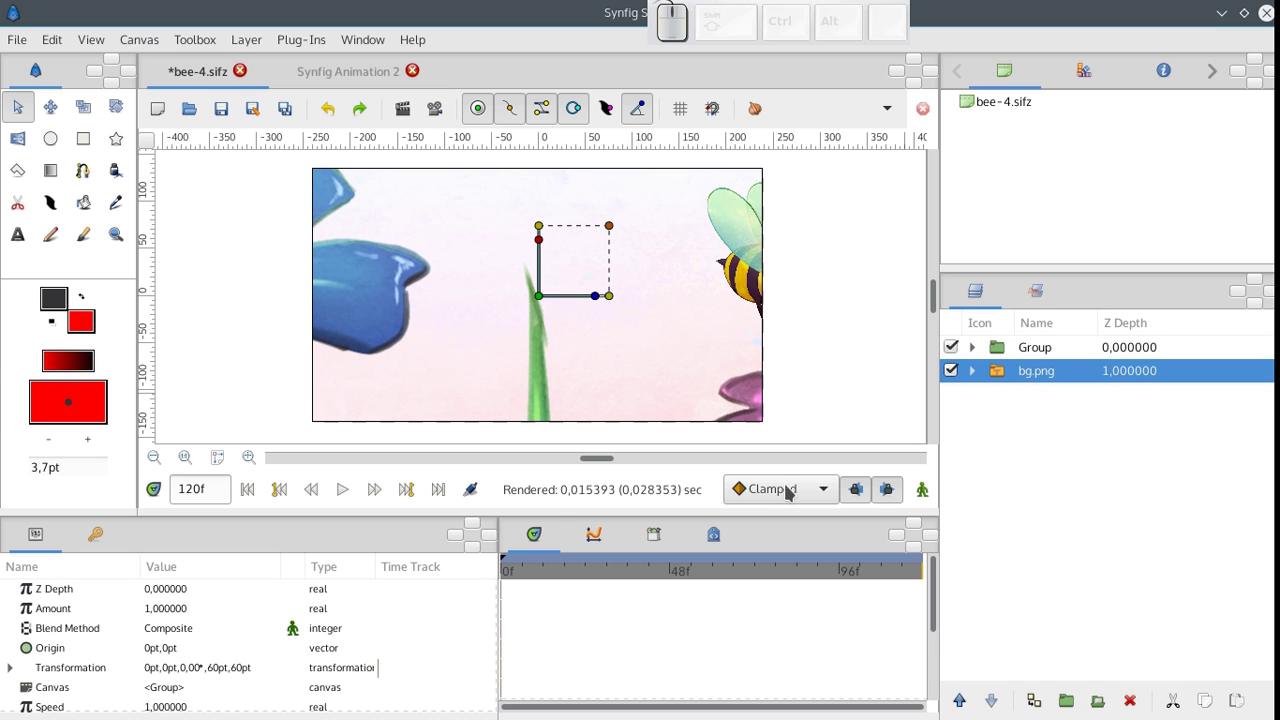
Scale bg.png down to about 10.96 pt and offset it to about 0.79 pt, -16.76 pt to fit the canvas.
left_click_drag(603, 240, 575, 263)
left_click_drag(615, 222, 619, 224)
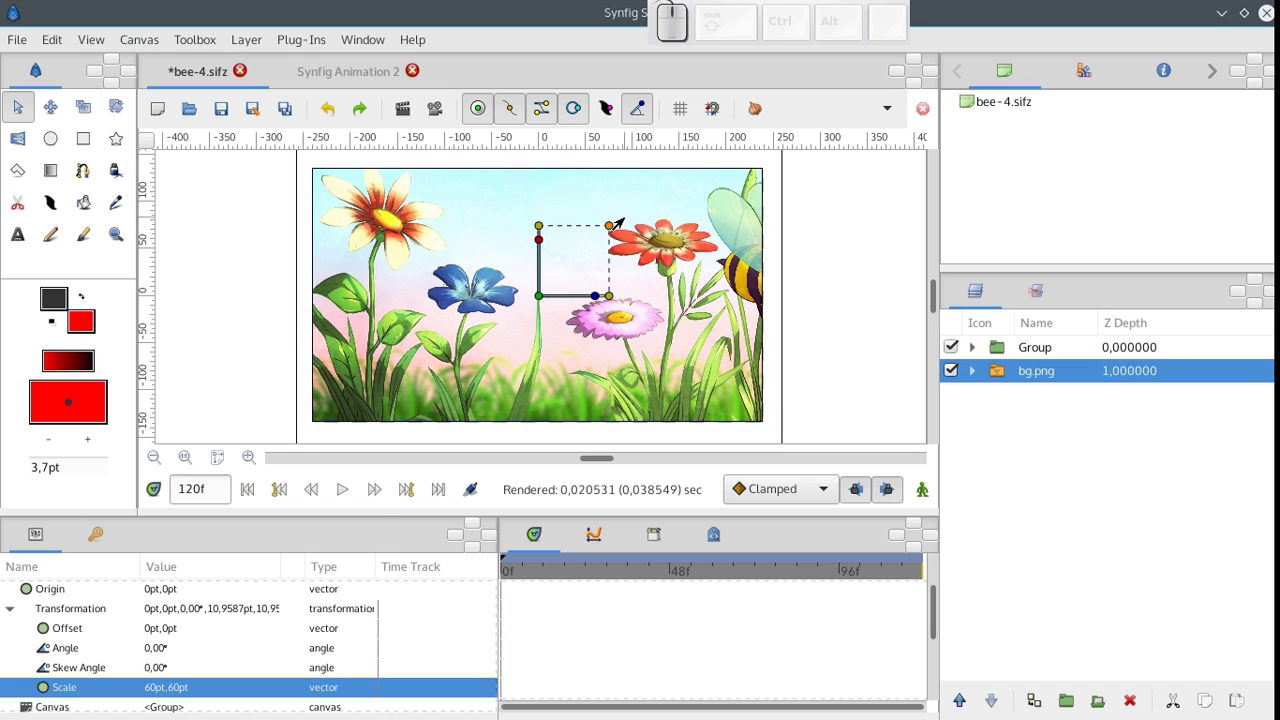
left_click_drag(532, 307, 533, 317)
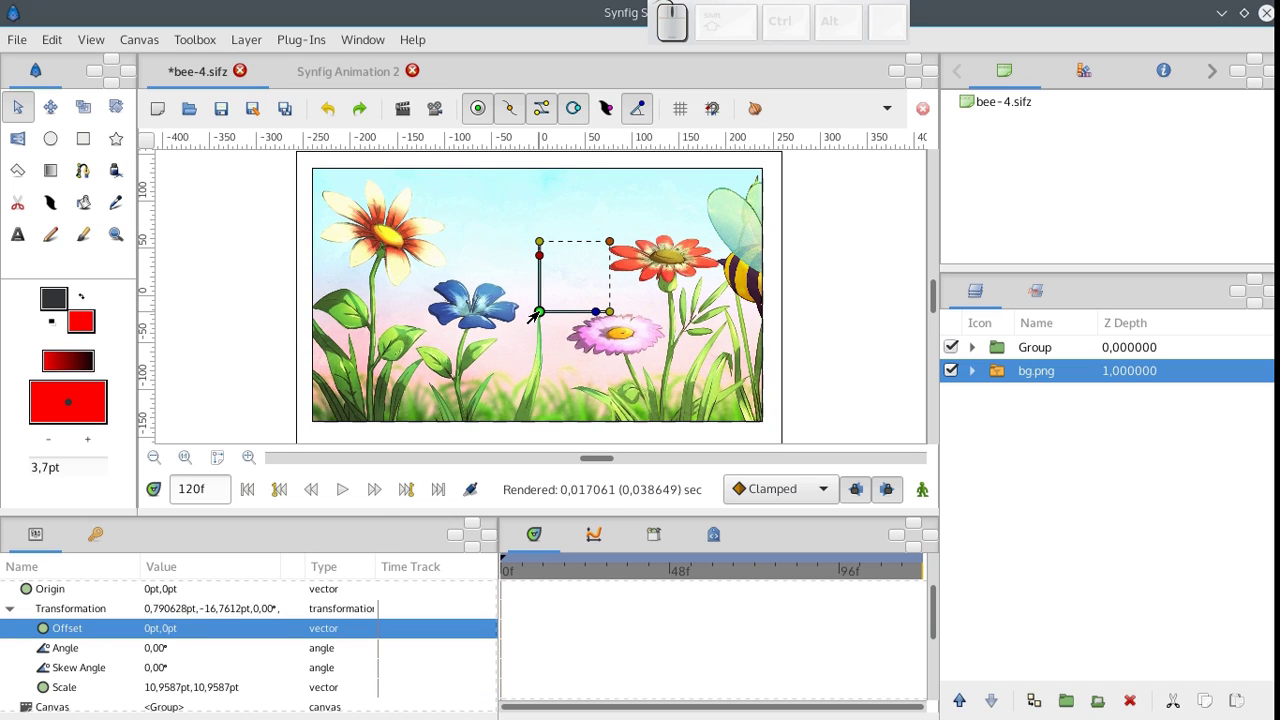
Add a Blur layer directly above bg.png.
right_click(965, 387)
mouse_move(1092, 16)
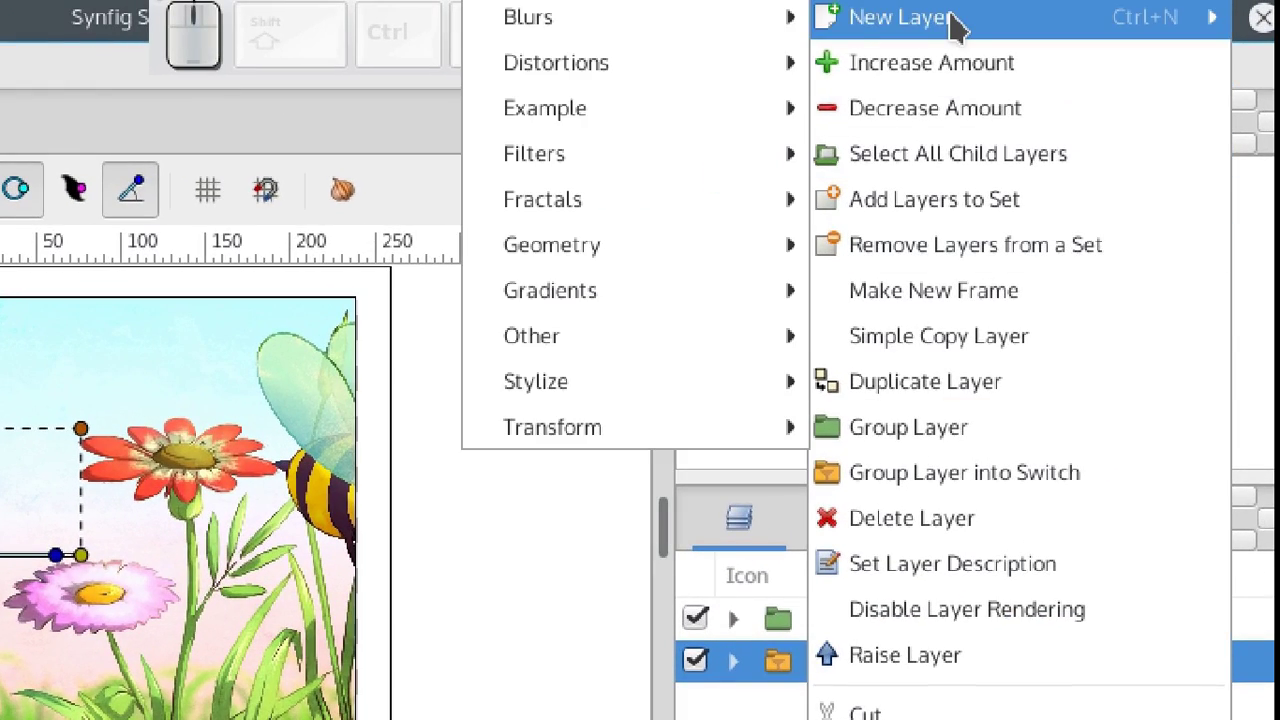
mouse_move(906, 20)
left_click(329, 62)
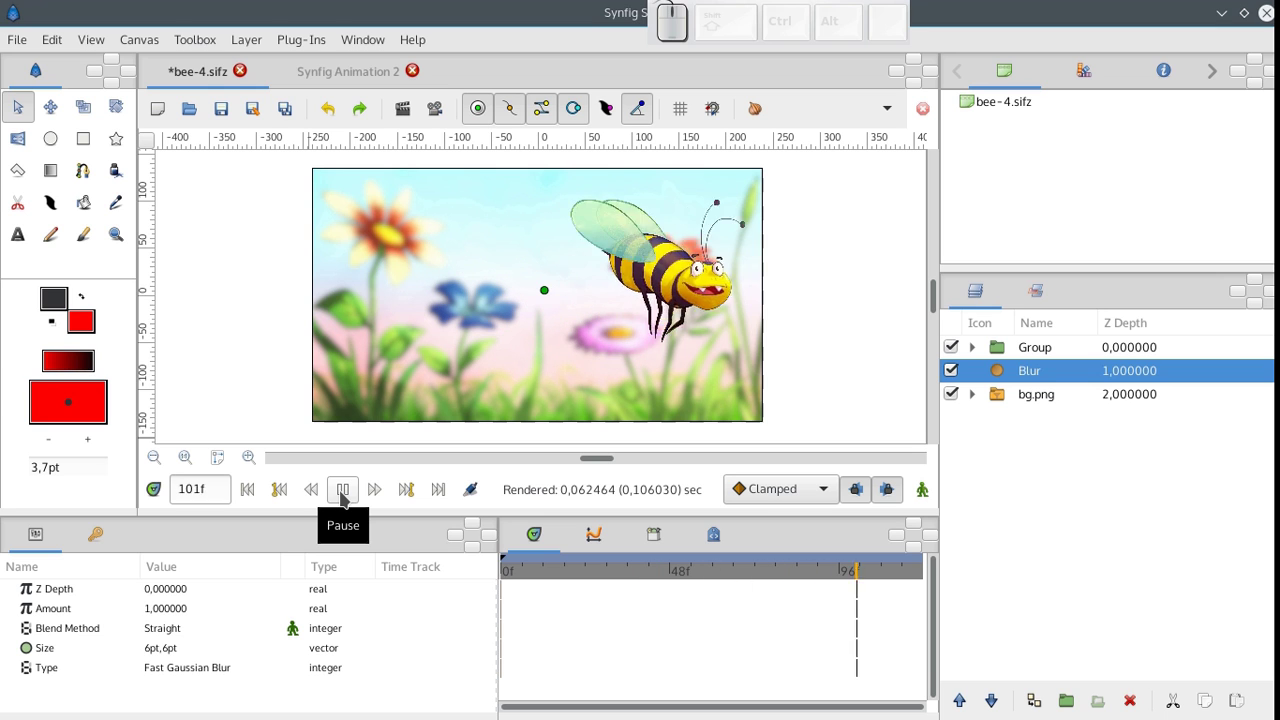
Enlarge bg.png well beyond the canvas width and shift it to the right and slightly down.
left_click(1018, 397)
left_click_drag(612, 252, 630, 224)
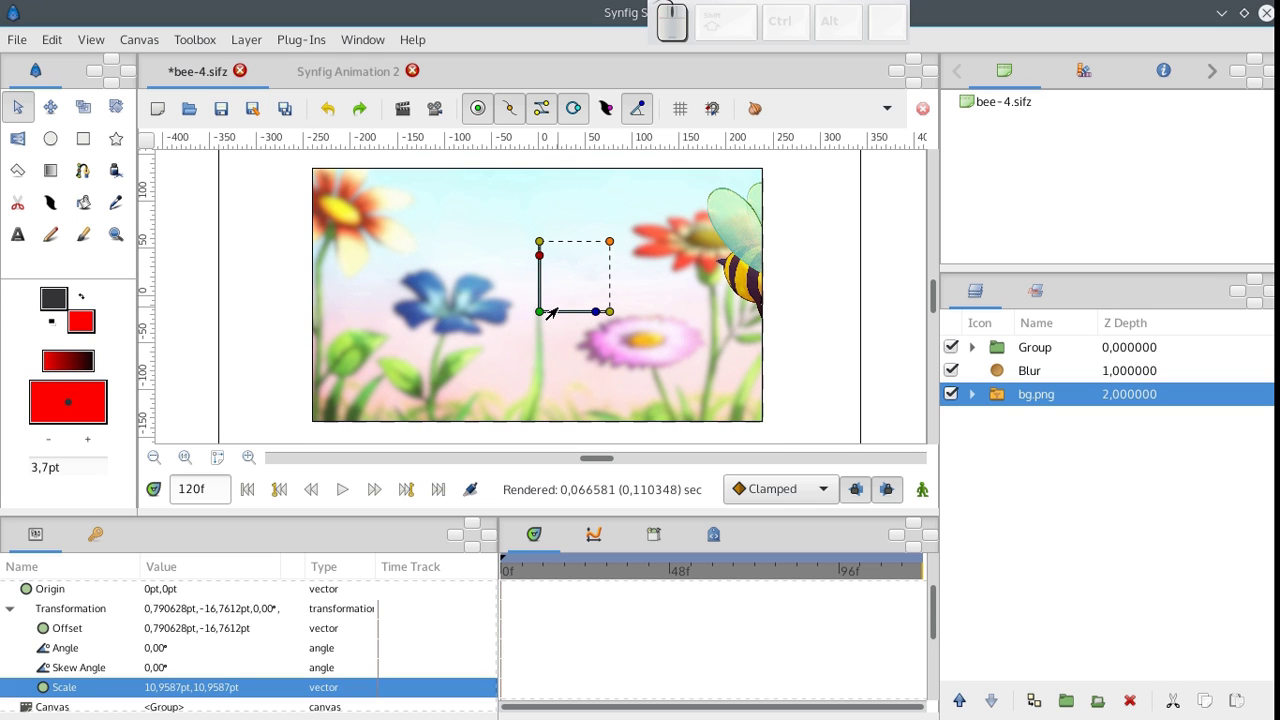
left_click_drag(549, 314, 633, 324)
Add a Translate layer directly above the Blur layer.
right_click(1000, 370)
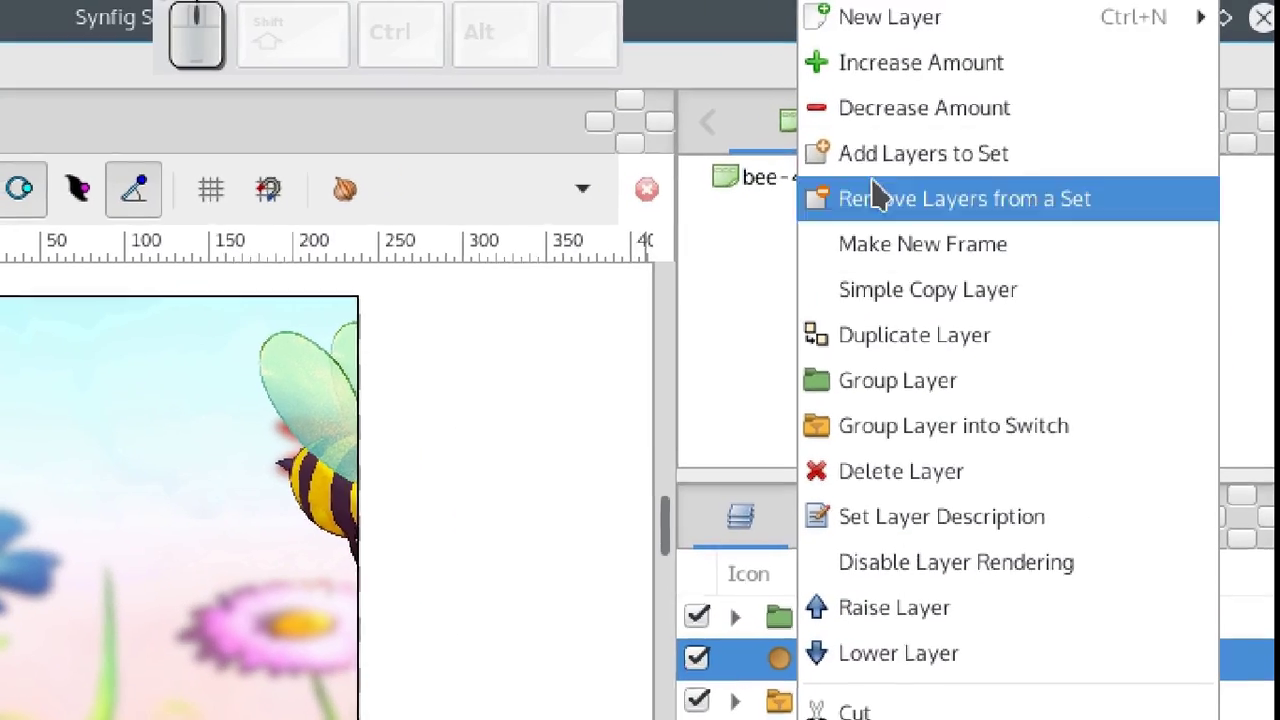
mouse_move(1033, 16)
mouse_move(610, 433)
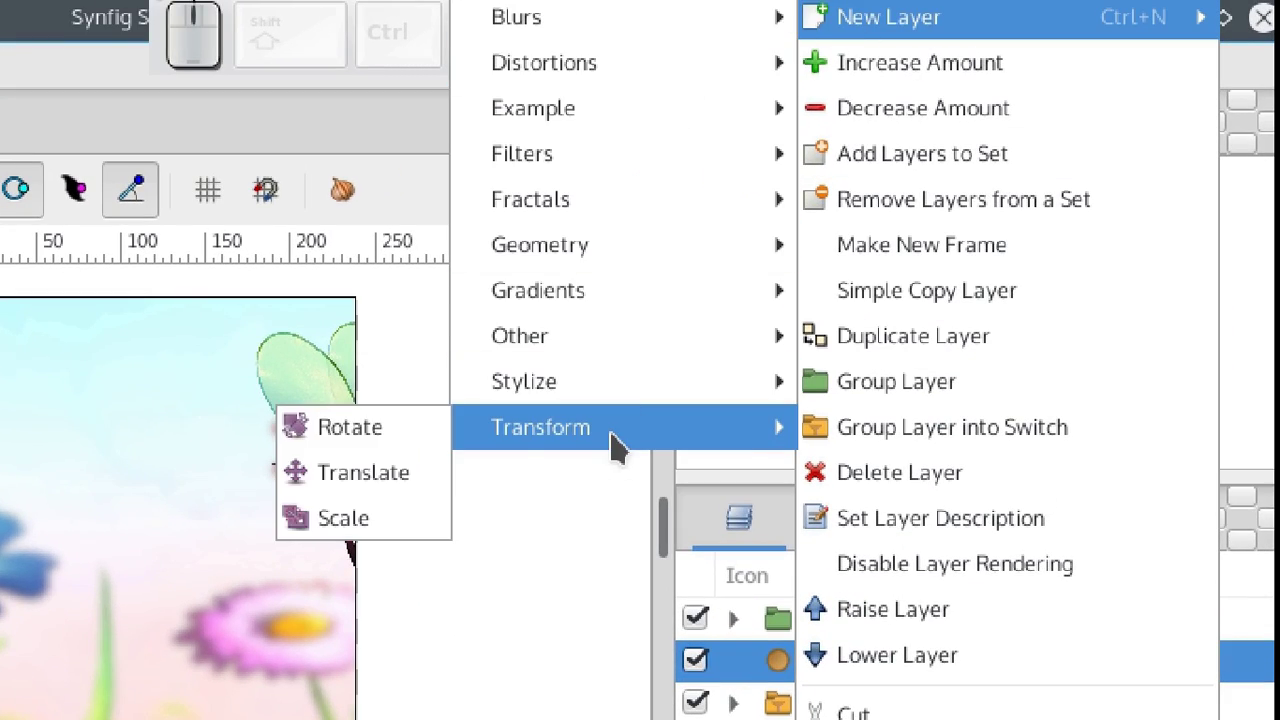
left_click(355, 475)
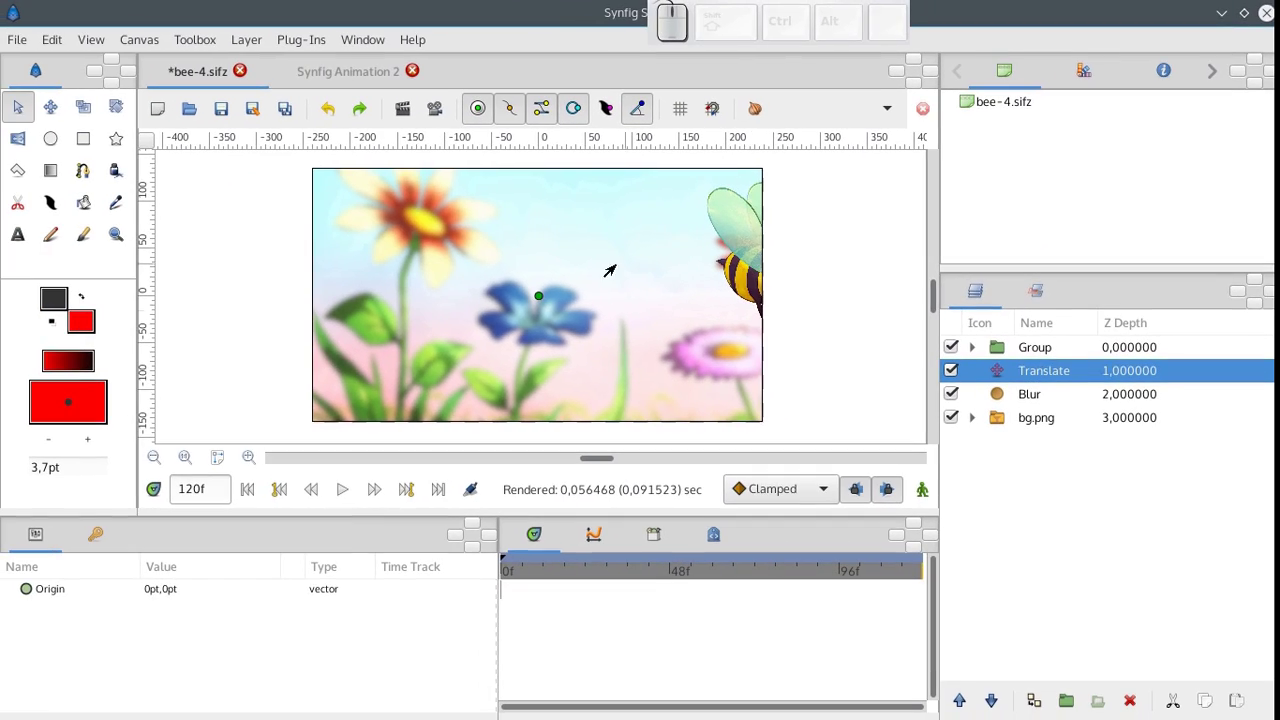
Convert the Translate layer's Origin to Composite and its X-Axis to Linear.
right_click(85, 598)
mouse_move(120, 610)
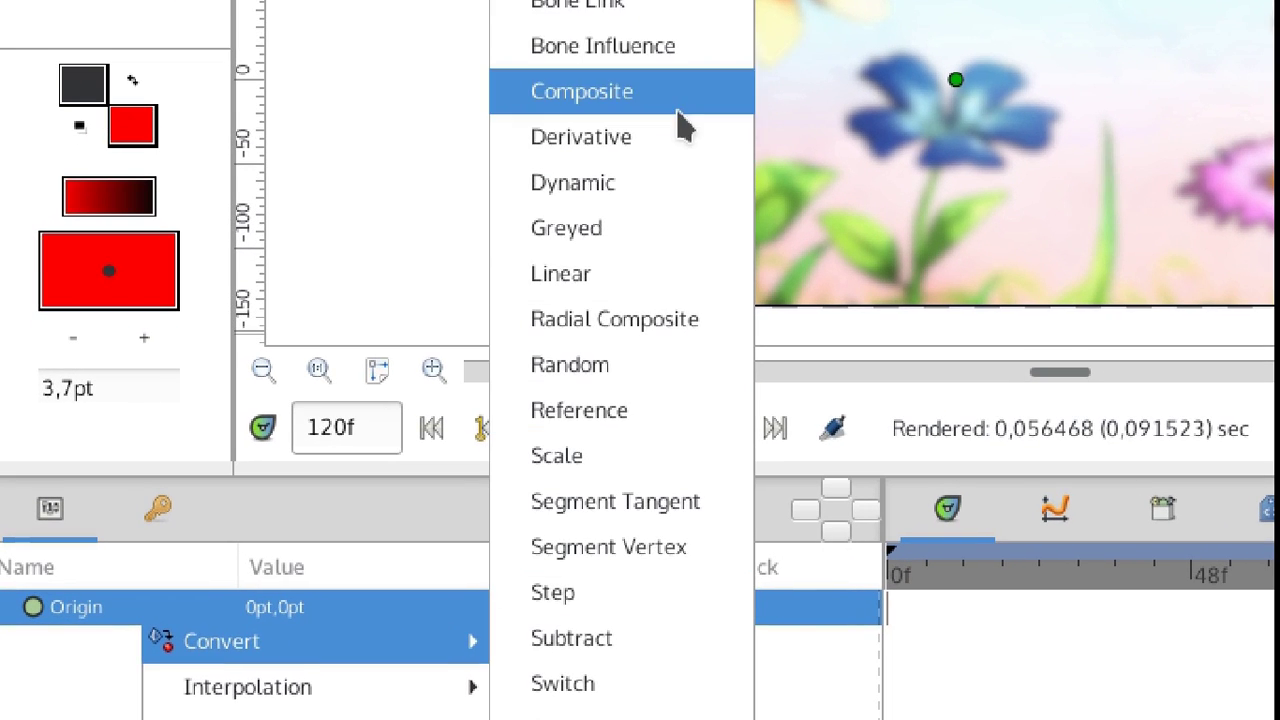
left_click(668, 100)
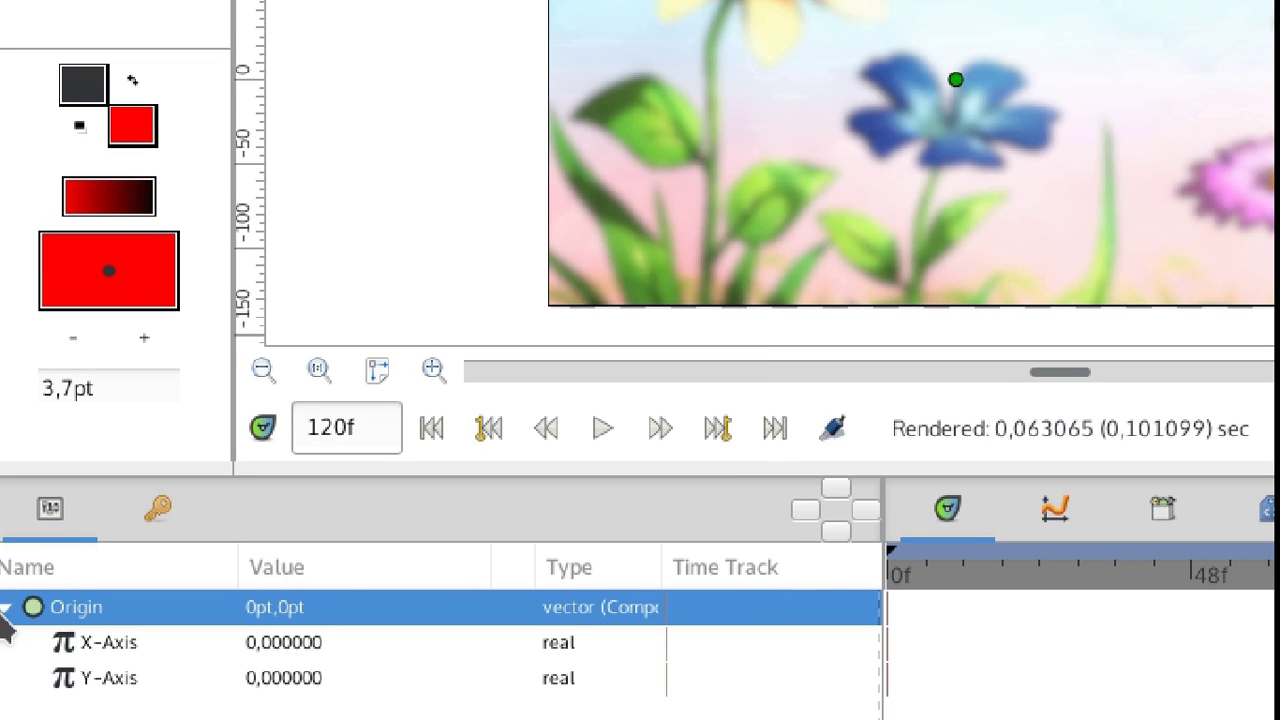
right_click(141, 652)
mouse_move(232, 680)
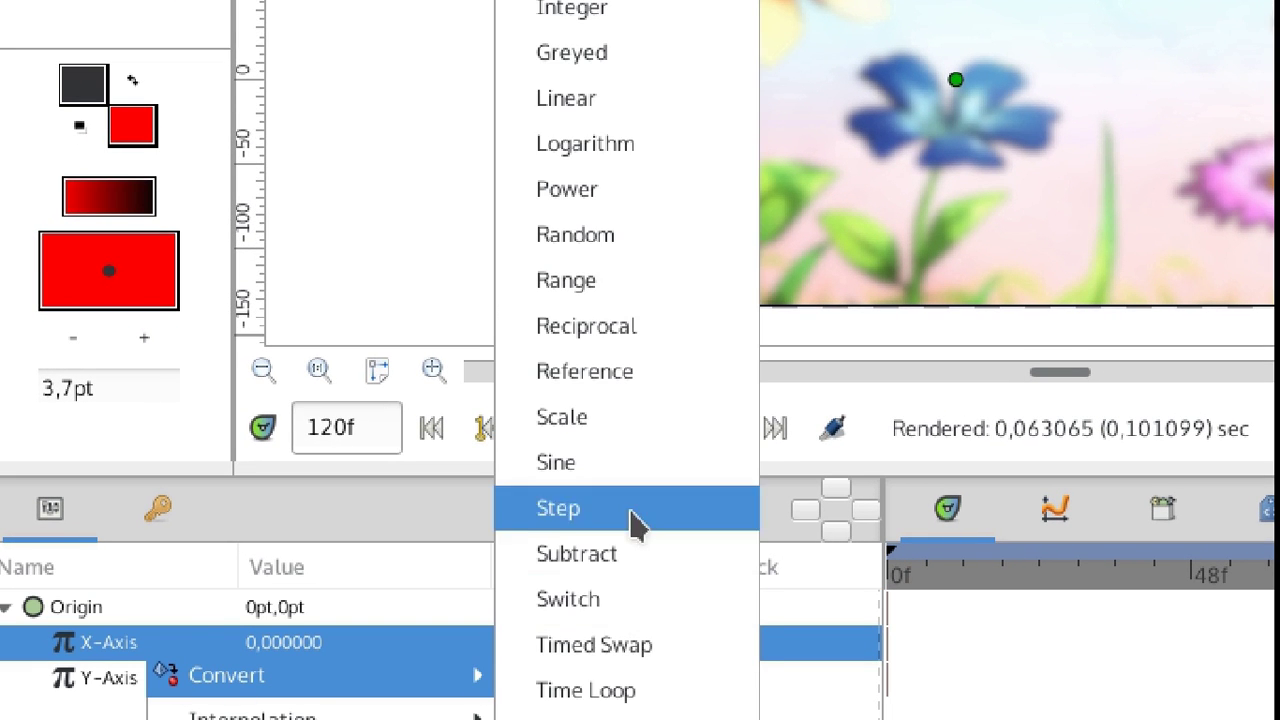
left_click(655, 100)
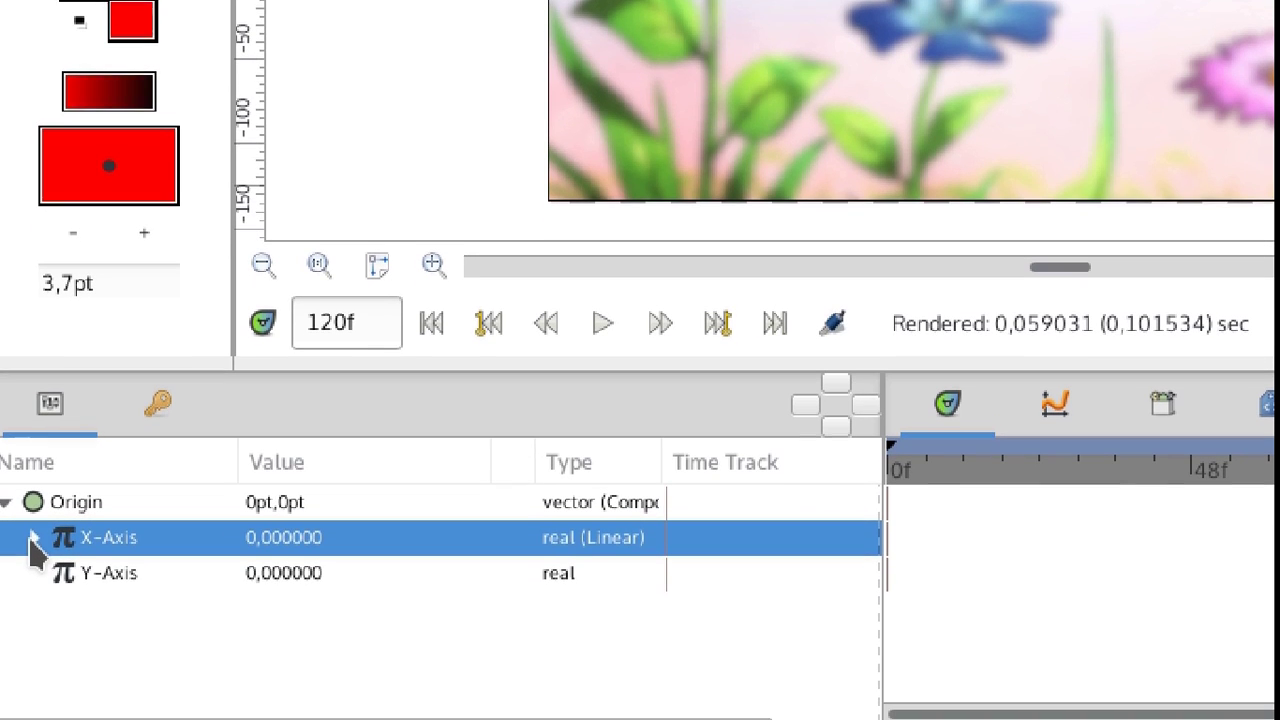
Set the Rate of the Translate layer's linear X-Axis to -0,4.
left_click(34, 642)
left_click(92, 576)
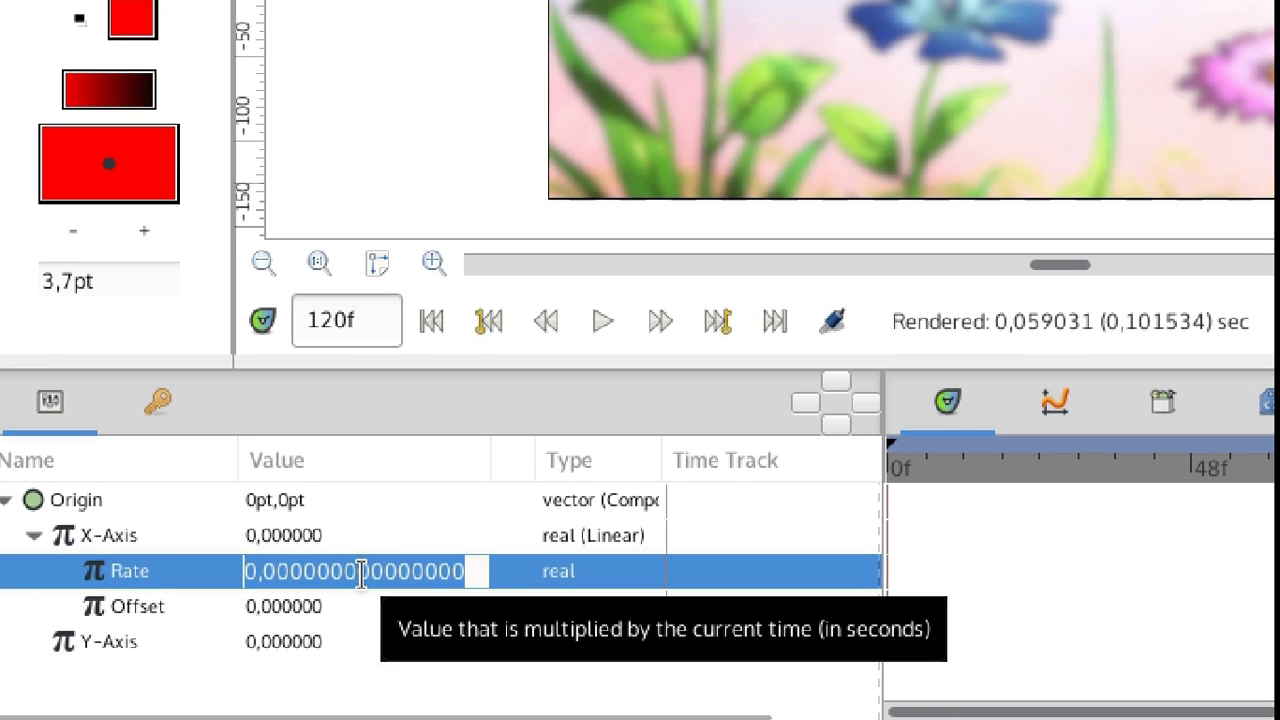
type("-0,4")
key("Return")
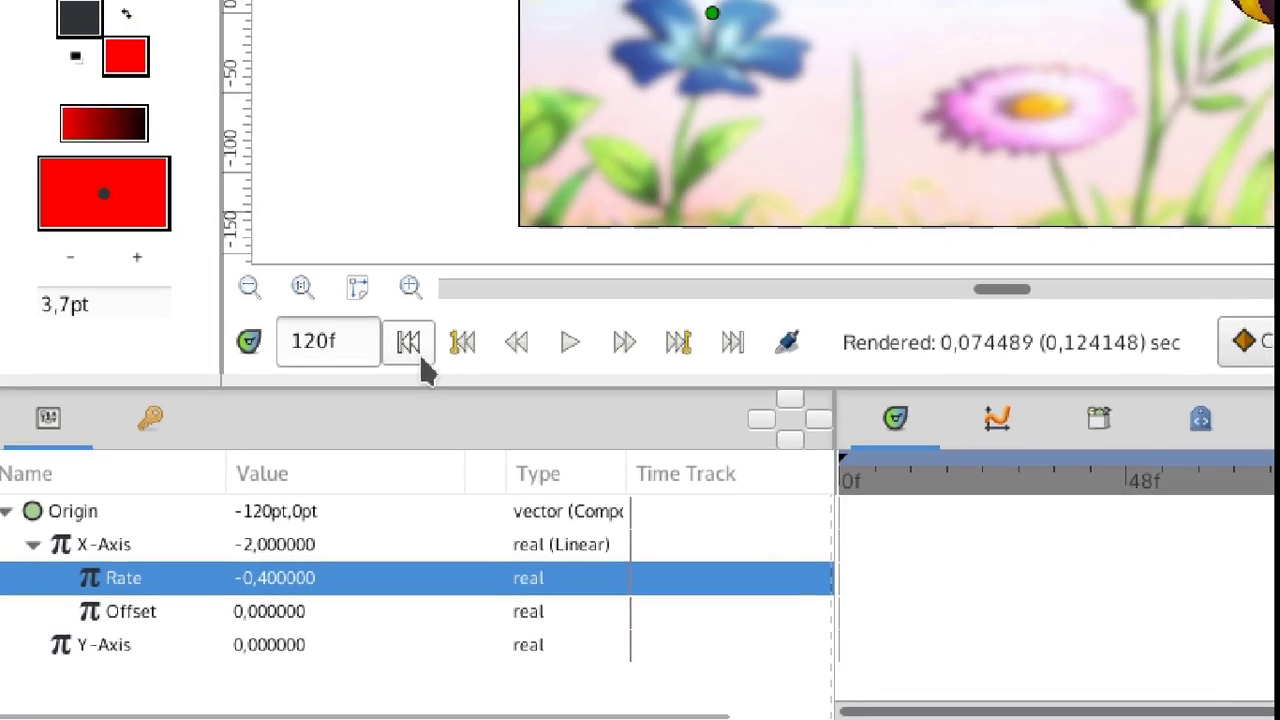
Return to the first frame, deselect the Translate layer and scrub the timeline to check the background's movement.
left_click(431, 320)
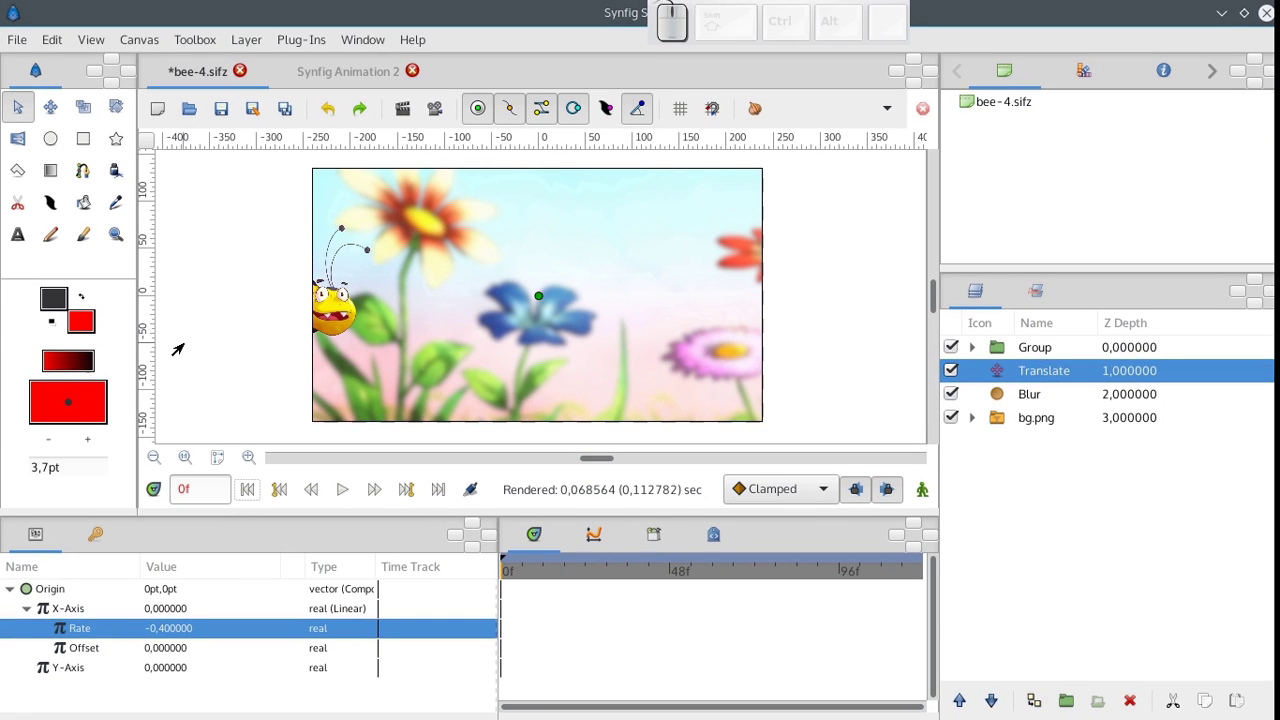
left_click(177, 349)
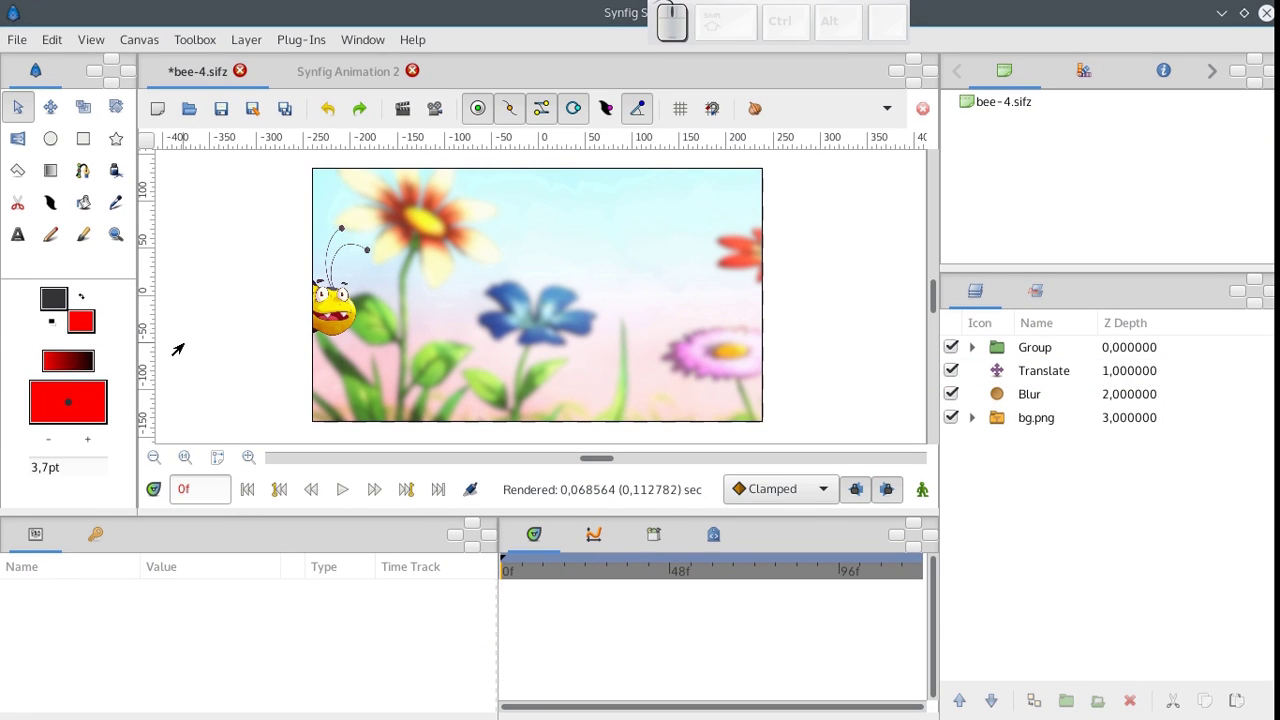
left_click_drag(508, 583, 477, 569)
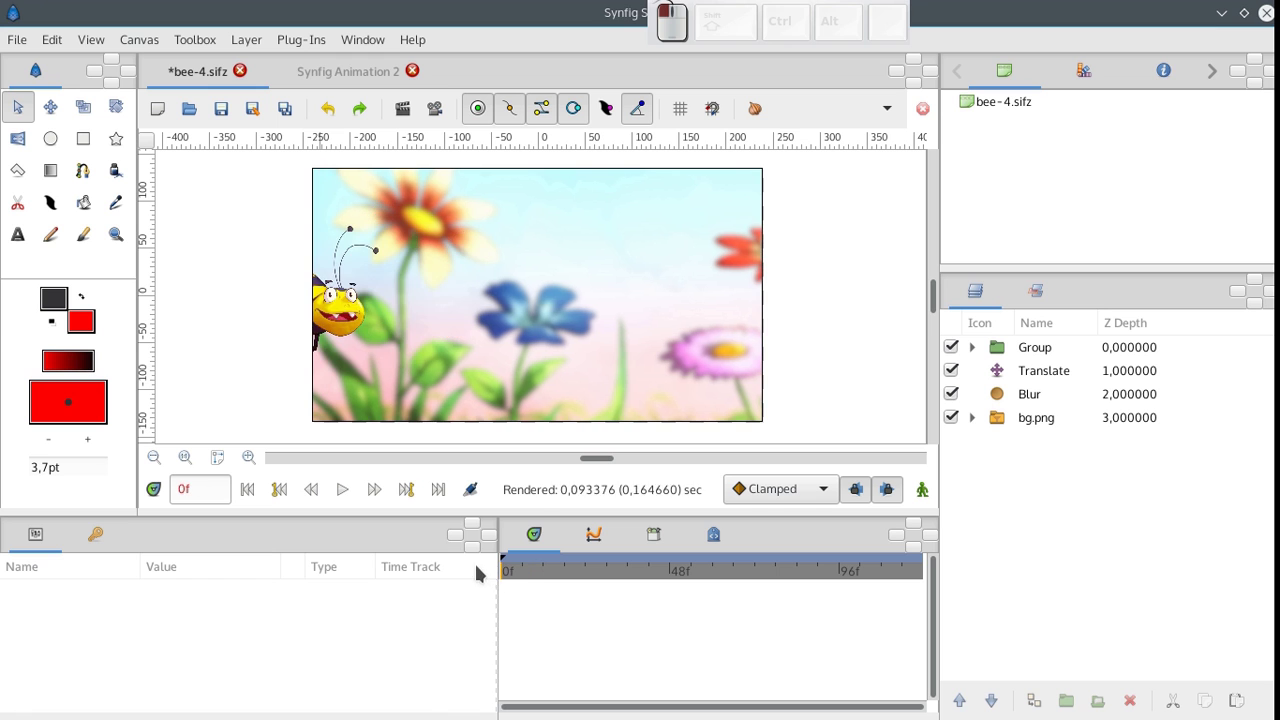